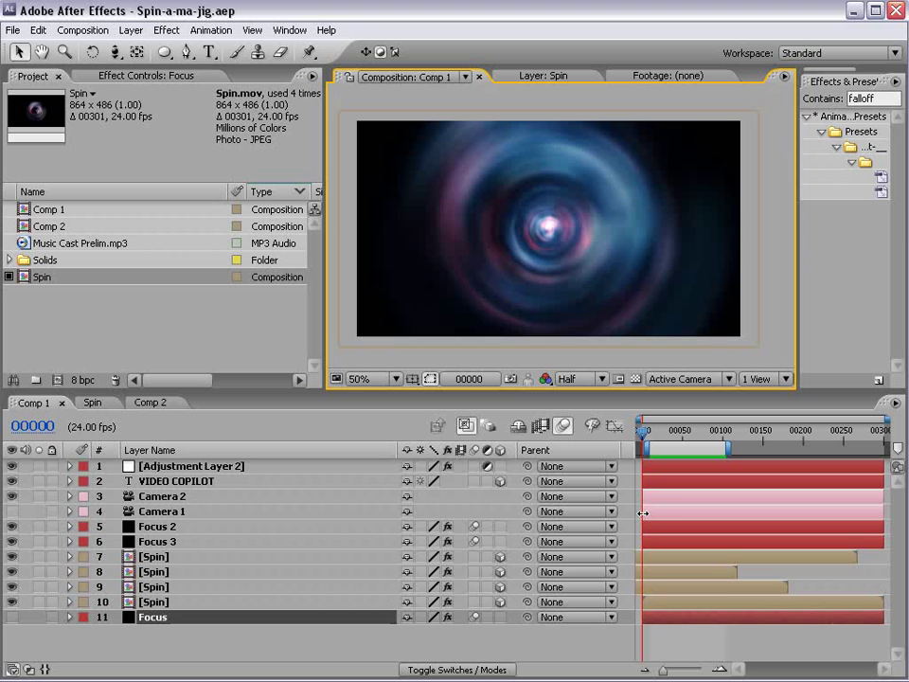
- Deselect the Focus layer, put Comp 1 at frame 00045, and switch to Firefox's Video Copilot page
{"action": "left_click", "coordinate": [659, 643]}
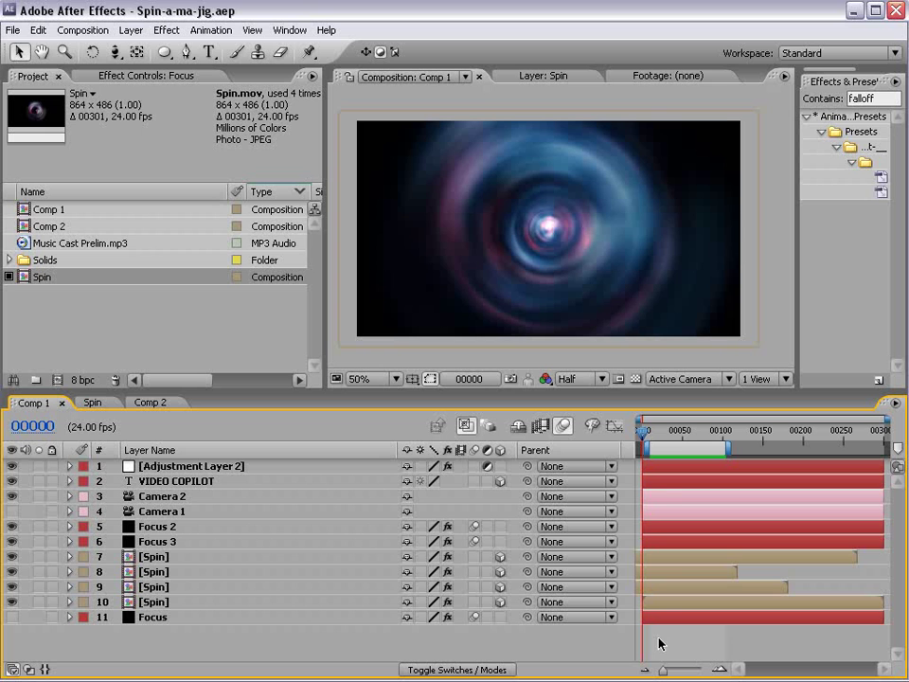
{"action": "left_click", "coordinate": [677, 431]}
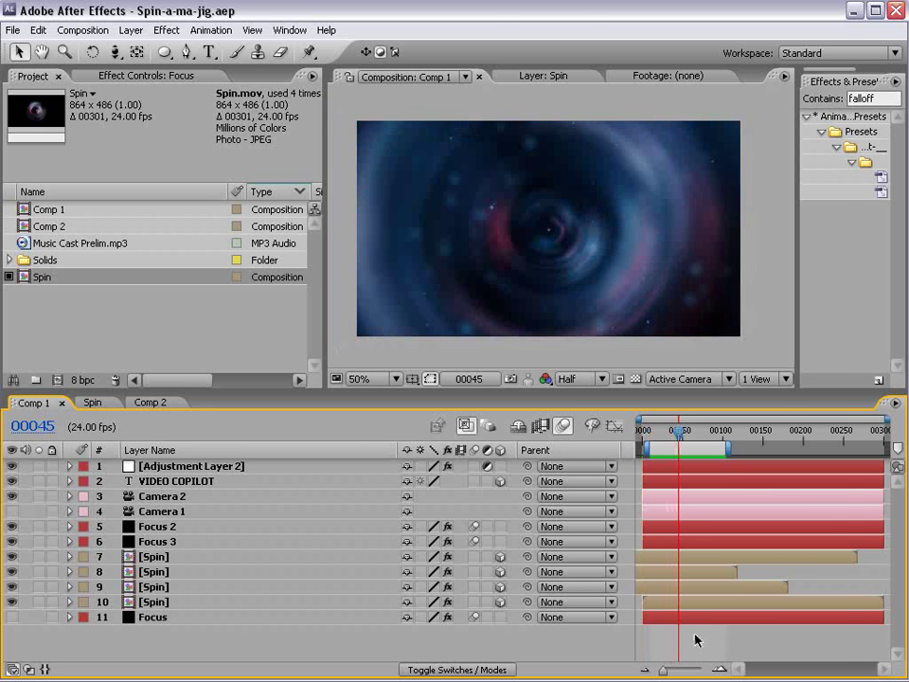
{"action": "key", "text": "alt+Tab"}
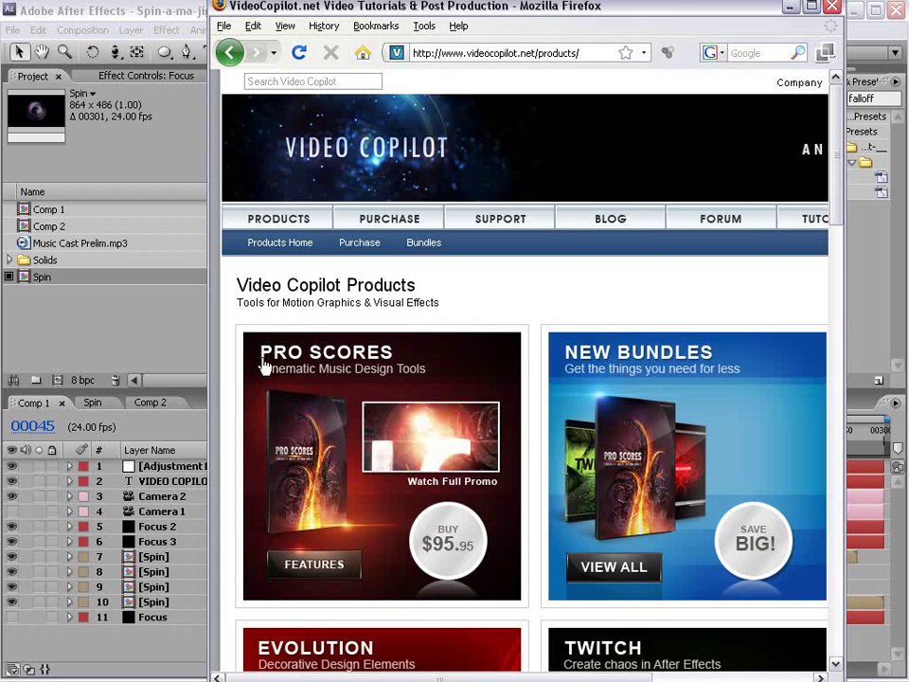
- Open the Pro Scores page, pause its promo video at 00:02, then return to After Effects
{"action": "left_click", "coordinate": [303, 568]}
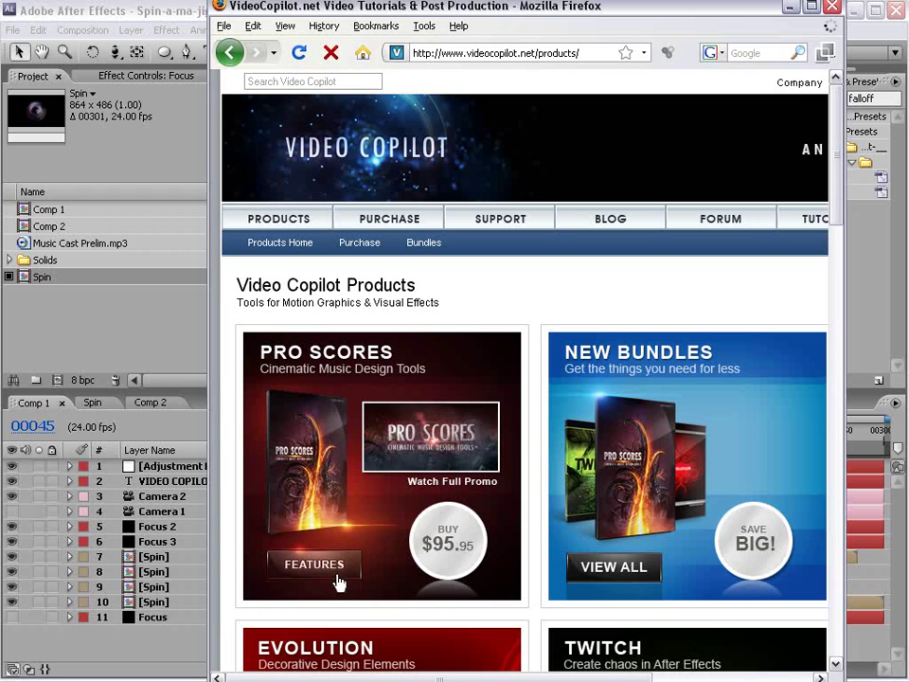
{"action": "scroll", "coordinate": [304, 460], "scroll_direction": "down", "scroll_amount": 4}
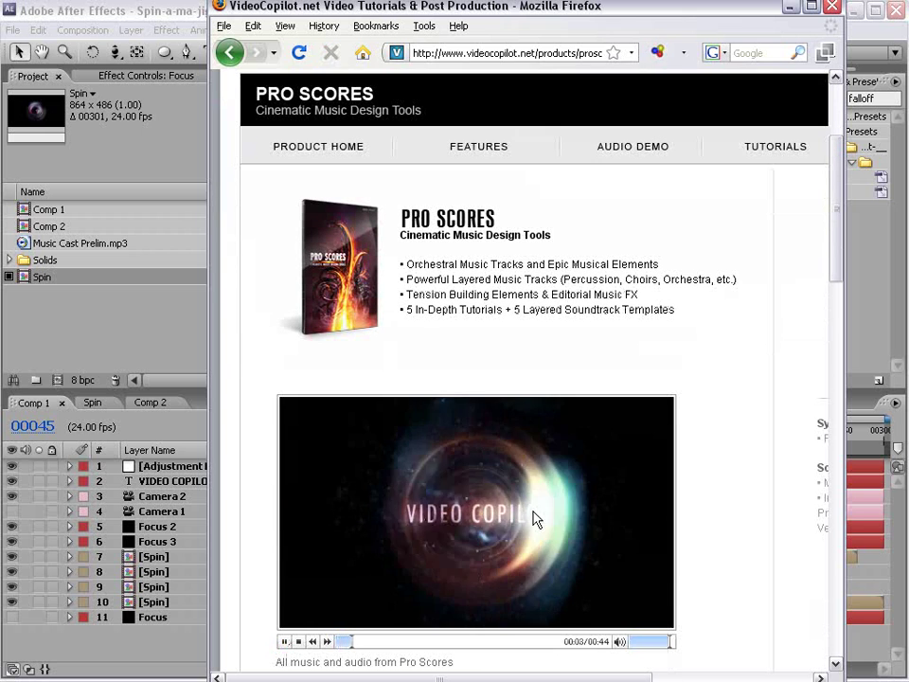
{"action": "left_click", "coordinate": [284, 642]}
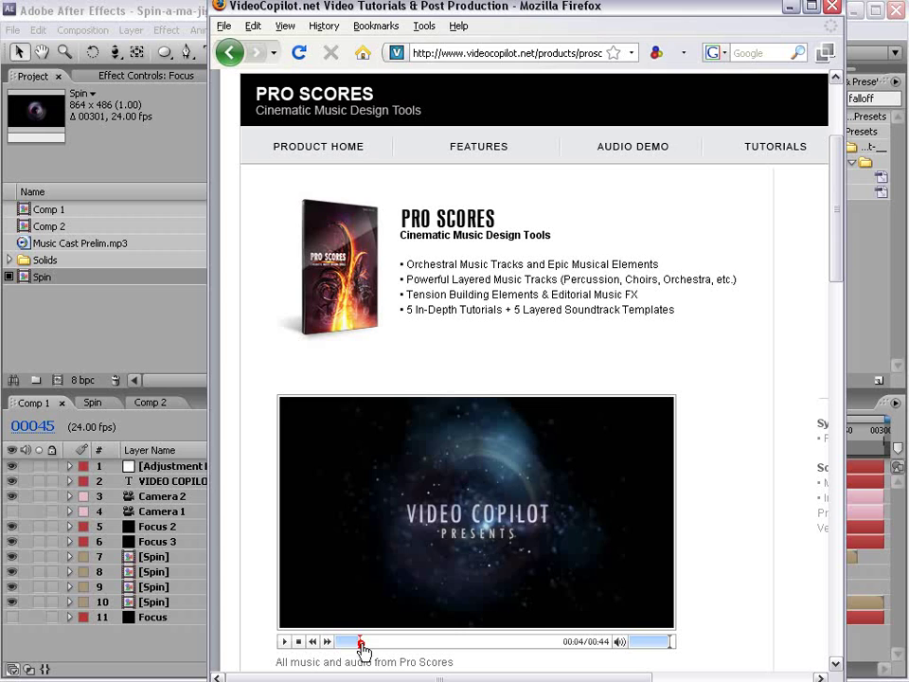
{"action": "left_click", "coordinate": [350, 642]}
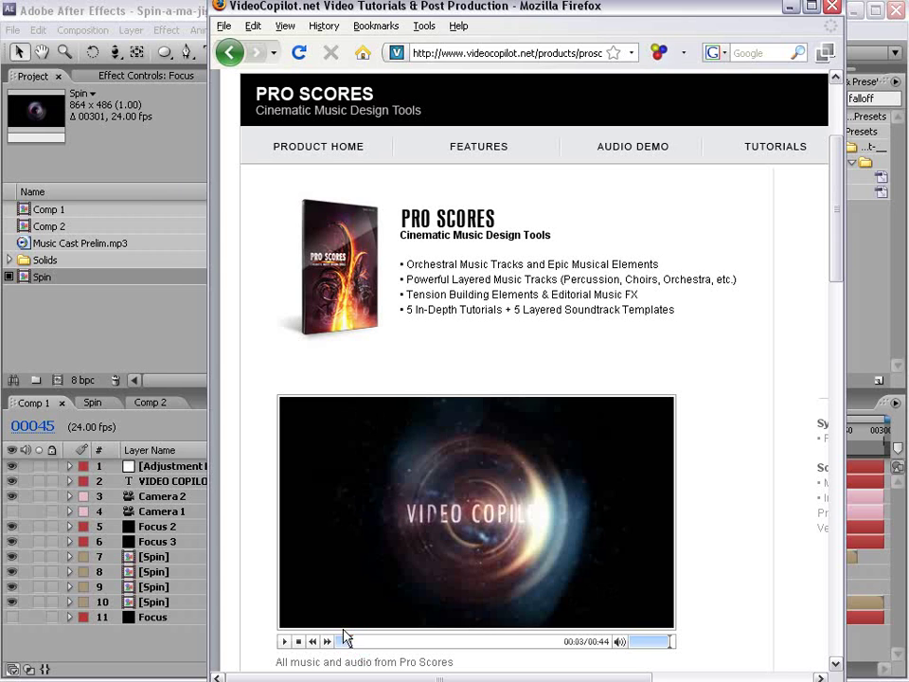
{"action": "left_click", "coordinate": [87, 9]}
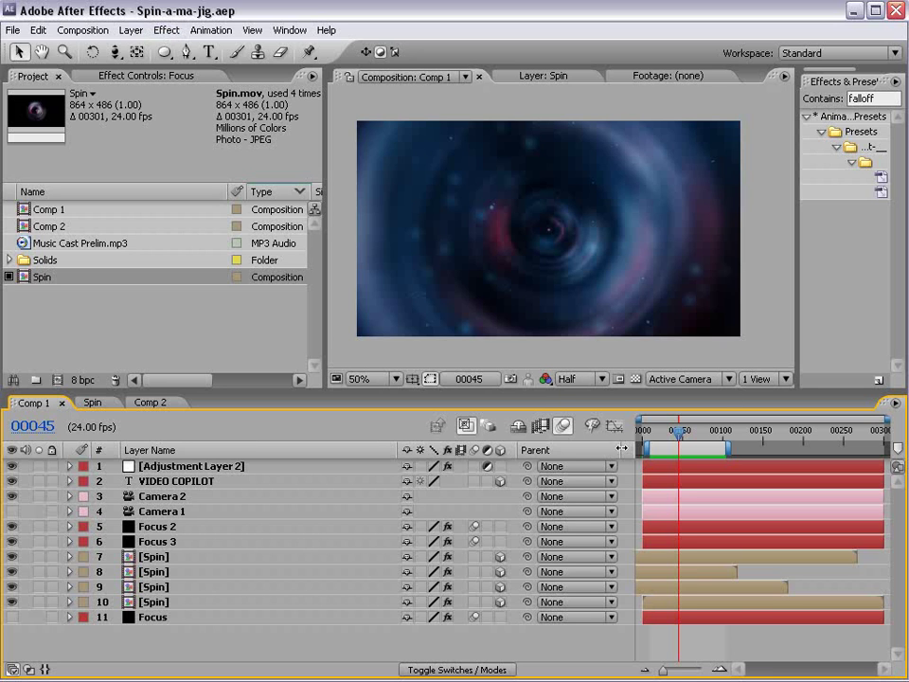
{"action": "left_click", "coordinate": [712, 640]}
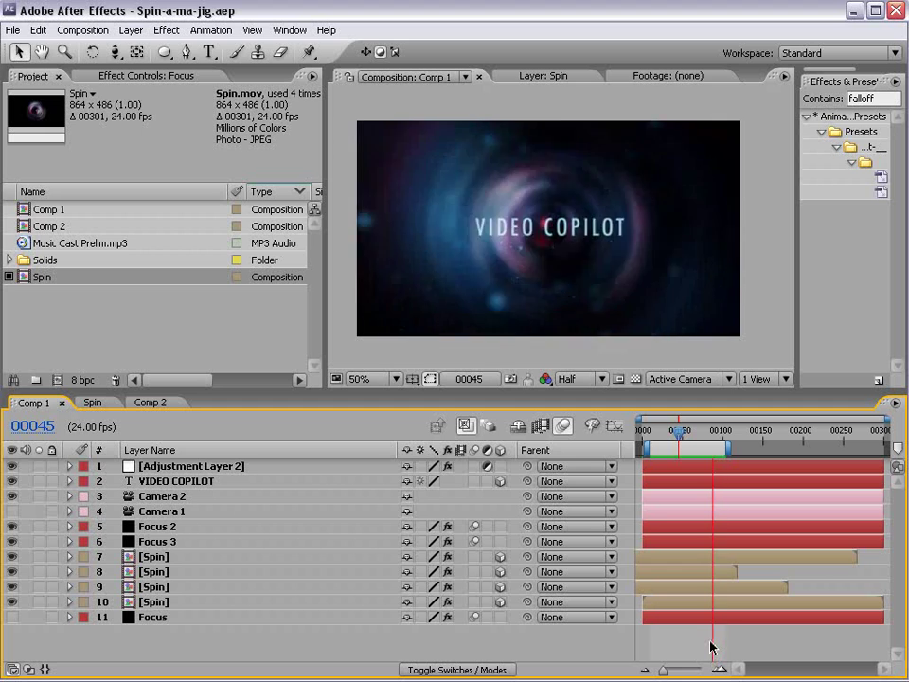
{"action": "left_click", "coordinate": [515, 547]}
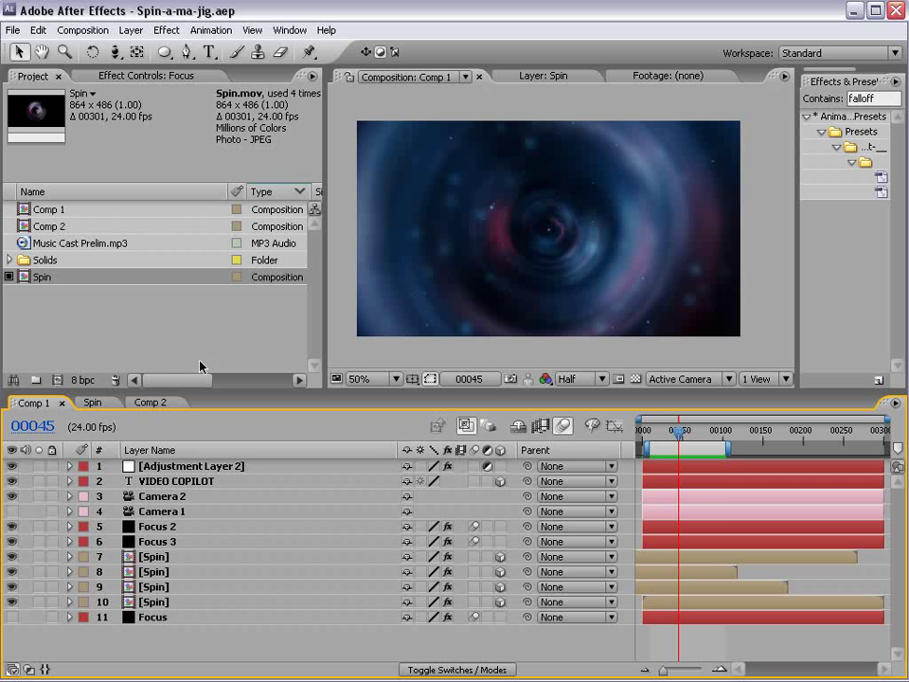
- Start a new composition using the NTSC D1 Widescreen Square Pixel preset (864×486)
{"action": "left_click", "coordinate": [82, 30]}
{"action": "left_click", "coordinate": [81, 51]}
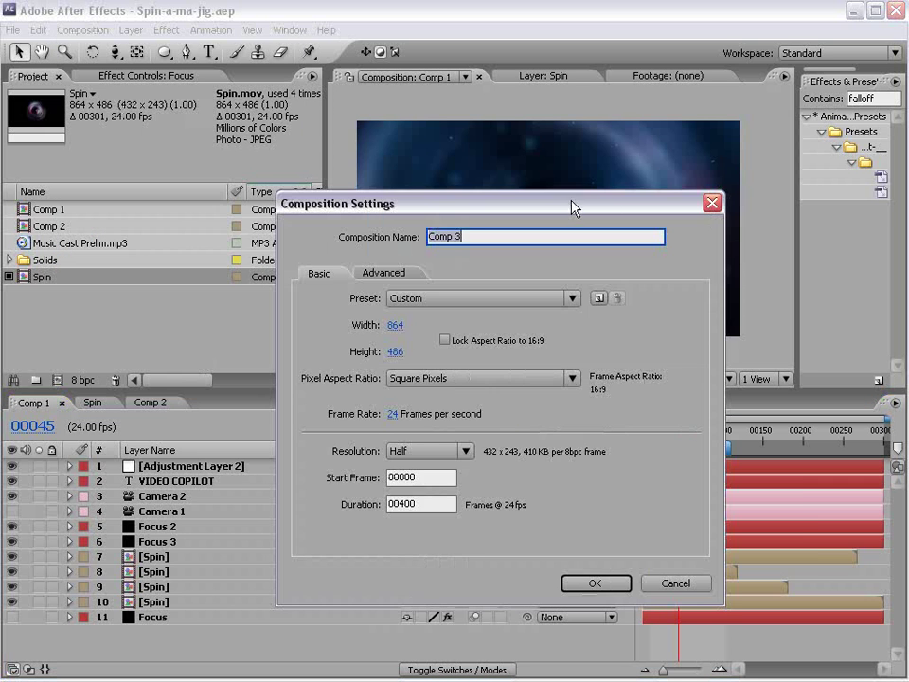
{"action": "left_click_drag", "start_coordinate": [572, 204], "coordinate": [440, 144]}
{"action": "left_click", "coordinate": [435, 238]}
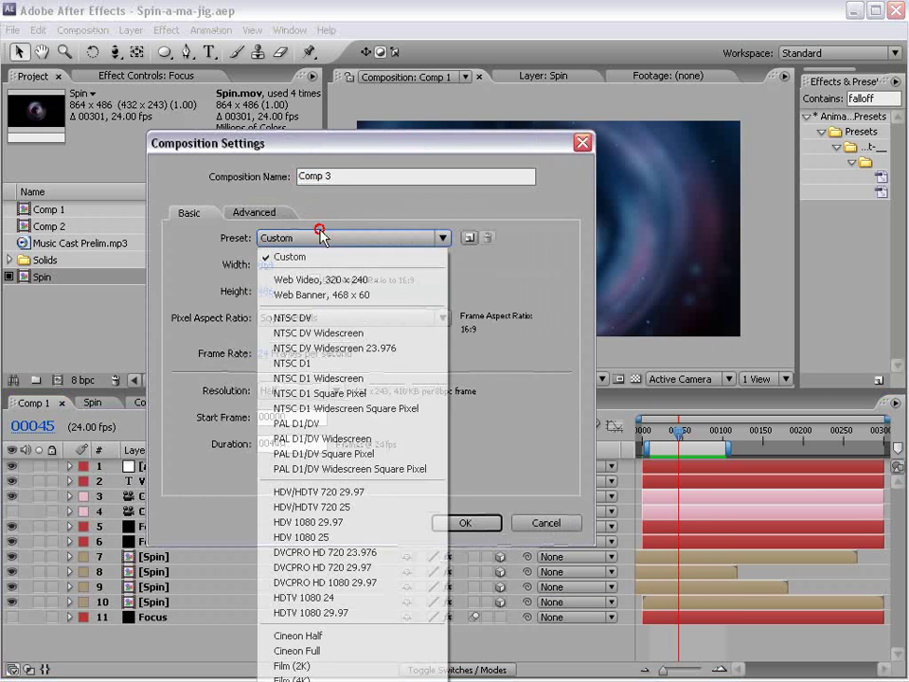
{"action": "left_click", "coordinate": [334, 408]}
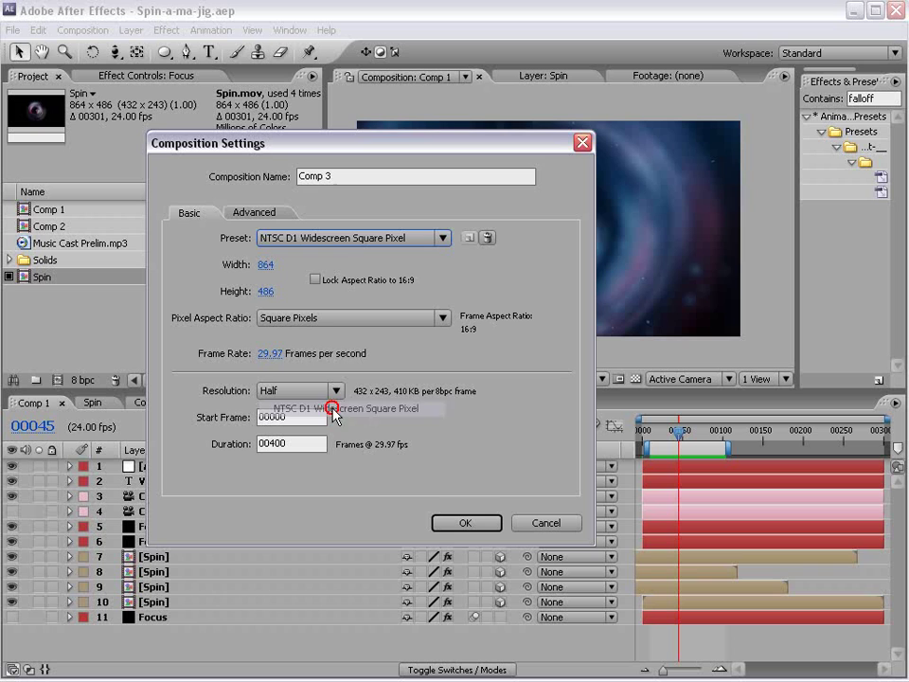
- Set 24 fps and an 800-frame duration, create Comp 3, and show Parent column options
{"action": "left_click", "coordinate": [270, 353]}
{"action": "type", "text": "24"}
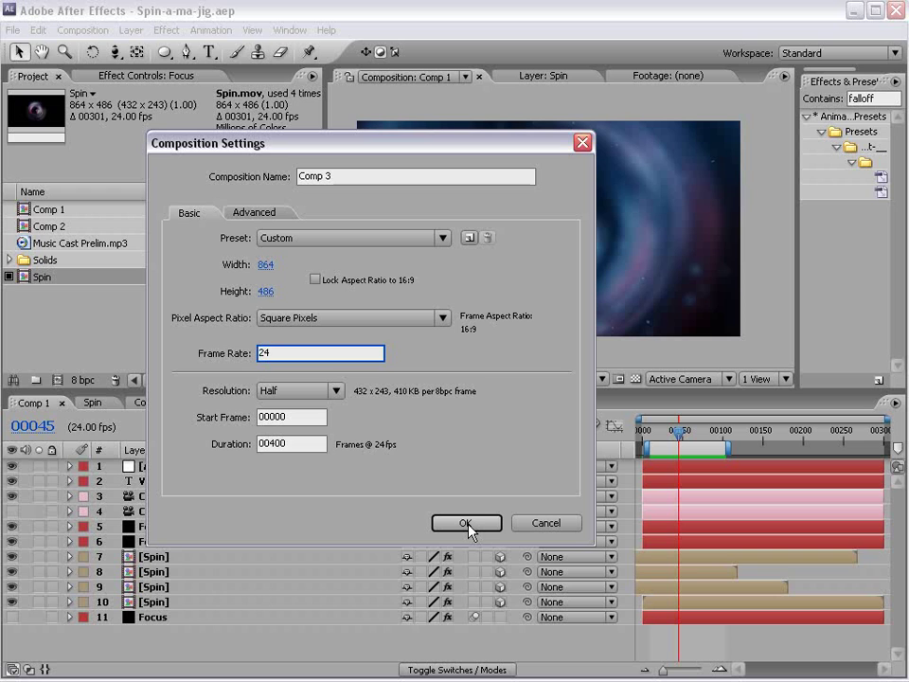
{"action": "left_click", "coordinate": [300, 443]}
{"action": "left_click_drag", "start_coordinate": [300, 443], "coordinate": [74, 445]}
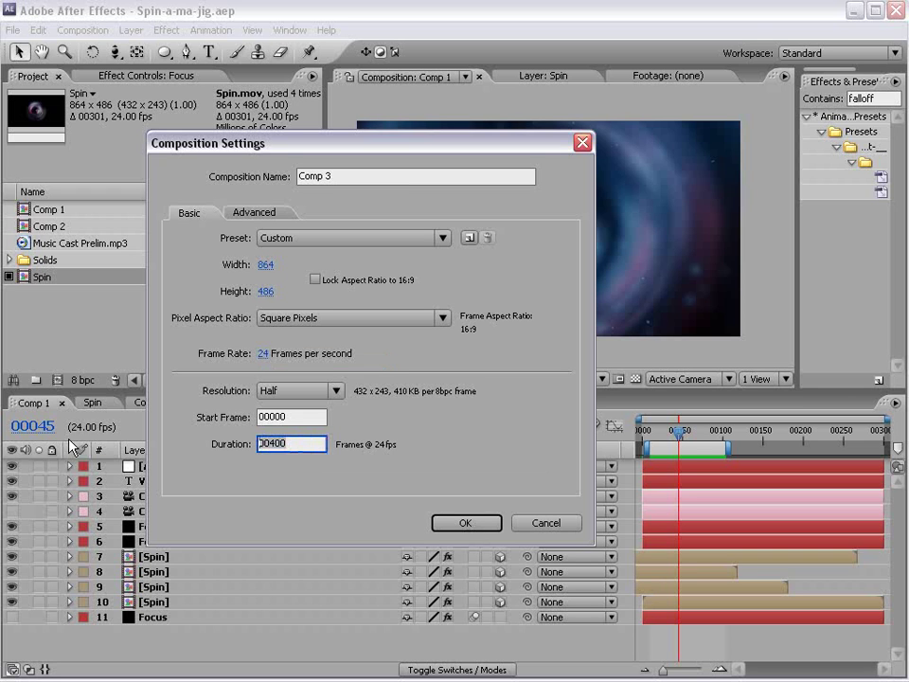
{"action": "type", "text": "800"}
{"action": "left_click", "coordinate": [464, 524]}
{"action": "right_click", "coordinate": [558, 451]}
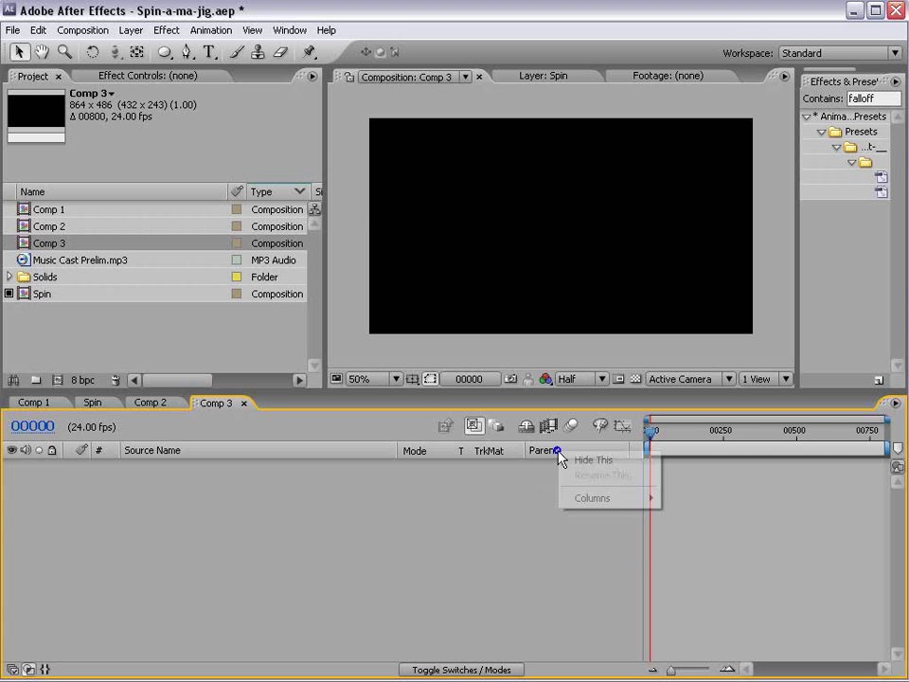
- Hide the Parent column and add a black solid to Comp 3
{"action": "left_click", "coordinate": [577, 458]}
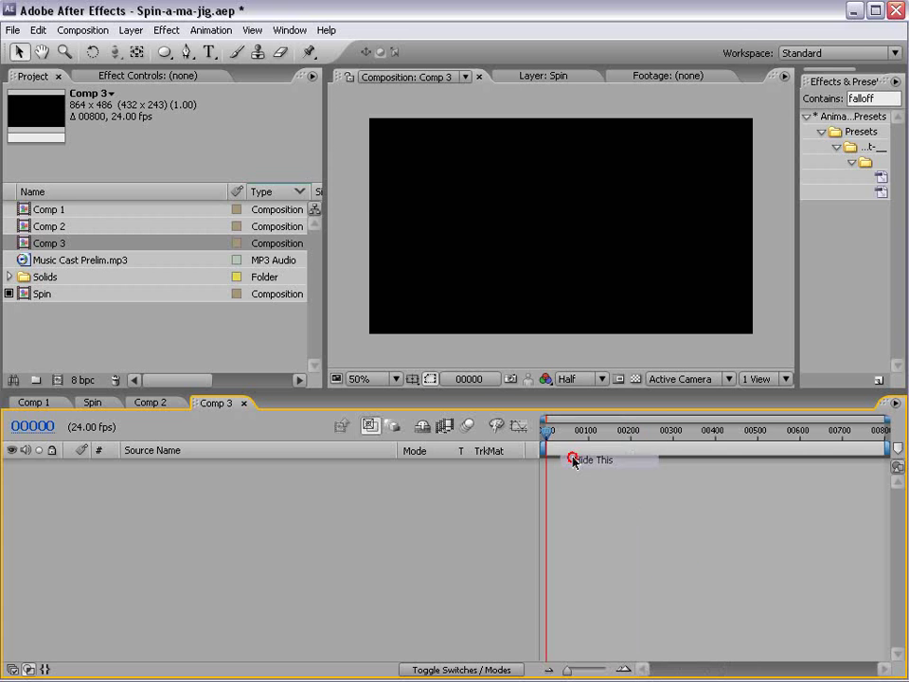
{"action": "left_click", "coordinate": [132, 30]}
{"action": "mouse_move", "coordinate": [142, 48]}
{"action": "left_click", "coordinate": [431, 63]}
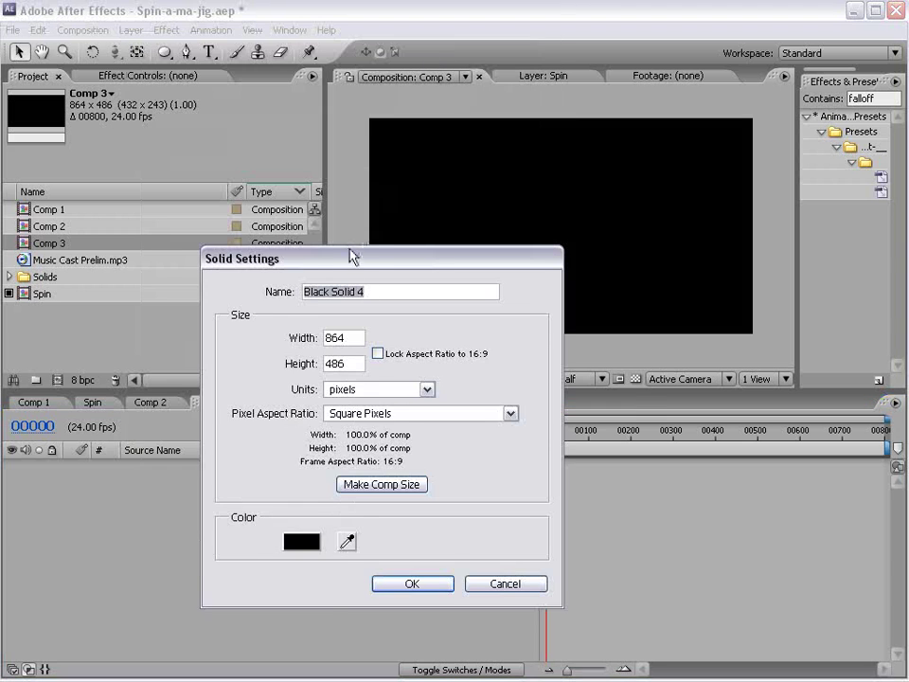
{"action": "left_click_drag", "start_coordinate": [350, 255], "coordinate": [488, 256]}
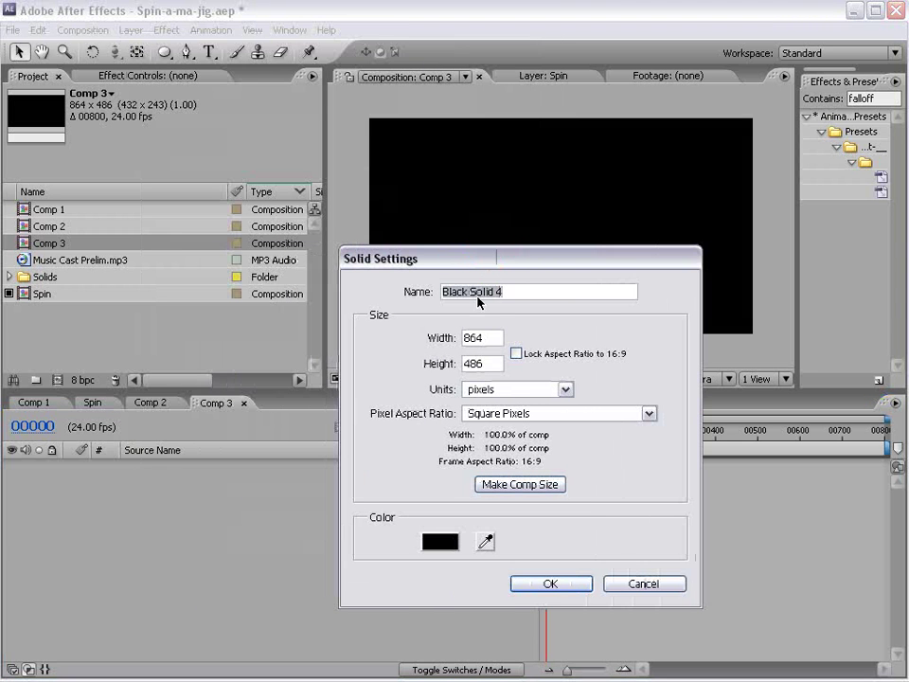
{"action": "left_click", "coordinate": [550, 584]}
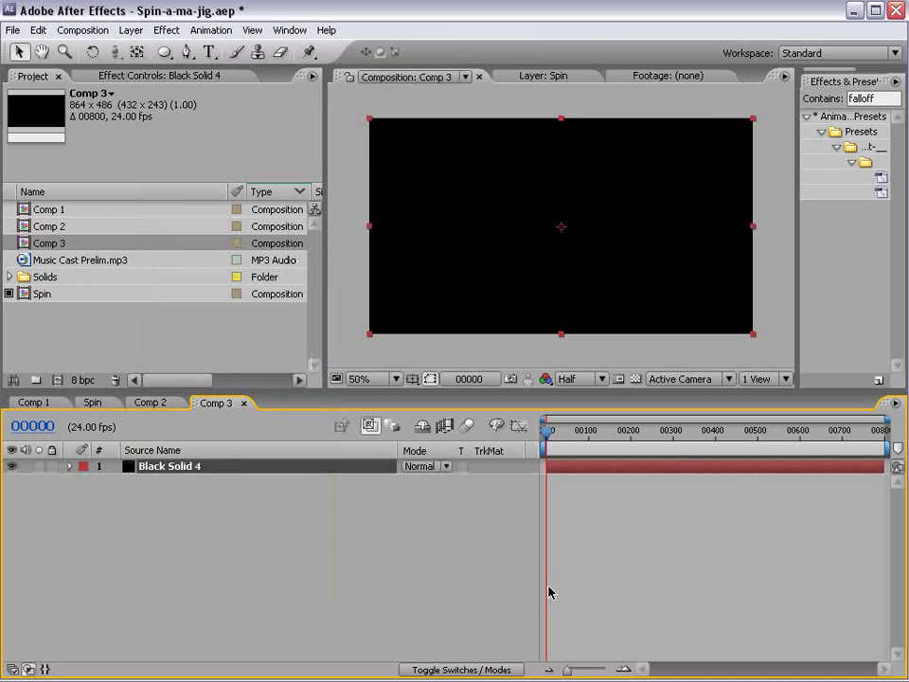
- Apply Fractal Noise to the solid with Dynamic fractal type and Soft Linear noise
{"action": "left_click", "coordinate": [174, 31]}
{"action": "mouse_move", "coordinate": [210, 373]}
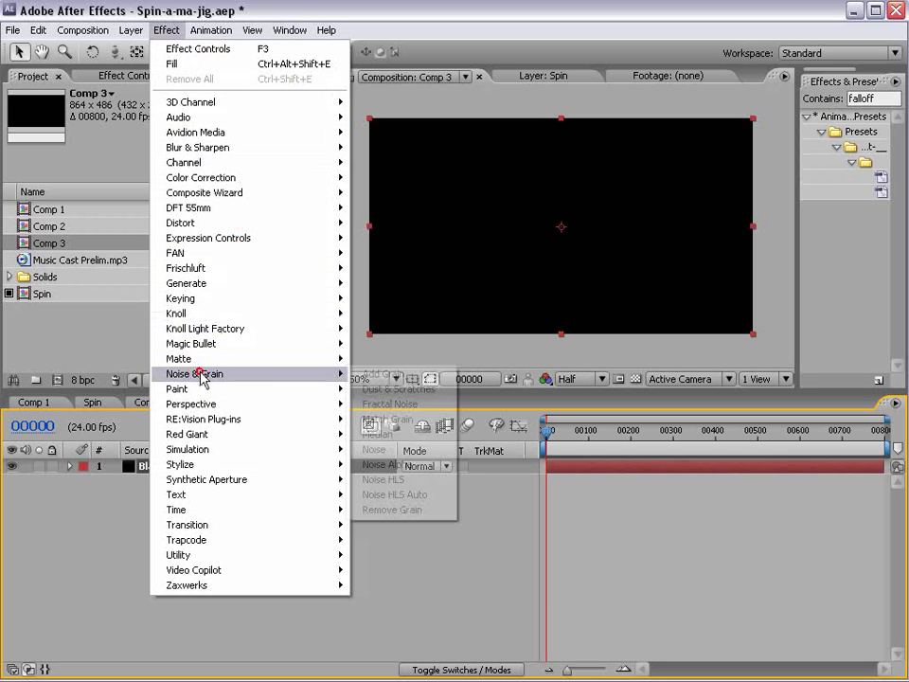
{"action": "left_click", "coordinate": [390, 404]}
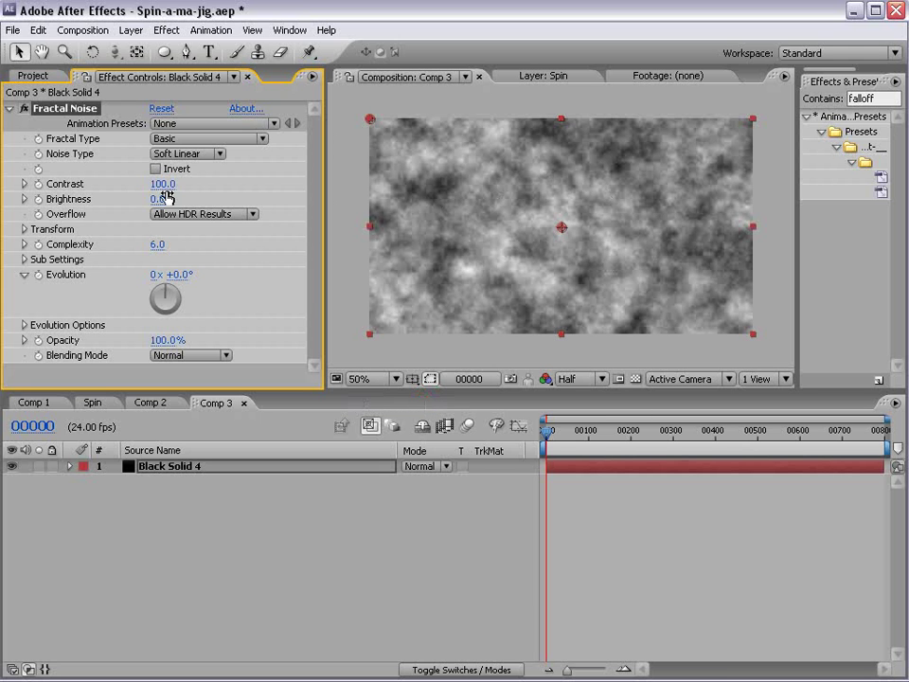
{"action": "left_click", "coordinate": [189, 142]}
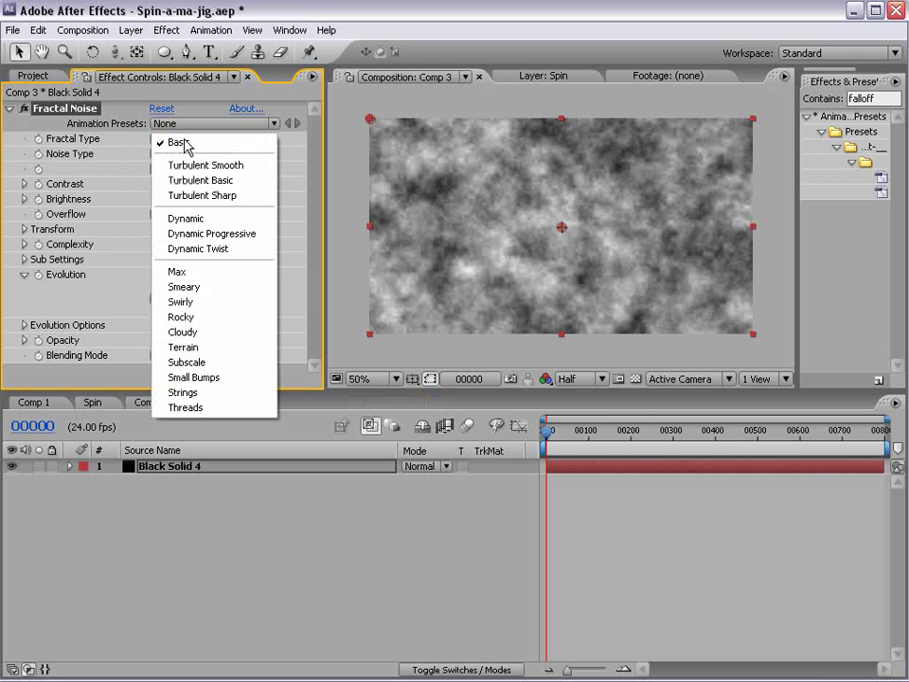
{"action": "left_click", "coordinate": [237, 219]}
{"action": "key", "text": "period"}
{"action": "key", "text": "period"}
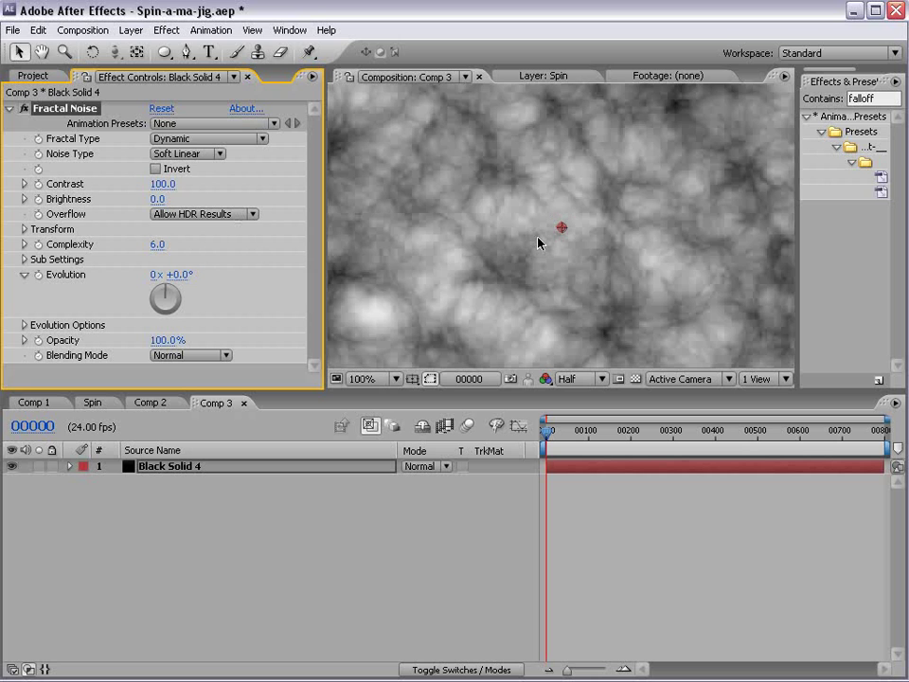
{"action": "left_click", "coordinate": [184, 154]}
{"action": "left_click", "coordinate": [208, 154]}
{"action": "key", "text": "comma"}
{"action": "key", "text": "comma"}
- Set the fractal noise Contrast to 152 and Brightness to -6
{"action": "left_click_drag", "start_coordinate": [161, 184], "coordinate": [199, 167]}
{"action": "left_click_drag", "start_coordinate": [156, 200], "coordinate": [149, 199]}
{"action": "mouse_move", "coordinate": [165, 52]}
{"action": "left_mouse_down"}
{"action": "mouse_move", "coordinate": [219, 91]}
{"action": "mouse_move", "coordinate": [241, 92]}
{"action": "left_mouse_up"}
{"action": "key", "text": "period"}
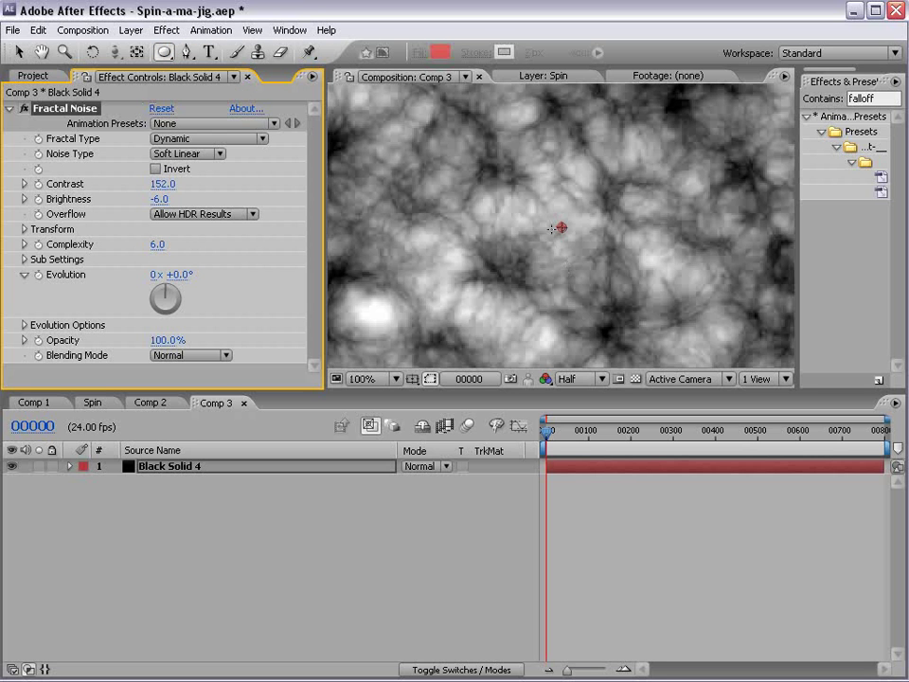
{"action": "key", "text": "comma"}
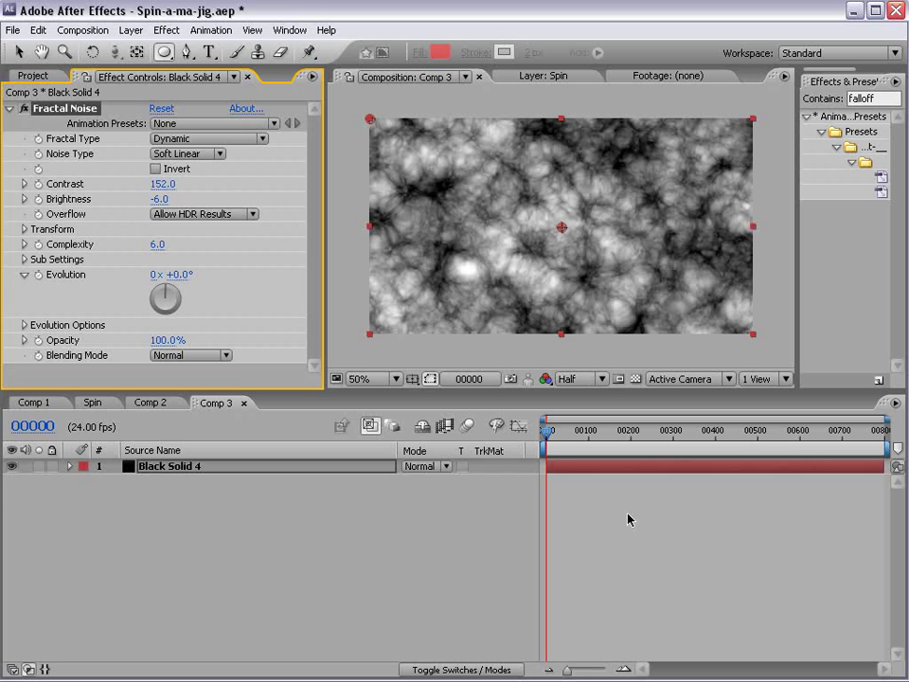
- Draw a circular mask on Black Solid 4 and feather it 93 pixels
{"action": "left_click", "coordinate": [617, 467]}
{"action": "mouse_move", "coordinate": [561, 227]}
{"action": "left_mouse_down"}
{"action": "mouse_move", "coordinate": [574, 179]}
{"action": "mouse_move", "coordinate": [637, 305]}
{"action": "left_mouse_up"}
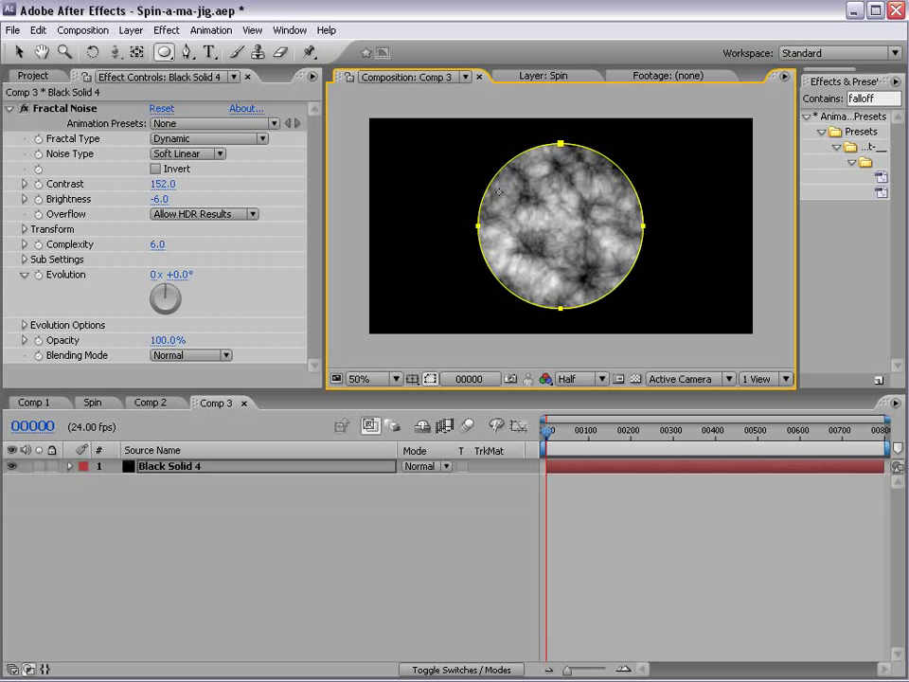
{"action": "key", "text": "f"}
{"action": "left_click_drag", "start_coordinate": [455, 506], "coordinate": [517, 488]}
{"action": "left_click", "coordinate": [626, 542]}
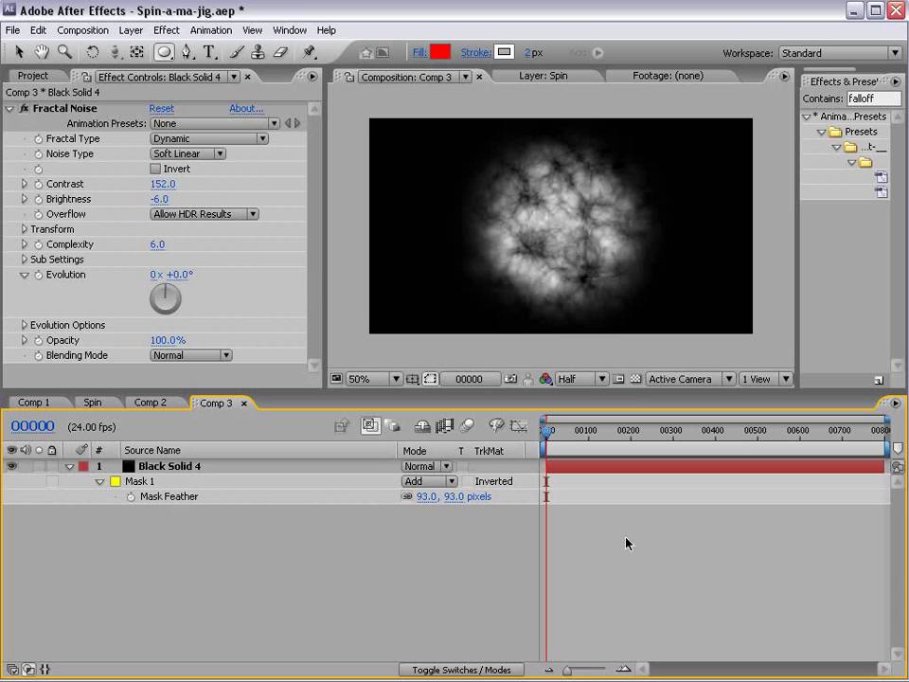
{"action": "left_click", "coordinate": [635, 379]}
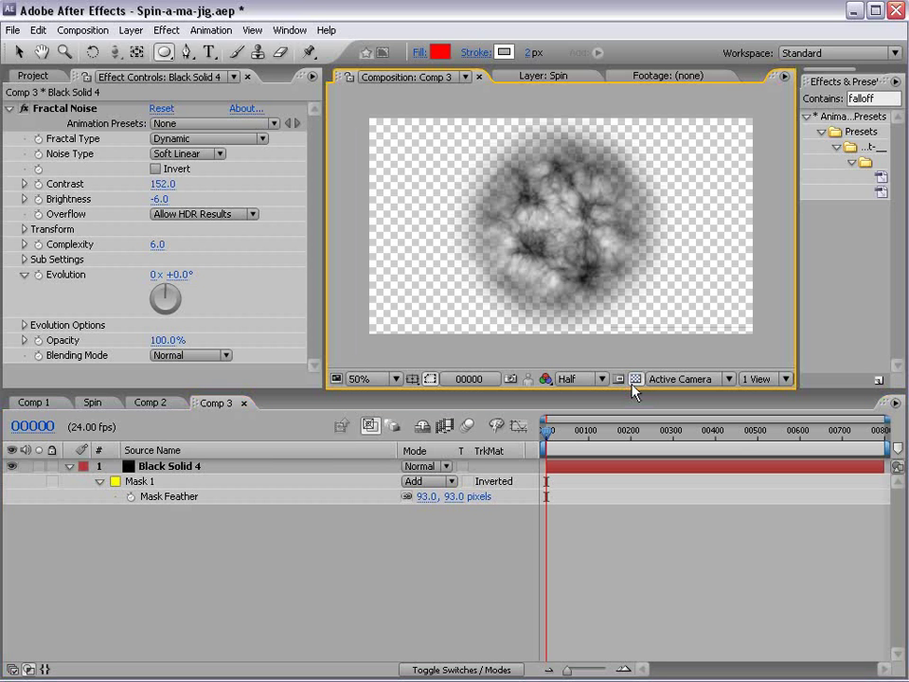
- Try Normal and None as the Fractal Noise blending mode, leaving it on None
{"action": "left_click", "coordinate": [159, 467]}
{"action": "left_click", "coordinate": [193, 355]}
{"action": "left_click", "coordinate": [190, 341]}
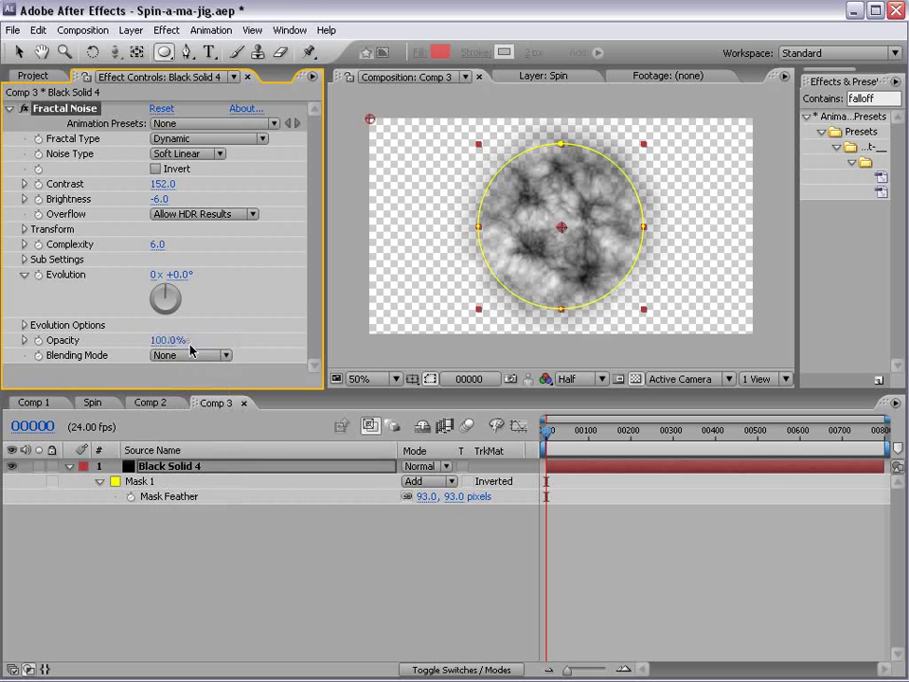
{"action": "left_click", "coordinate": [592, 517]}
{"action": "key", "text": "v"}
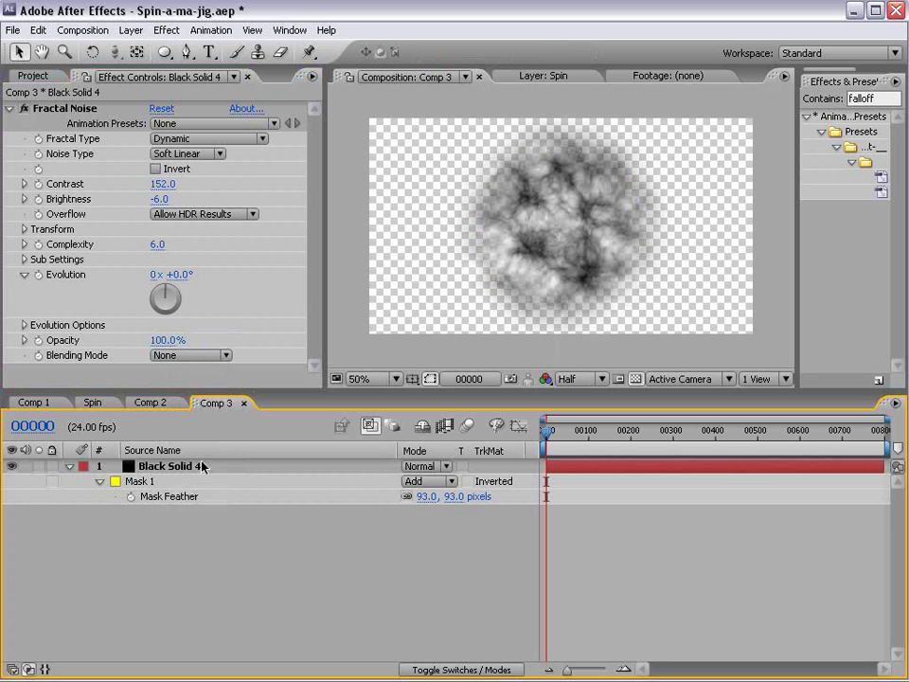
{"action": "left_click", "coordinate": [189, 355]}
{"action": "left_click", "coordinate": [192, 374]}
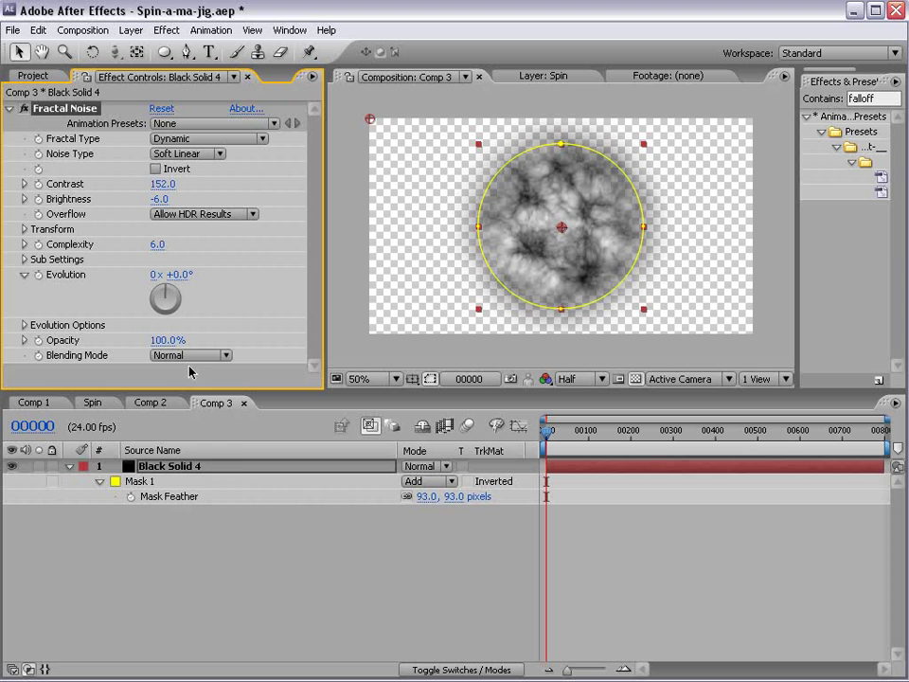
{"action": "left_click", "coordinate": [175, 354]}
{"action": "left_click", "coordinate": [178, 339]}
{"action": "left_click", "coordinate": [602, 481]}
- Recolour the solid red in Solid Settings so it becomes Red Solid 1
{"action": "left_click", "coordinate": [346, 209]}
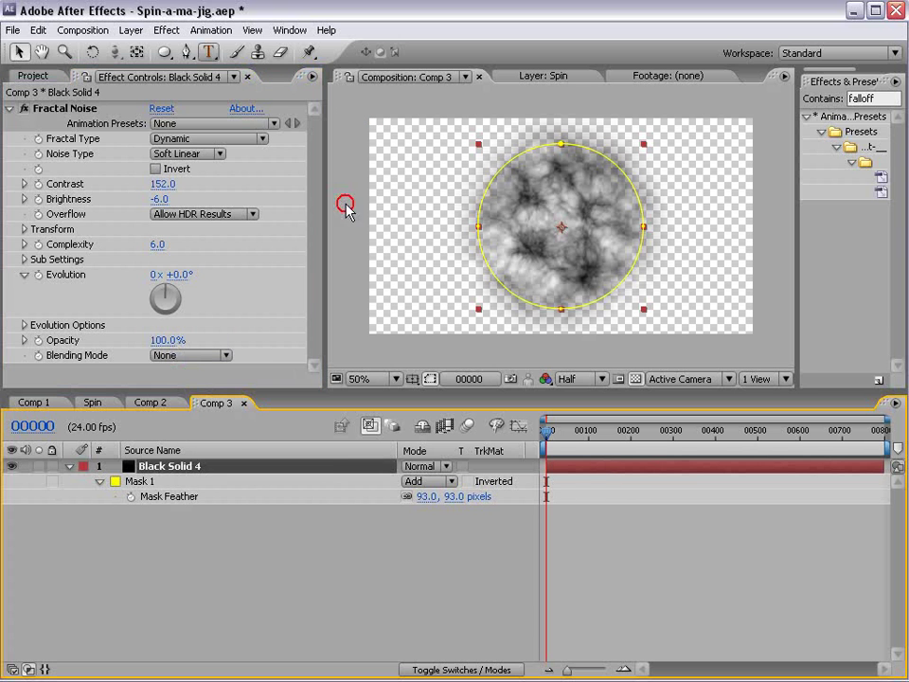
{"action": "left_click", "coordinate": [132, 29]}
{"action": "left_click", "coordinate": [231, 63]}
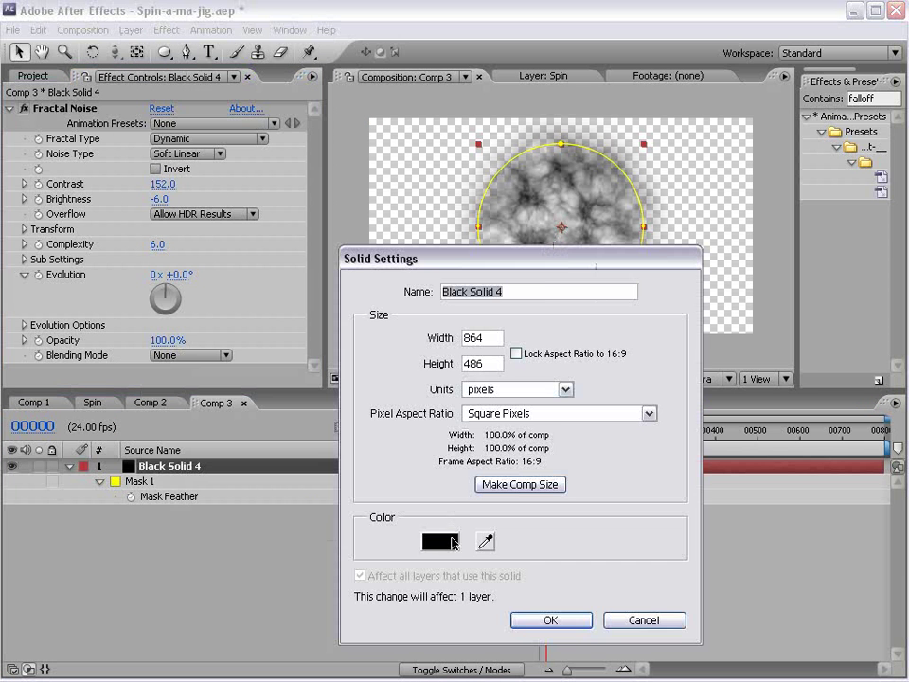
{"action": "left_click", "coordinate": [441, 541]}
{"action": "left_click", "coordinate": [446, 355]}
{"action": "left_click", "coordinate": [624, 326]}
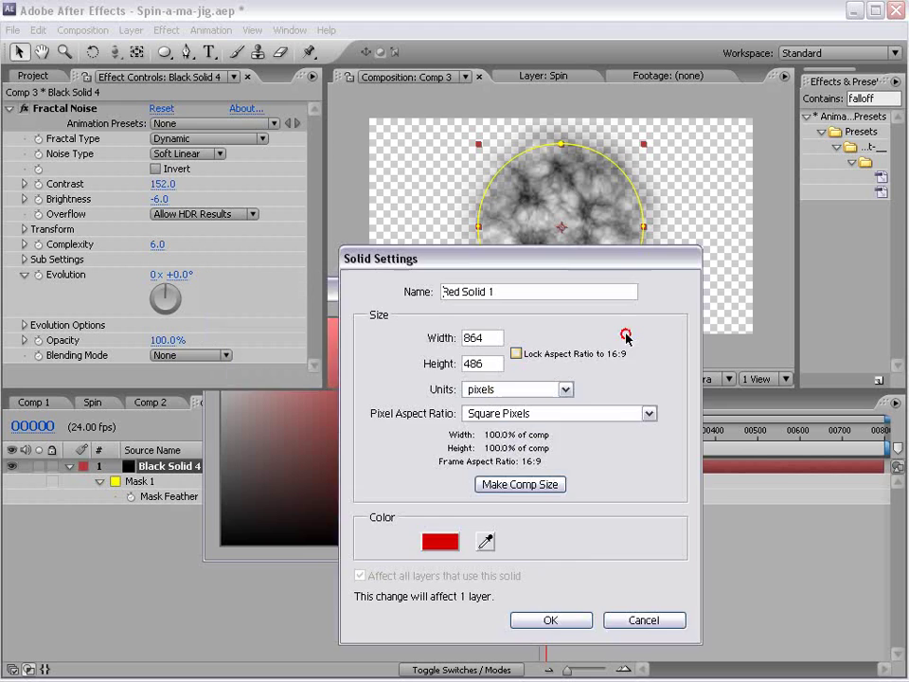
{"action": "left_click", "coordinate": [550, 619]}
- Compare Normal blending of the noise over the red solid, then restore None
{"action": "left_click", "coordinate": [172, 355]}
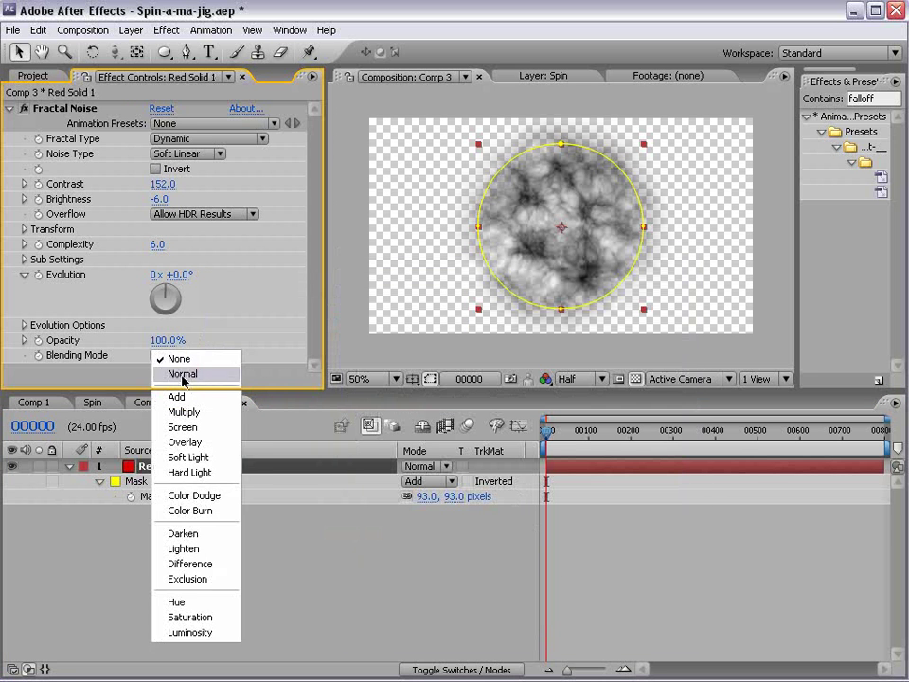
{"action": "left_click", "coordinate": [179, 373]}
{"action": "left_click", "coordinate": [169, 357]}
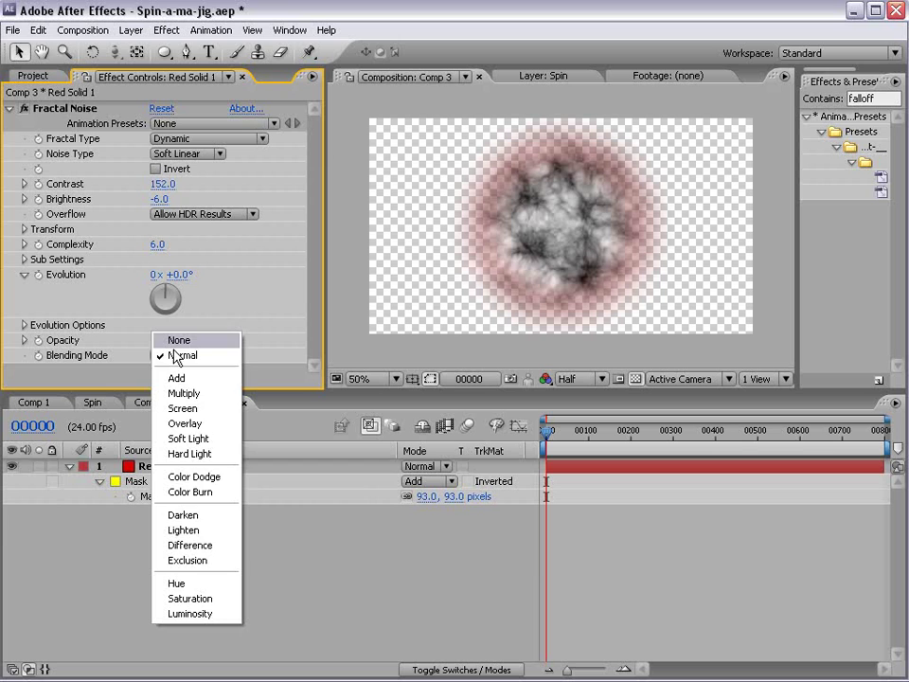
{"action": "left_click", "coordinate": [180, 339]}
{"action": "left_click", "coordinate": [537, 563]}
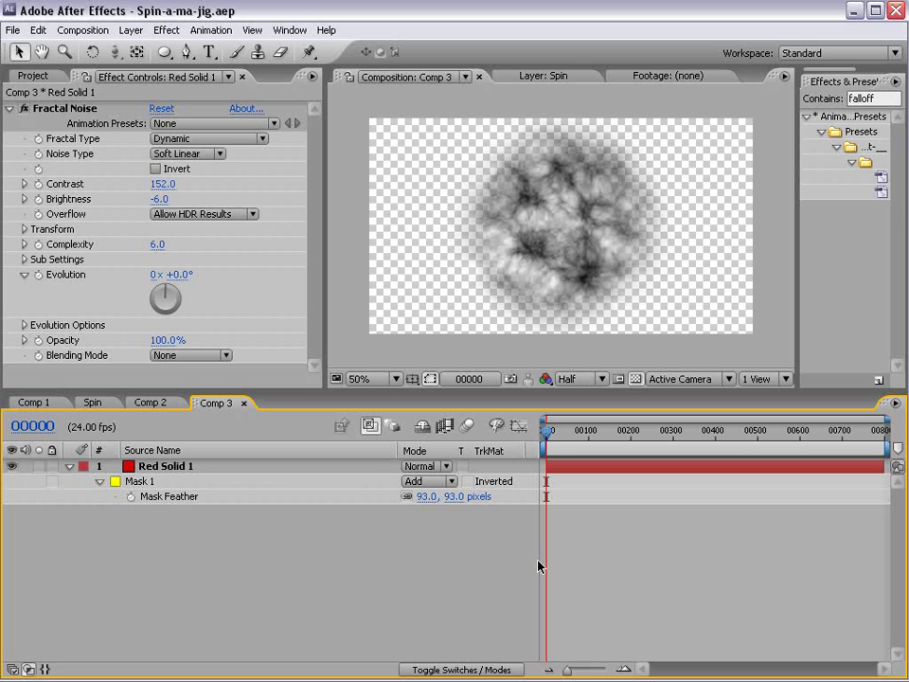
- Create a new black solid named bg
{"action": "double_click", "coordinate": [556, 270]}
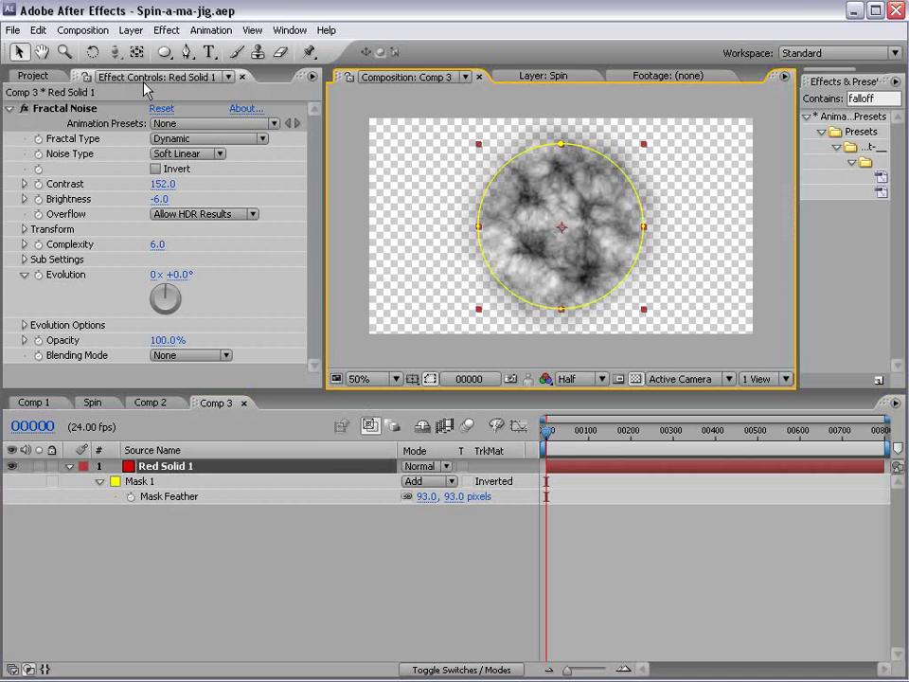
{"action": "left_click", "coordinate": [129, 30]}
{"action": "mouse_move", "coordinate": [284, 49]}
{"action": "left_click", "coordinate": [369, 63]}
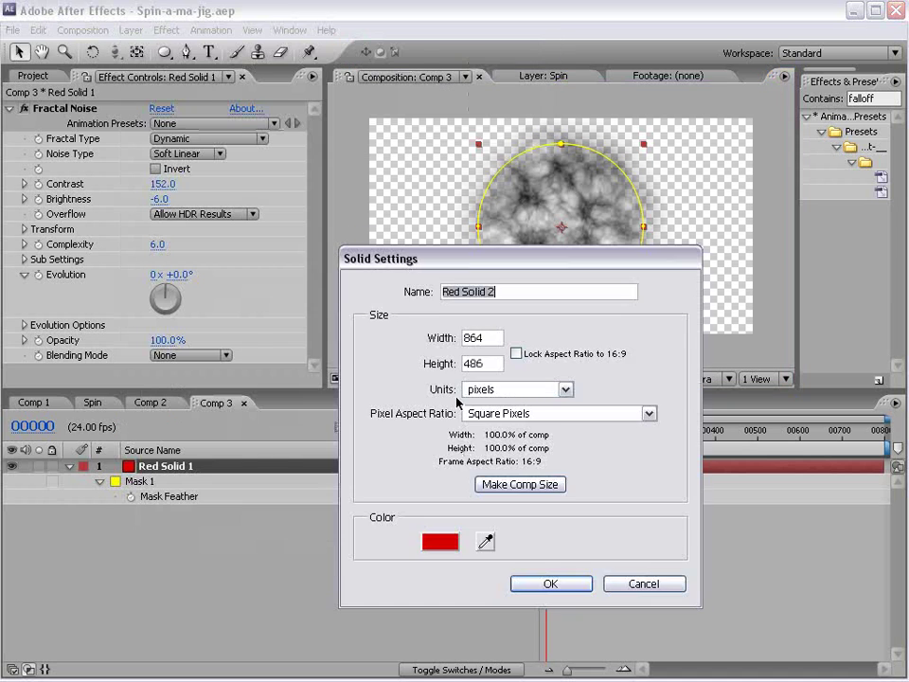
{"action": "left_click", "coordinate": [441, 541]}
{"action": "left_click", "coordinate": [602, 318]}
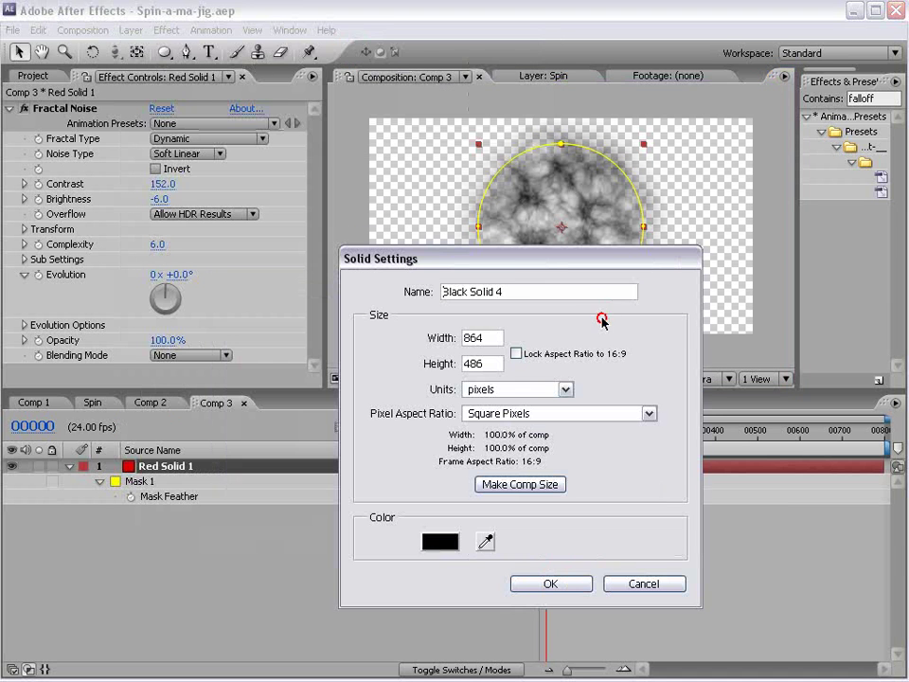
{"action": "type", "text": "bg"}
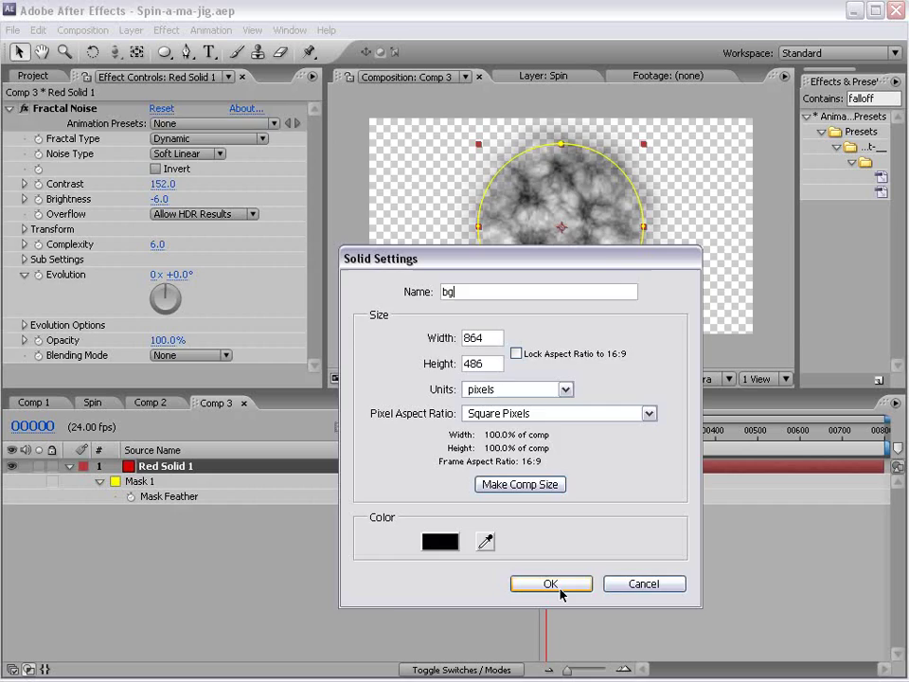
{"action": "left_click", "coordinate": [550, 583]}
- Move bg below Red Solid 1 and expand Red Solid 1's Mask 1 properties
{"action": "left_click_drag", "start_coordinate": [147, 465], "coordinate": [141, 562]}
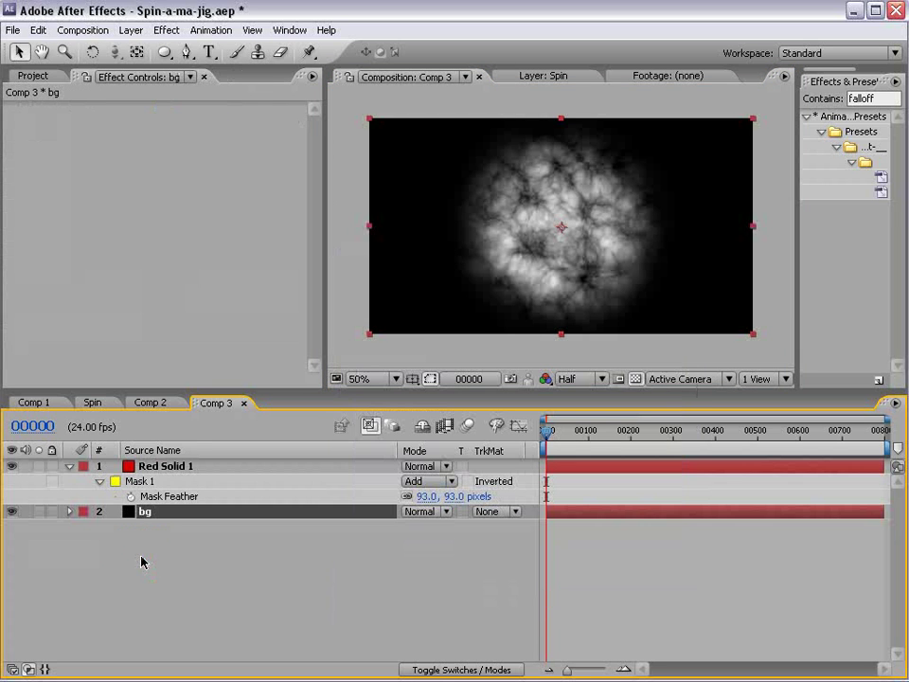
{"action": "left_click", "coordinate": [181, 466]}
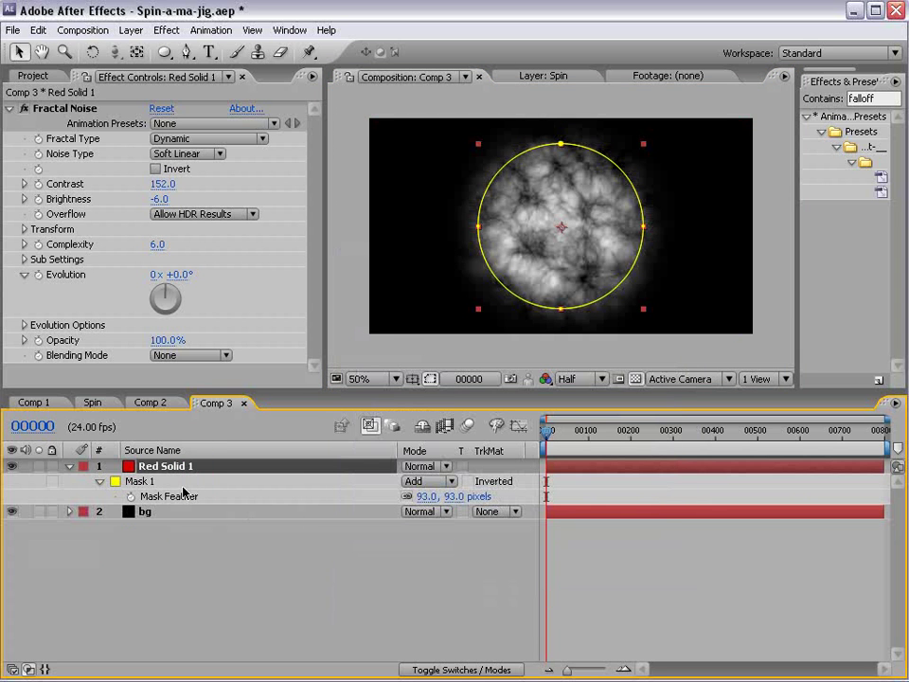
{"action": "left_click", "coordinate": [99, 481]}
{"action": "left_click", "coordinate": [99, 481]}
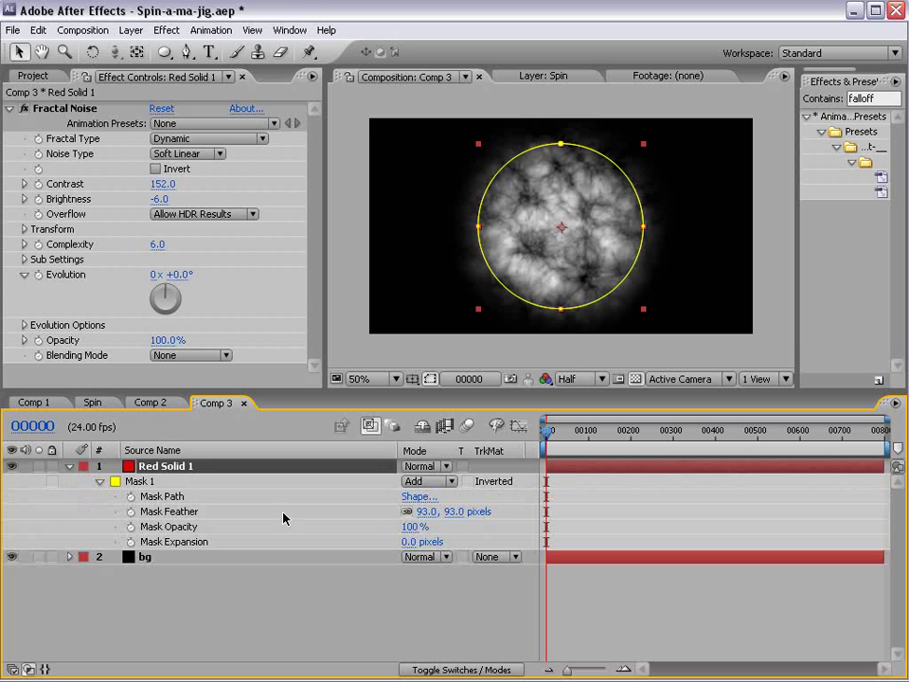
- Set Mask Expansion to -29 pixels and scrub the noise Evolution value
{"action": "left_click", "coordinate": [406, 540]}
{"action": "left_click_drag", "start_coordinate": [406, 541], "coordinate": [389, 540]}
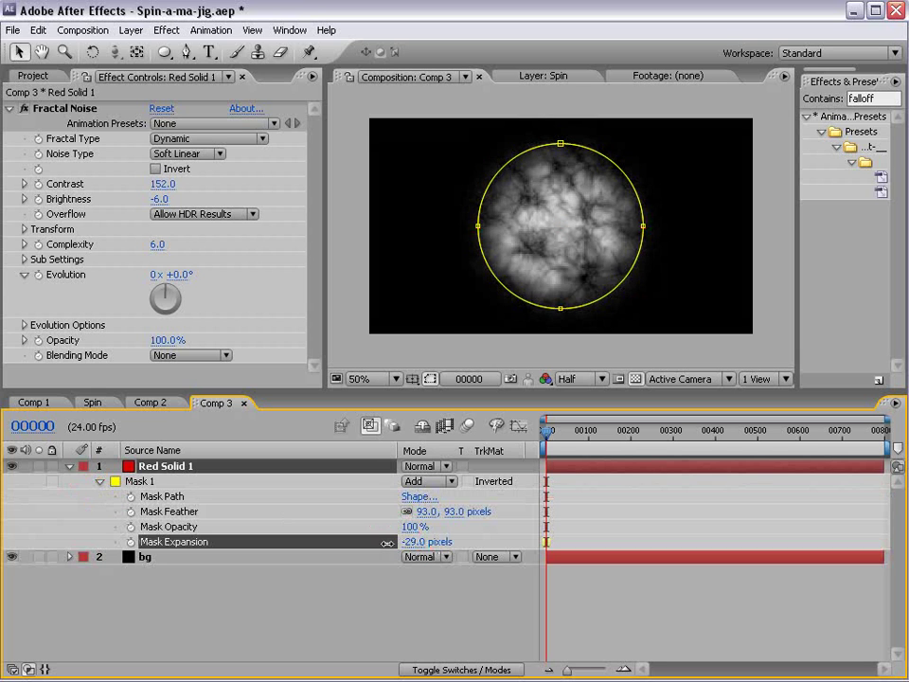
{"action": "left_click", "coordinate": [631, 611]}
{"action": "left_click", "coordinate": [167, 465]}
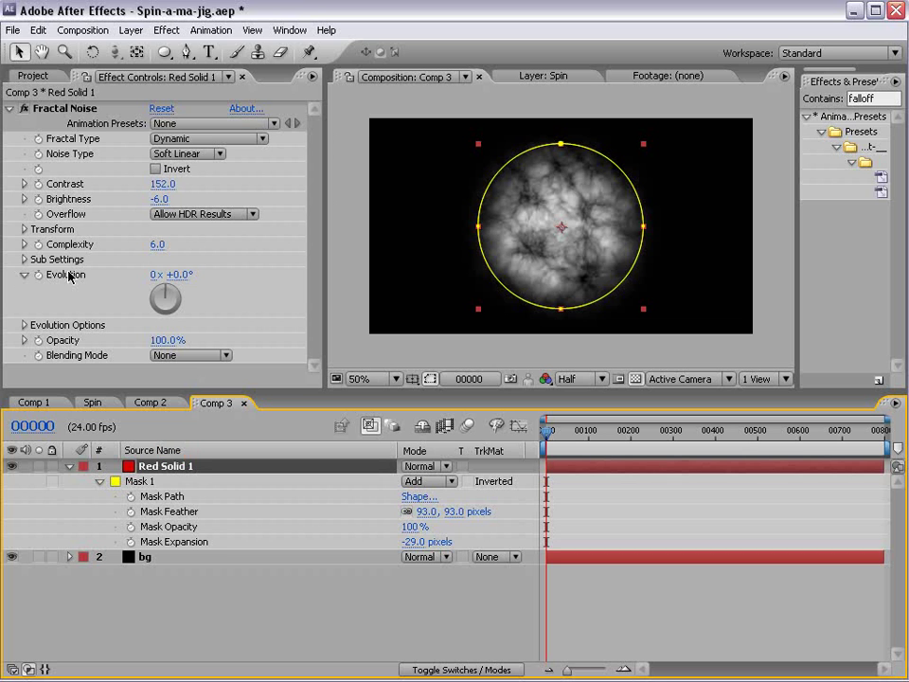
{"action": "mouse_move", "coordinate": [175, 274]}
{"action": "left_mouse_down"}
{"action": "mouse_move", "coordinate": [229, 265]}
{"action": "mouse_move", "coordinate": [246, 273]}
{"action": "mouse_move", "coordinate": [161, 287]}
{"action": "left_mouse_up"}
- Give the Fractal Noise Evolution the expression time*250 and preview it
{"action": "left_click", "coordinate": [38, 274], "text": "alt"}
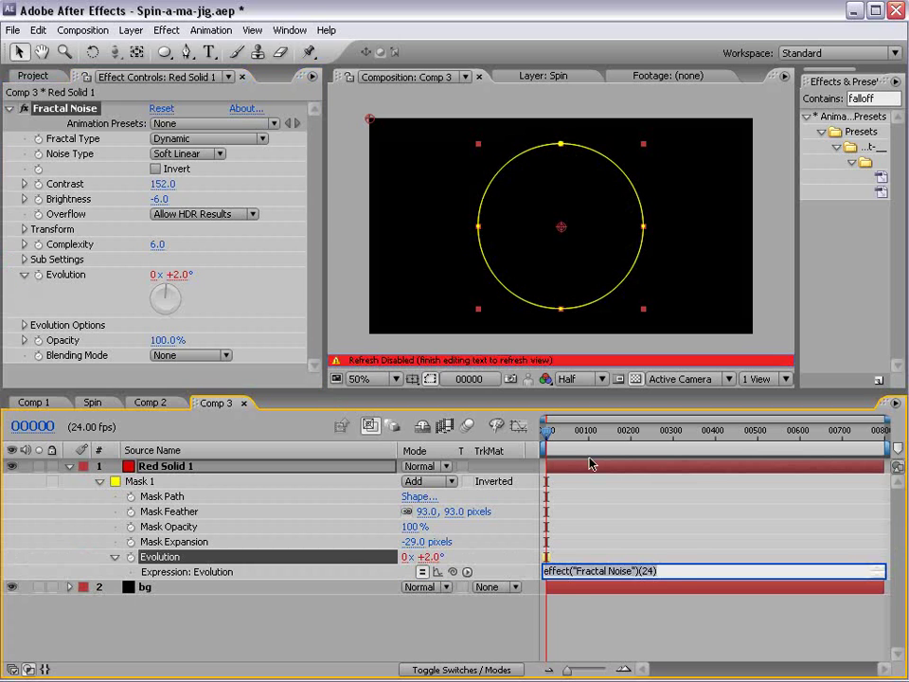
{"action": "left_click", "coordinate": [609, 569]}
{"action": "key", "text": "ctrl+a"}
{"action": "type", "text": "t"}
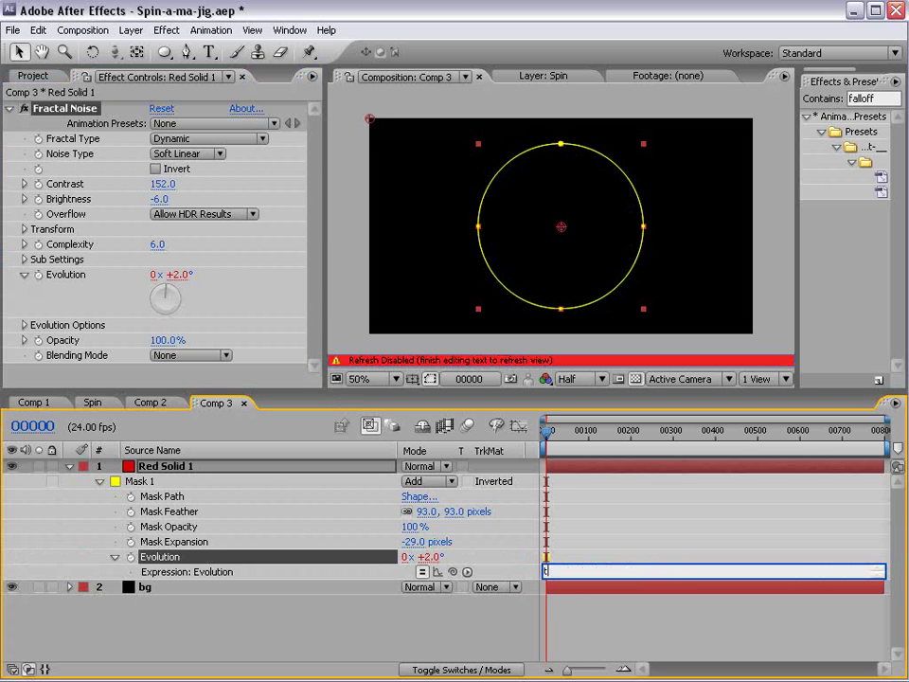
{"action": "type", "text": "ime*250"}
{"action": "left_click", "coordinate": [609, 598]}
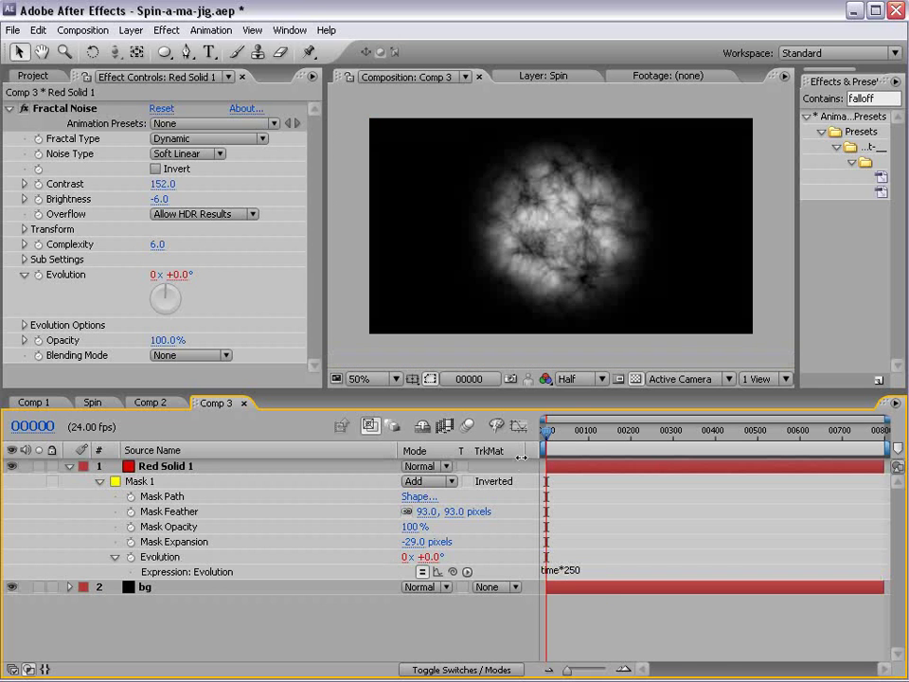
{"action": "left_click_drag", "start_coordinate": [552, 435], "coordinate": [478, 464]}
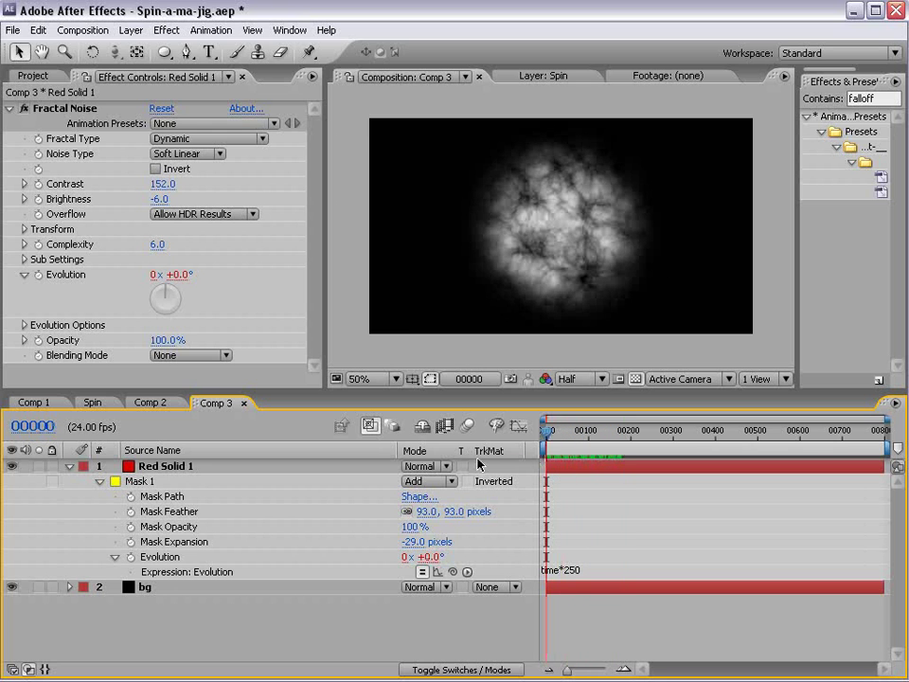
- Preview the animation in Comp 1, then go back to Comp 3
{"action": "left_click", "coordinate": [36, 402]}
{"action": "left_click", "coordinate": [661, 433]}
{"action": "mouse_move", "coordinate": [661, 433]}
{"action": "left_mouse_down"}
{"action": "mouse_move", "coordinate": [694, 436]}
{"action": "mouse_move", "coordinate": [675, 435]}
{"action": "left_mouse_up"}
{"action": "left_click", "coordinate": [217, 401]}
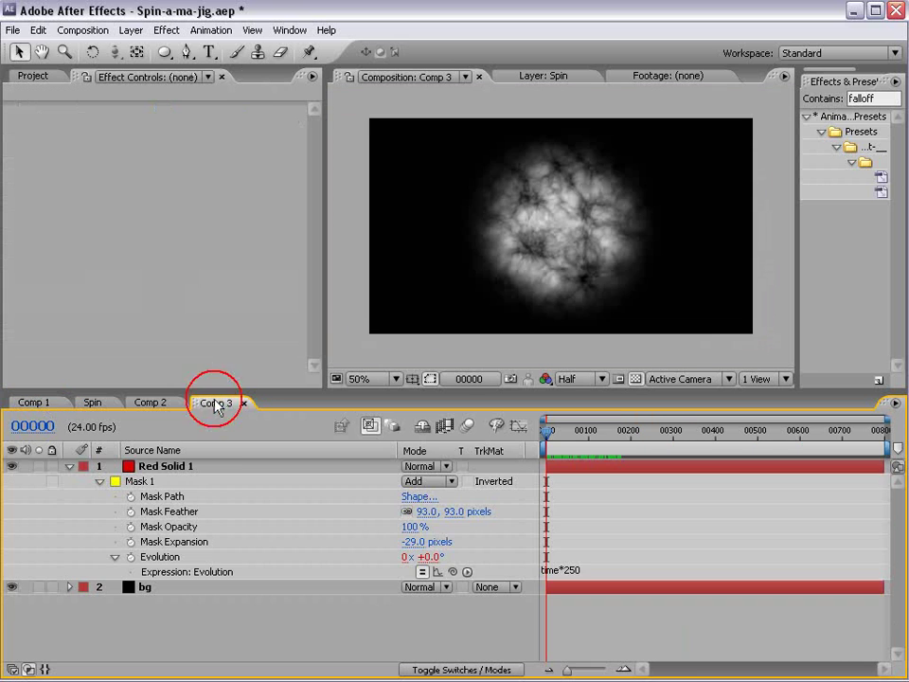
- Select and duplicate the Red Solid 1 layer
{"action": "left_click", "coordinate": [68, 467]}
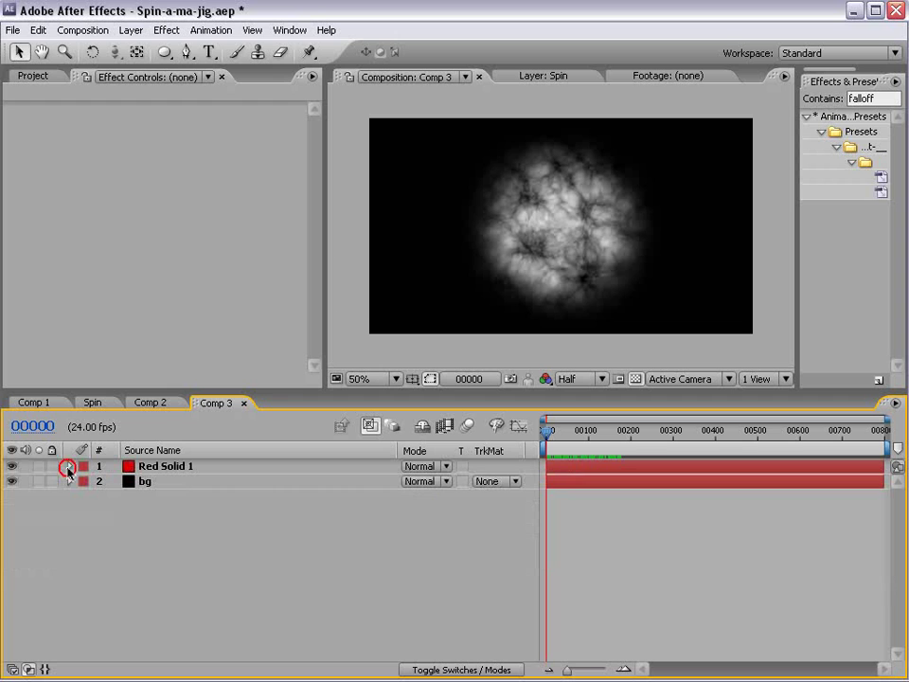
{"action": "left_click", "coordinate": [152, 468]}
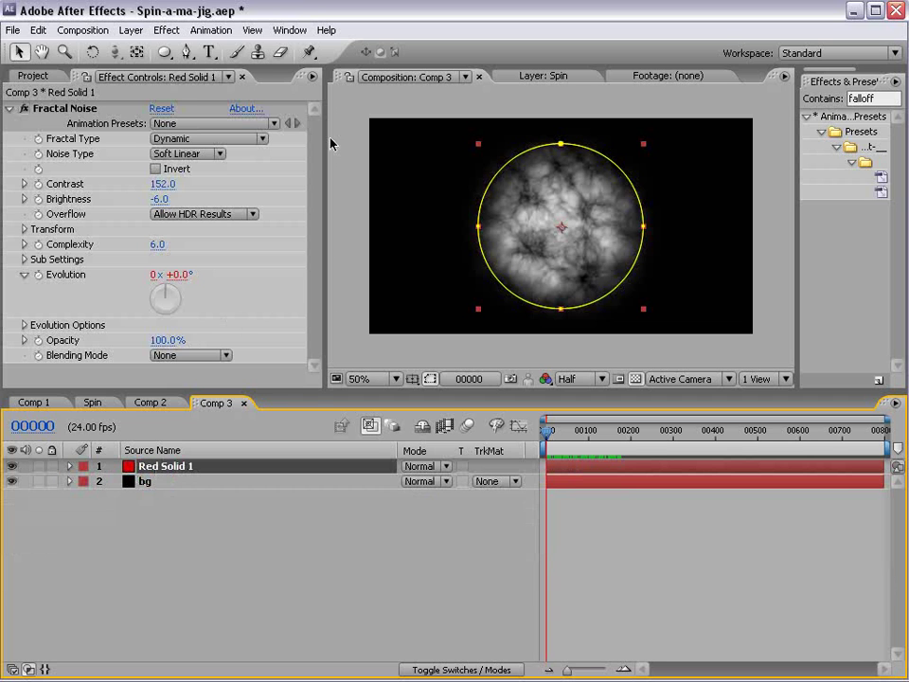
{"action": "left_click", "coordinate": [166, 482]}
{"action": "left_click", "coordinate": [167, 469]}
{"action": "key", "text": "ctrl+d"}
- Change the copy's Evolution expression to time*-250+500
{"action": "key", "text": "e"}
{"action": "key", "text": "e"}
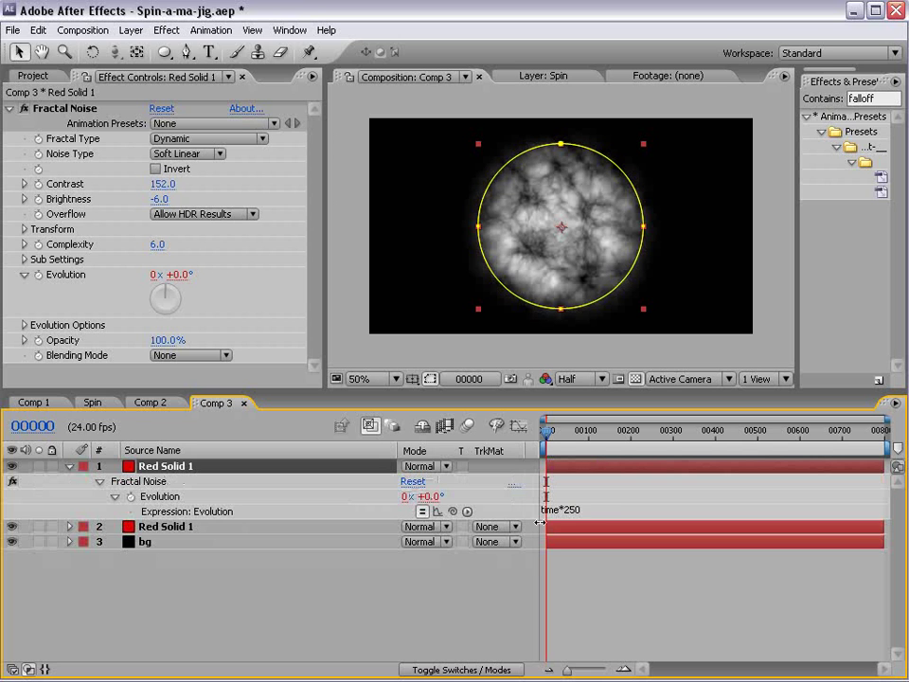
{"action": "left_click", "coordinate": [577, 512]}
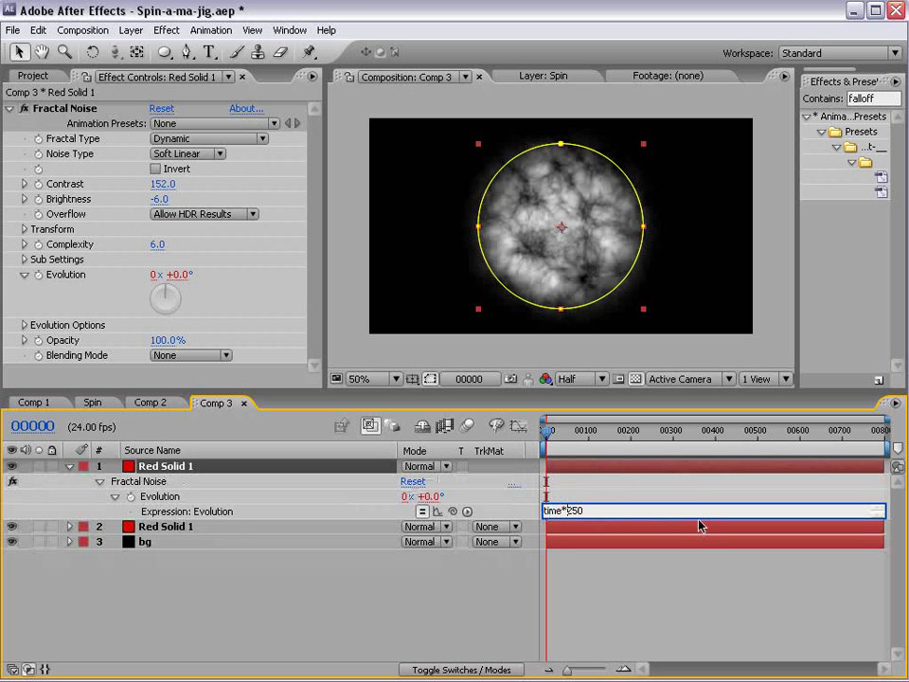
{"action": "type", "text": "-"}
{"action": "left_click", "coordinate": [676, 574]}
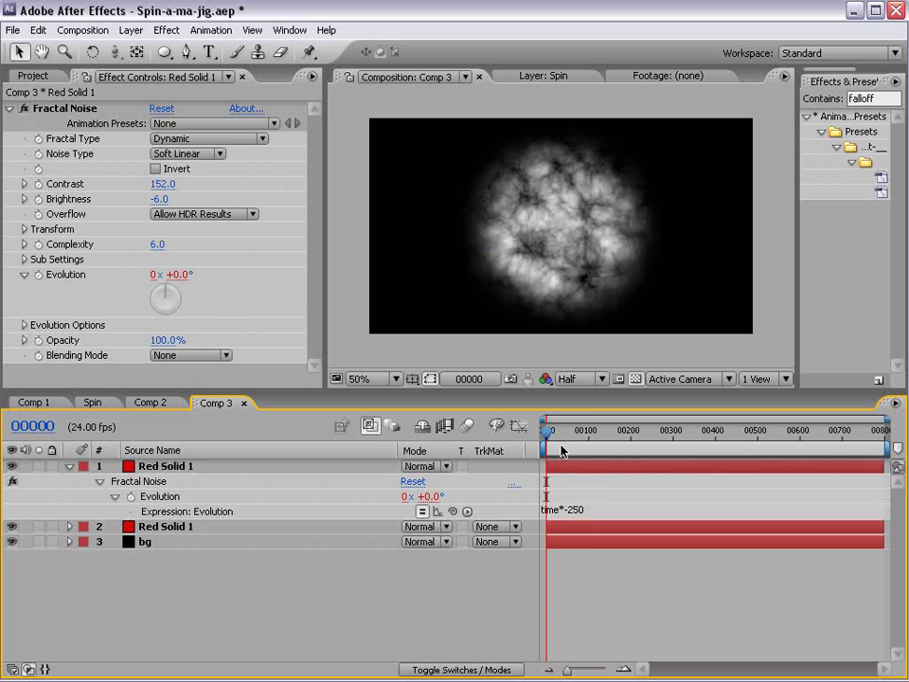
{"action": "left_click_drag", "start_coordinate": [561, 452], "coordinate": [576, 447]}
{"action": "left_click", "coordinate": [596, 510]}
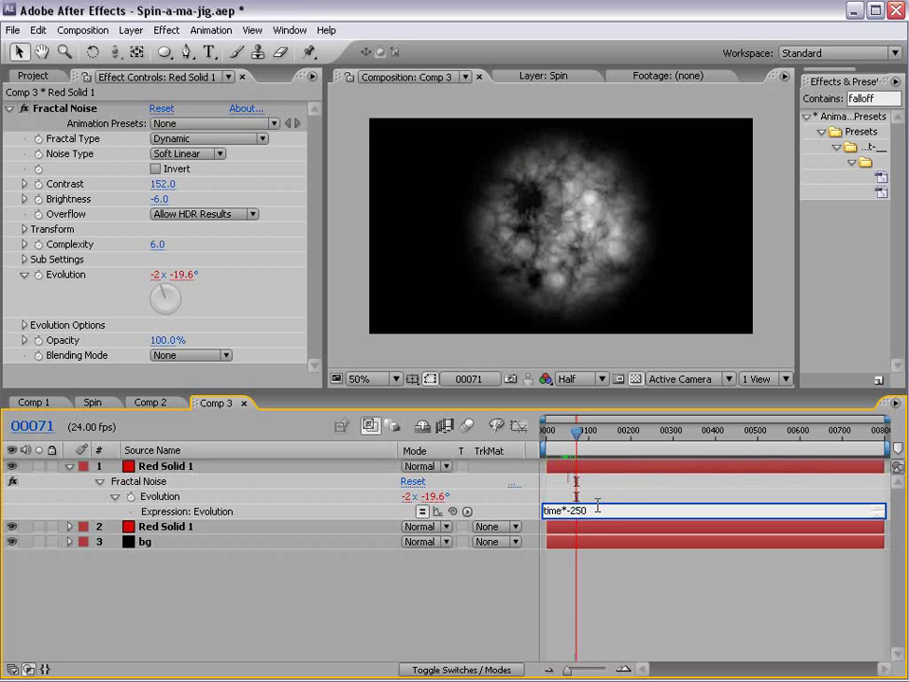
{"action": "type", "text": "+500"}
{"action": "key", "text": "KP_Enter"}
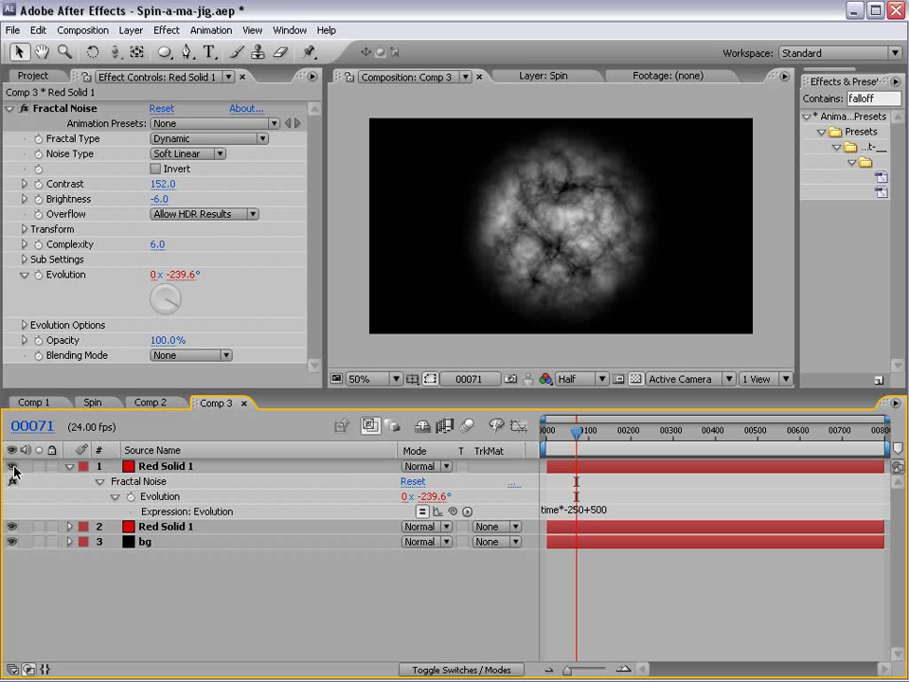
- Compare the copy on and off, then set its blend mode to Screen
{"action": "left_click", "coordinate": [13, 467]}
{"action": "left_click", "coordinate": [12, 466]}
{"action": "left_click", "coordinate": [445, 466]}
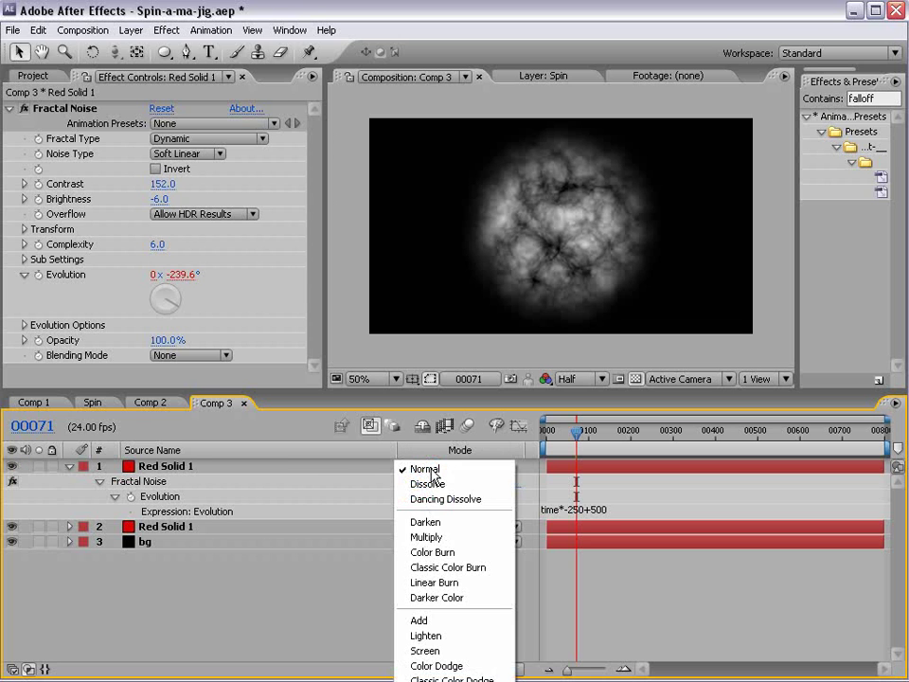
{"action": "left_click", "coordinate": [426, 650]}
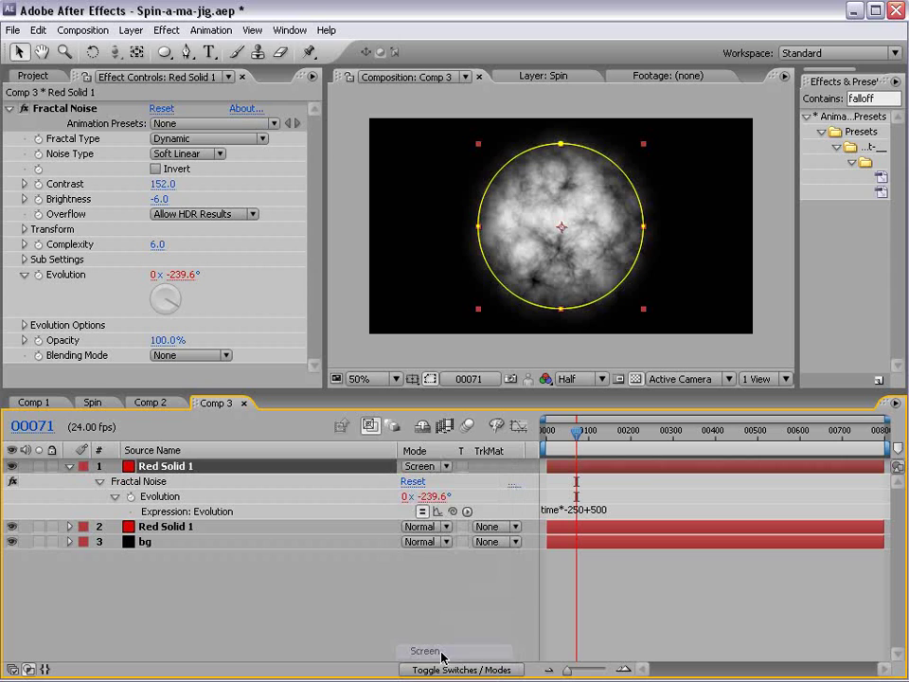
- Hide layer 2 and invert the top noise with Contrast 229, Brightness -41, Scale 56
{"action": "left_click", "coordinate": [12, 527]}
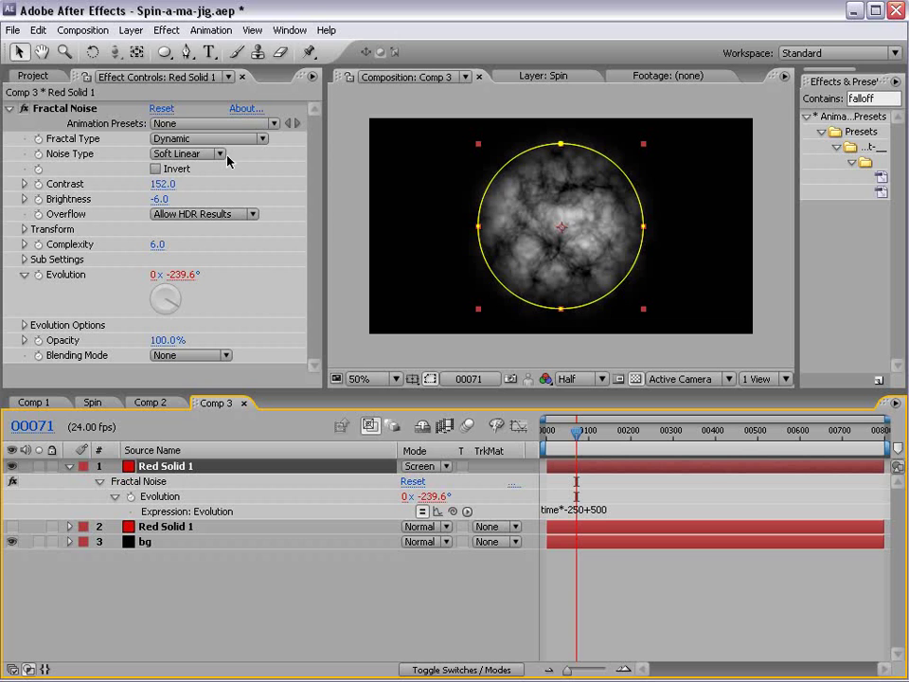
{"action": "left_click", "coordinate": [169, 170]}
{"action": "key", "text": "period"}
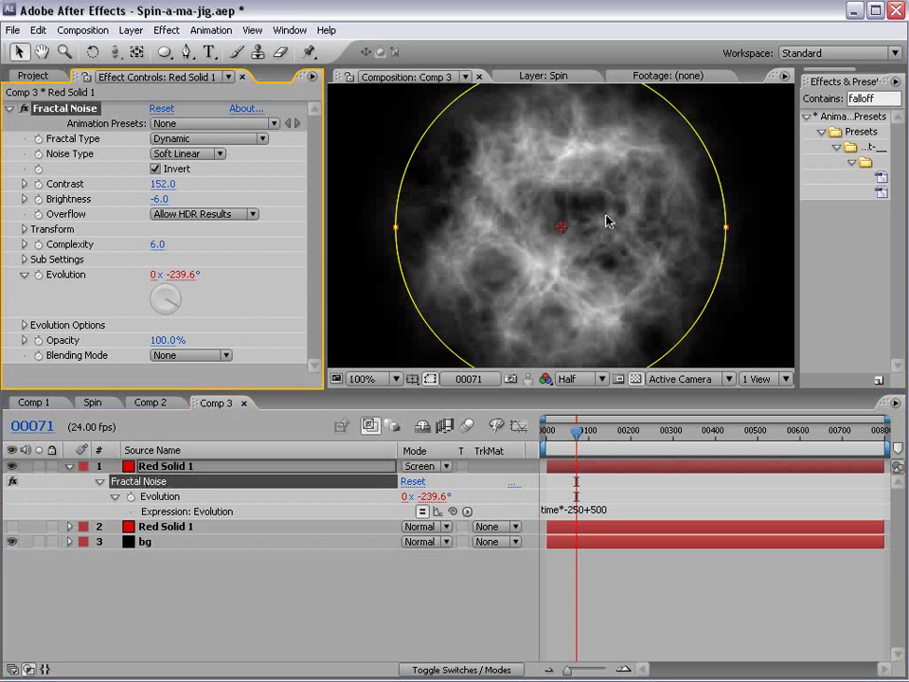
{"action": "key", "text": "comma"}
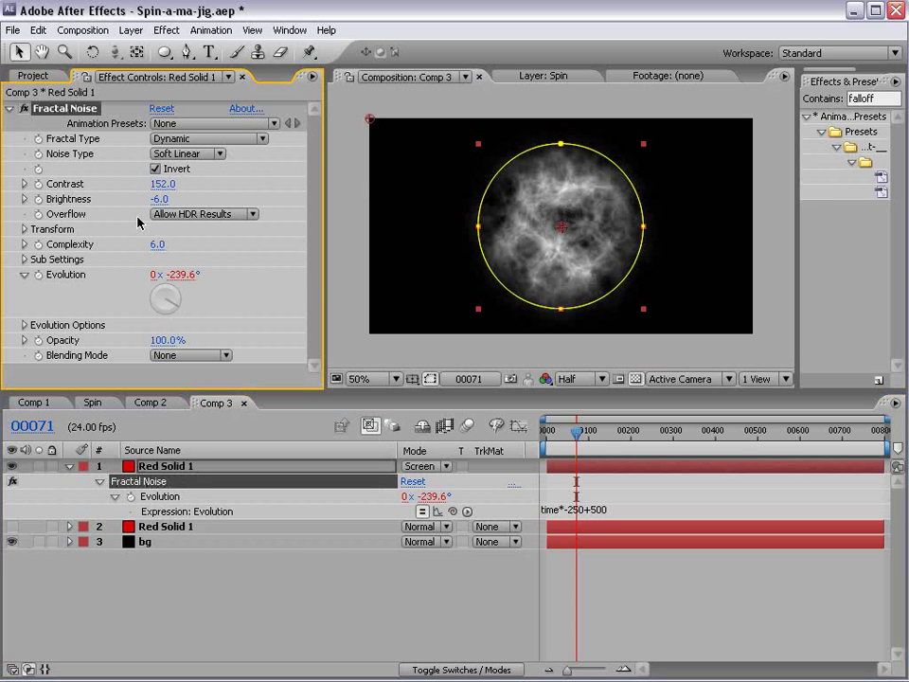
{"action": "left_click_drag", "start_coordinate": [163, 184], "coordinate": [217, 173]}
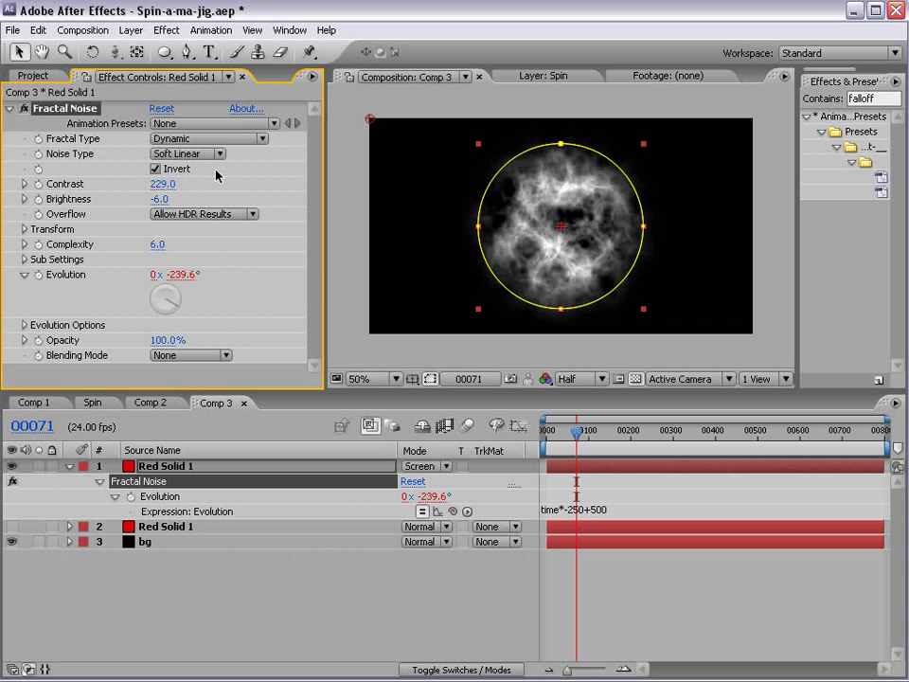
{"action": "left_click_drag", "start_coordinate": [159, 198], "coordinate": [140, 210]}
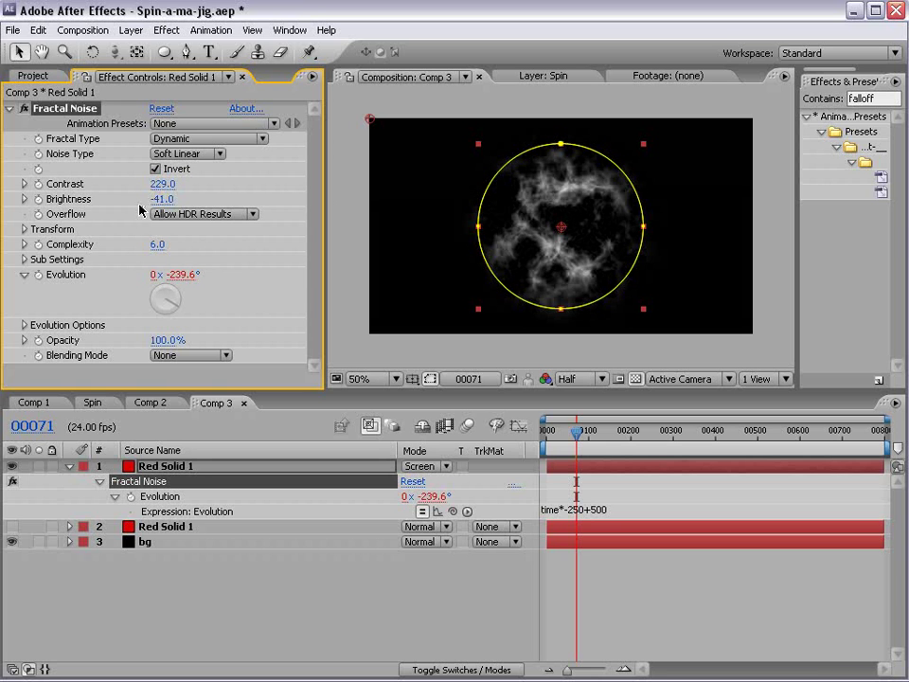
{"action": "left_click", "coordinate": [23, 229]}
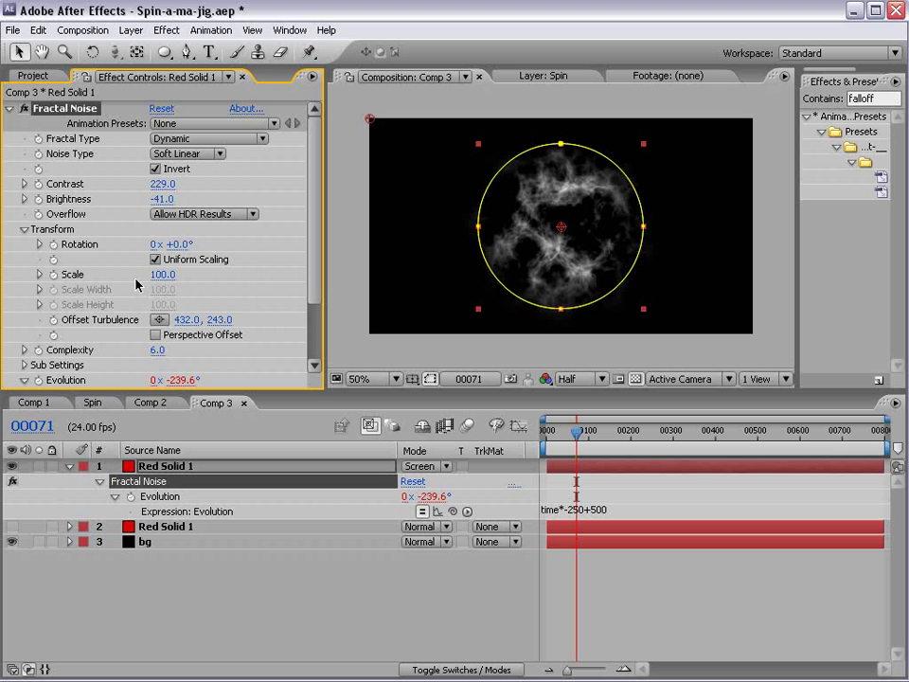
{"action": "left_click_drag", "start_coordinate": [160, 273], "coordinate": [130, 274]}
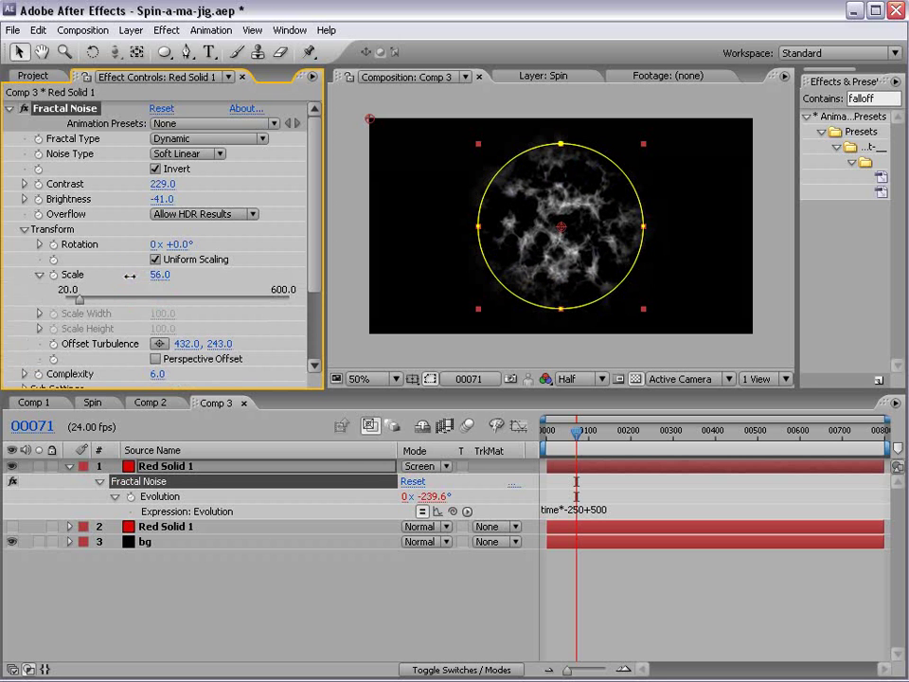
{"action": "left_click", "coordinate": [166, 30]}
- Add a Tint effect to the top noise layer mapping white to orange (CB4800)
{"action": "mouse_move", "coordinate": [213, 178]}
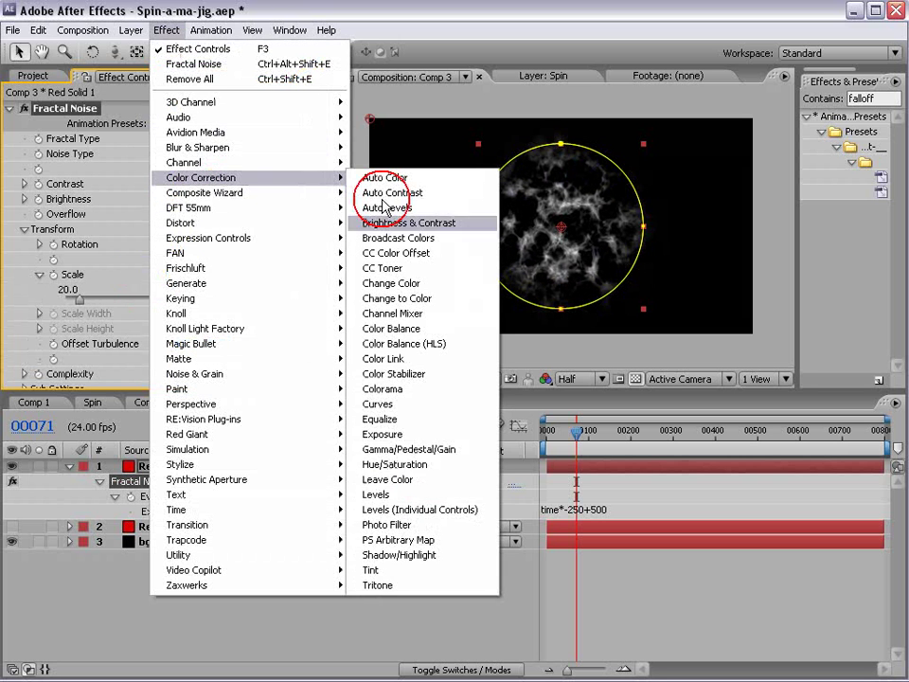
{"action": "left_click", "coordinate": [383, 569]}
{"action": "left_click", "coordinate": [159, 364]}
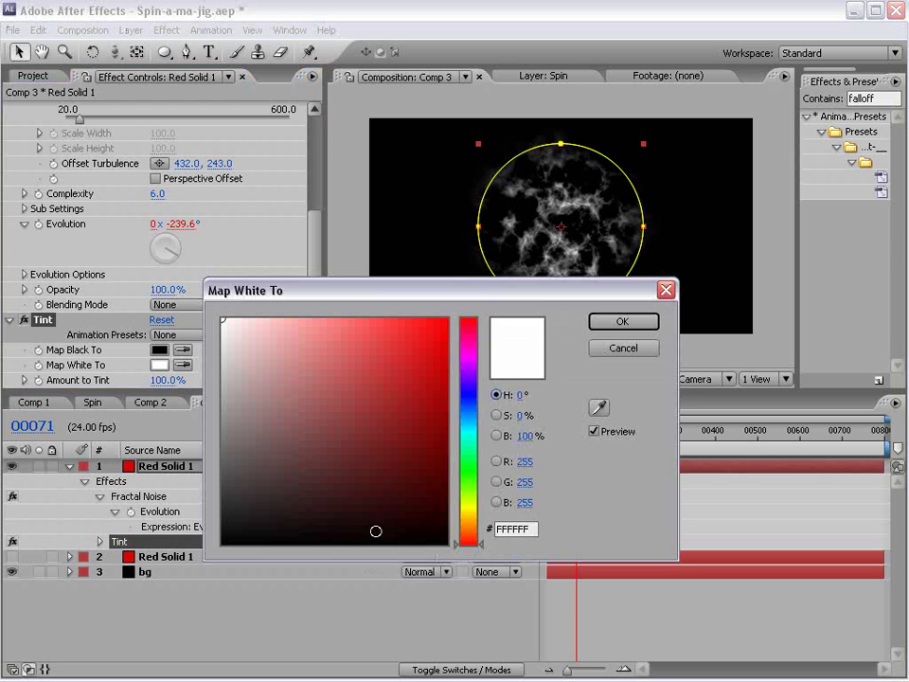
{"action": "left_click", "coordinate": [454, 404]}
{"action": "left_click_drag", "start_coordinate": [454, 403], "coordinate": [446, 381]}
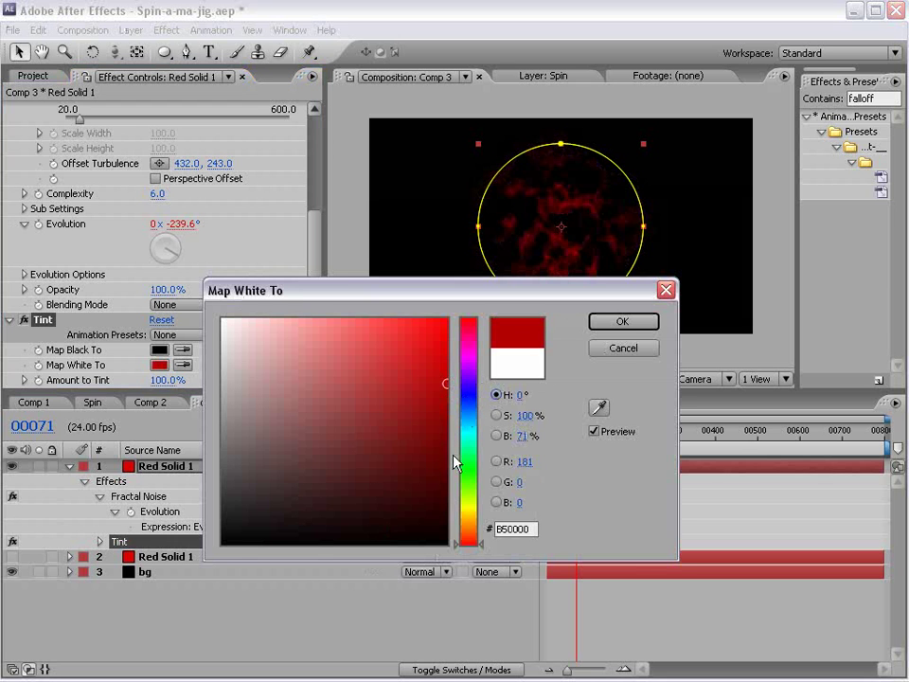
{"action": "left_click_drag", "start_coordinate": [467, 538], "coordinate": [467, 531]}
{"action": "left_click_drag", "start_coordinate": [429, 369], "coordinate": [443, 363]}
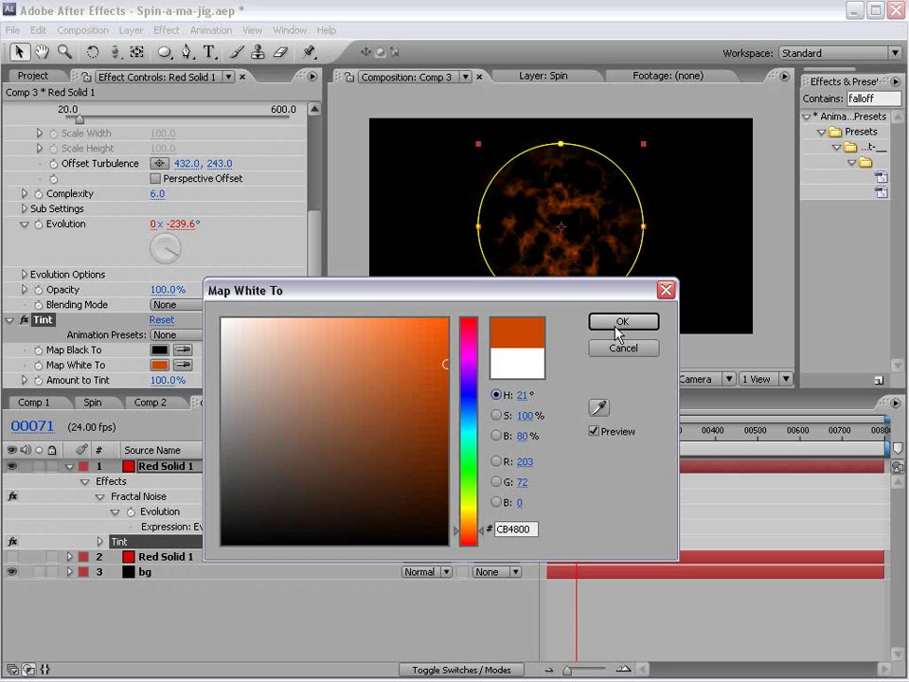
{"action": "left_click", "coordinate": [622, 325]}
- Show the second noise layer and set its Brightness to -27 and Contrast to 208
{"action": "left_click", "coordinate": [11, 541]}
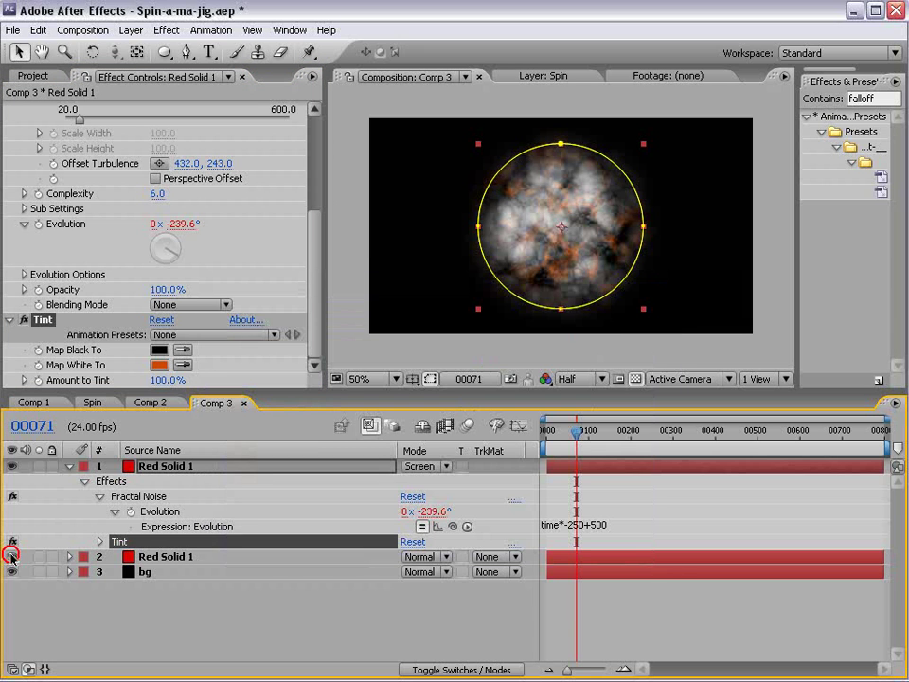
{"action": "left_click", "coordinate": [616, 527]}
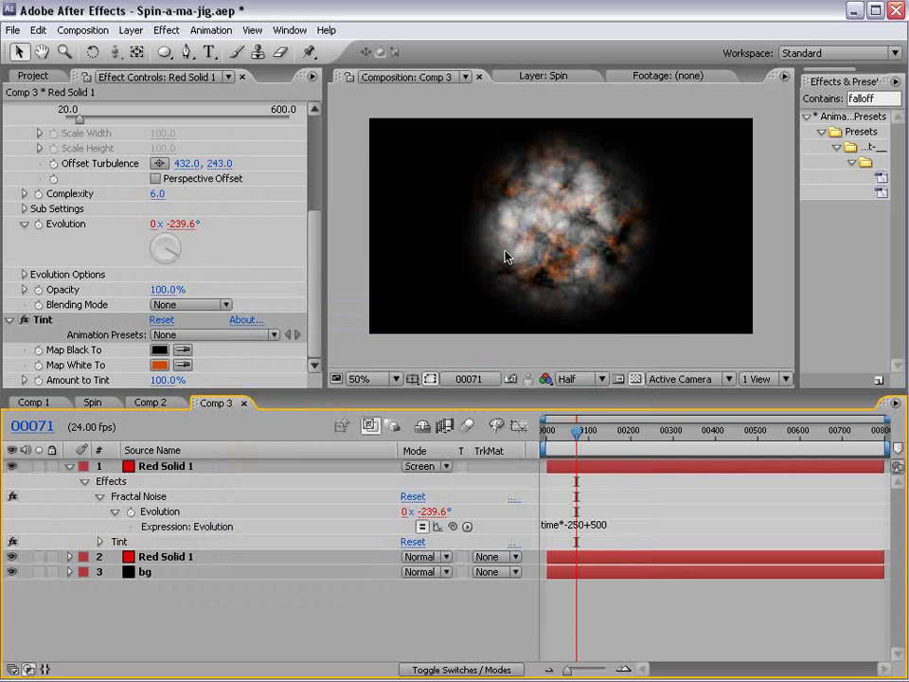
{"action": "left_click", "coordinate": [188, 559]}
{"action": "left_click_drag", "start_coordinate": [160, 197], "coordinate": [142, 199]}
{"action": "left_click", "coordinate": [632, 593]}
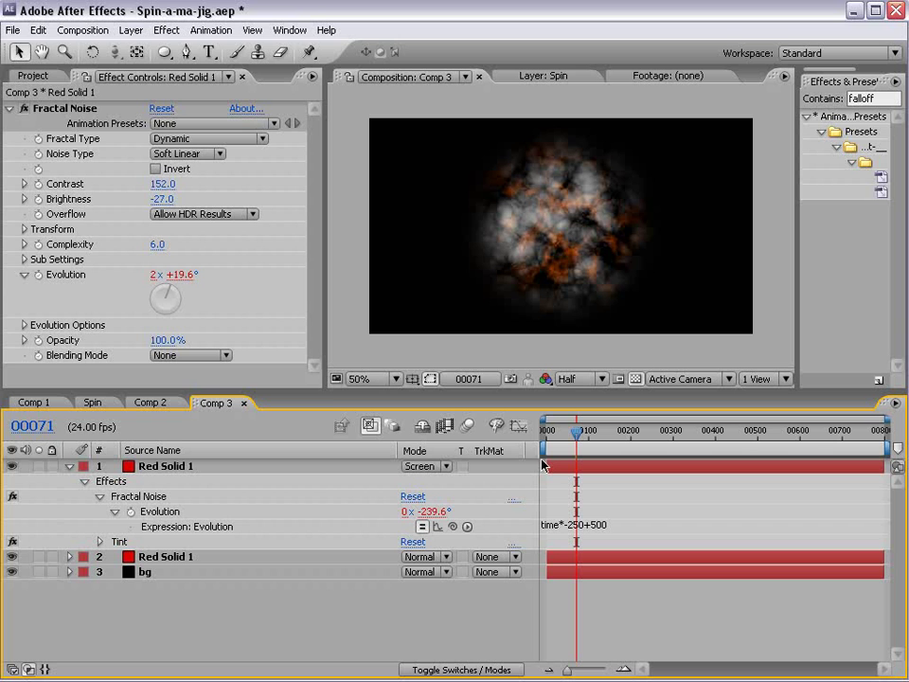
{"action": "left_click_drag", "start_coordinate": [162, 185], "coordinate": [215, 184]}
{"action": "left_click", "coordinate": [637, 595]}
{"action": "scroll", "coordinate": [623, 300], "scroll_direction": "up", "scroll_amount": 2}
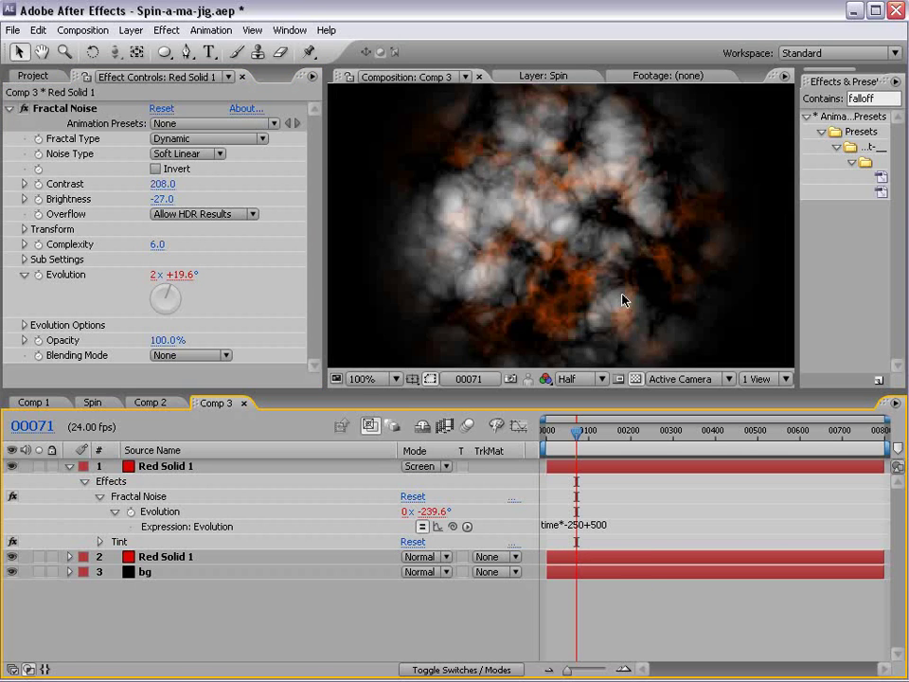
{"action": "key", "text": "grave"}
{"action": "key", "text": "grave"}
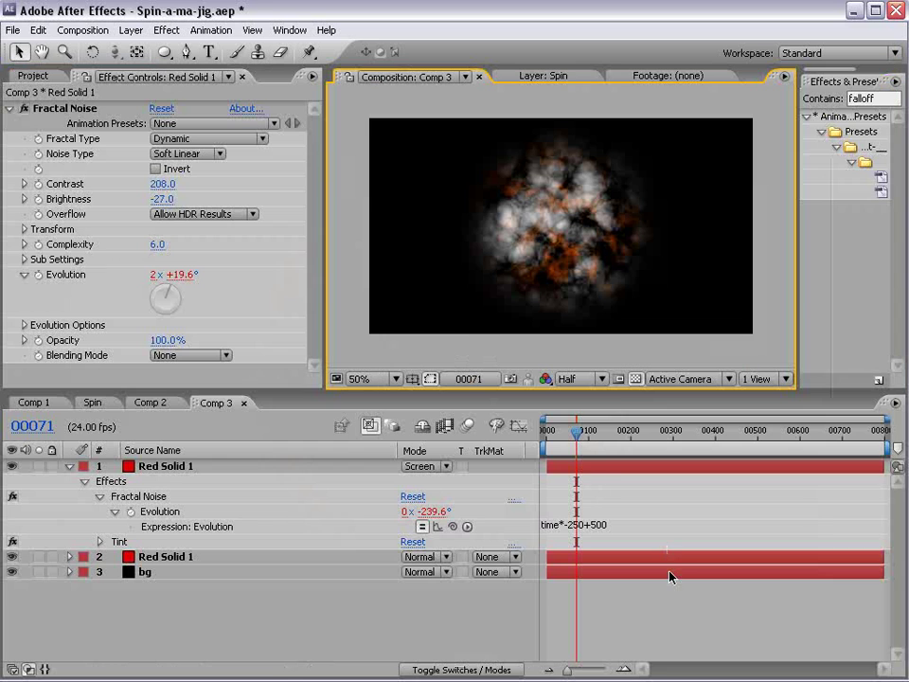
{"action": "left_click", "coordinate": [635, 609]}
- Add a new adjustment layer and apply Radial Blur to it
{"action": "left_click", "coordinate": [131, 30]}
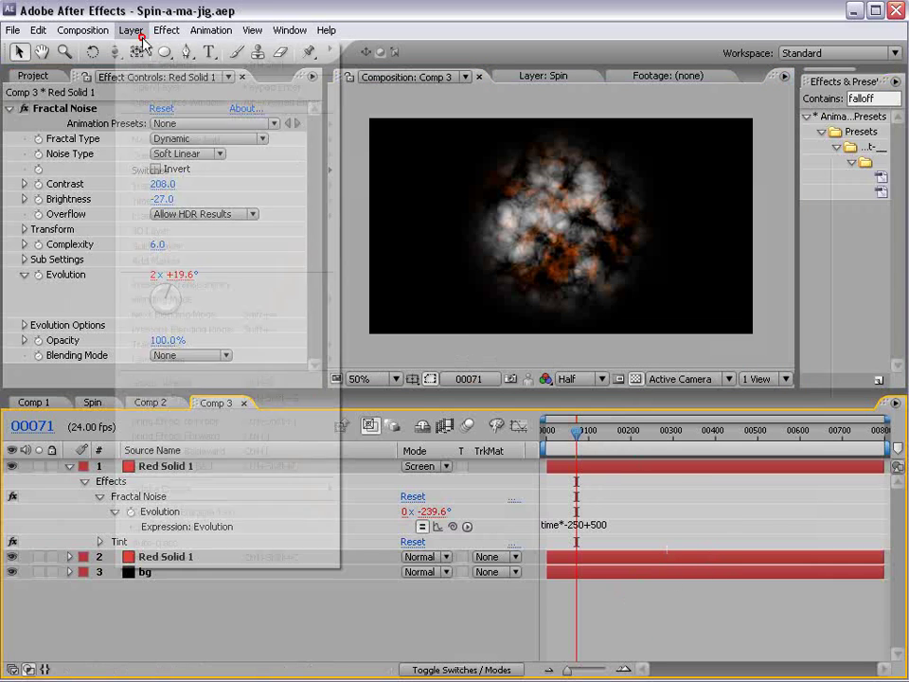
{"action": "mouse_move", "coordinate": [172, 50]}
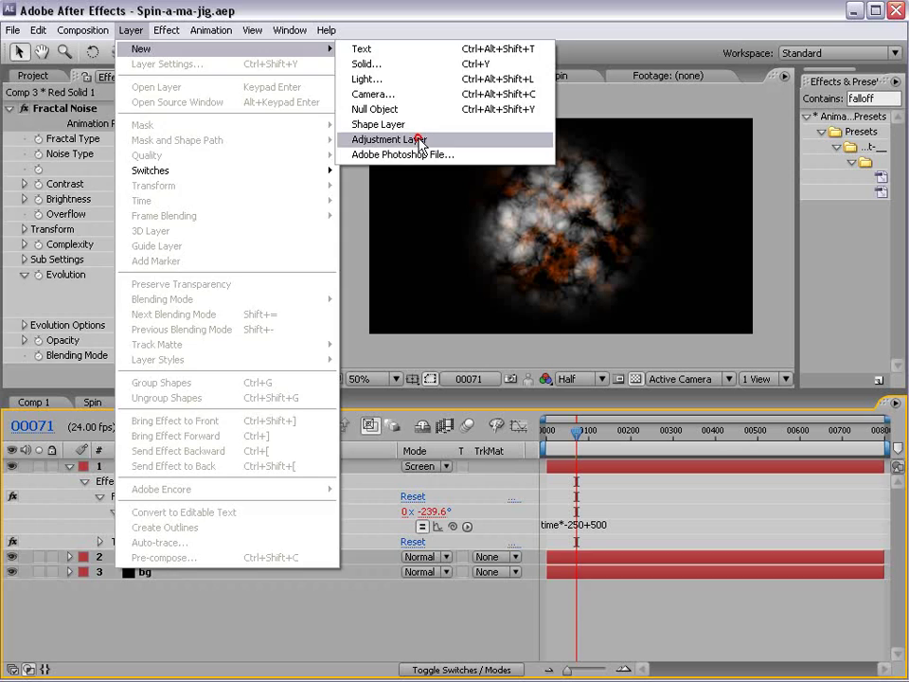
{"action": "left_click", "coordinate": [421, 142]}
{"action": "left_click", "coordinate": [167, 30]}
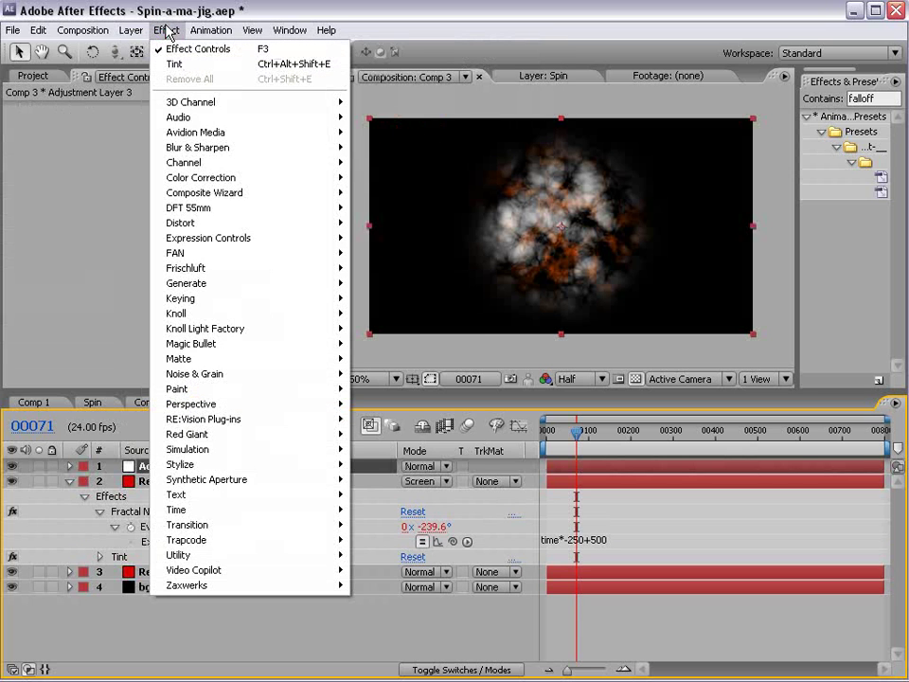
{"action": "mouse_move", "coordinate": [192, 150]}
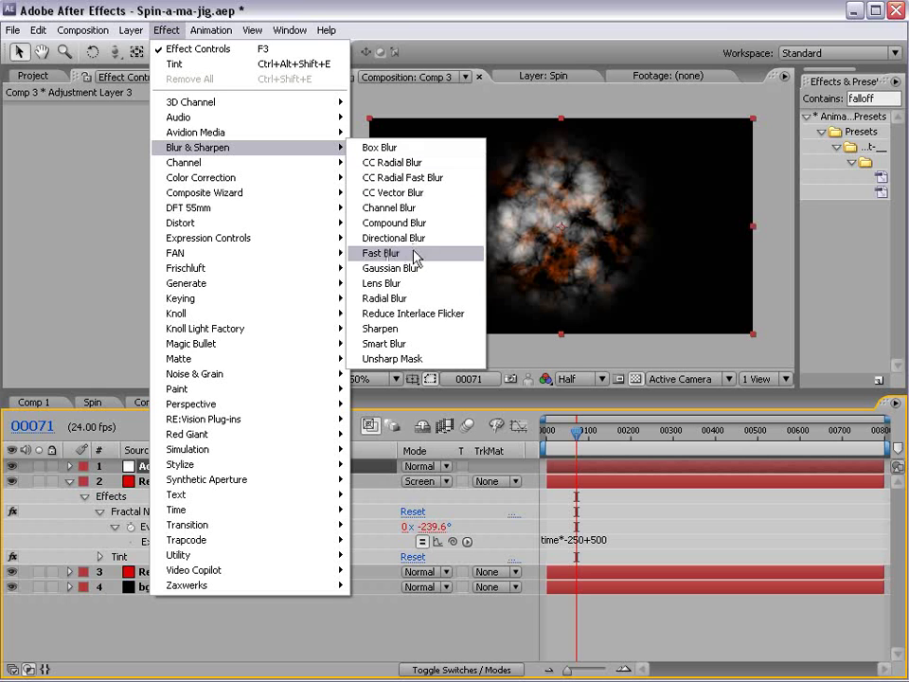
{"action": "left_click", "coordinate": [400, 298]}
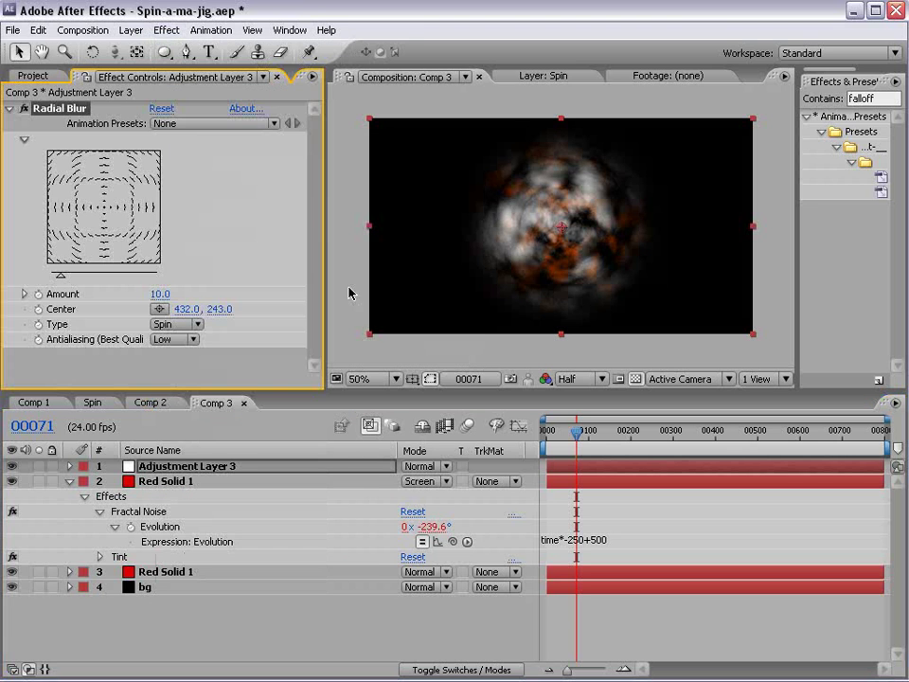
- Set the Radial Blur Amount to 48 with High antialiasing, then switch the effect off
{"action": "left_click", "coordinate": [83, 278]}
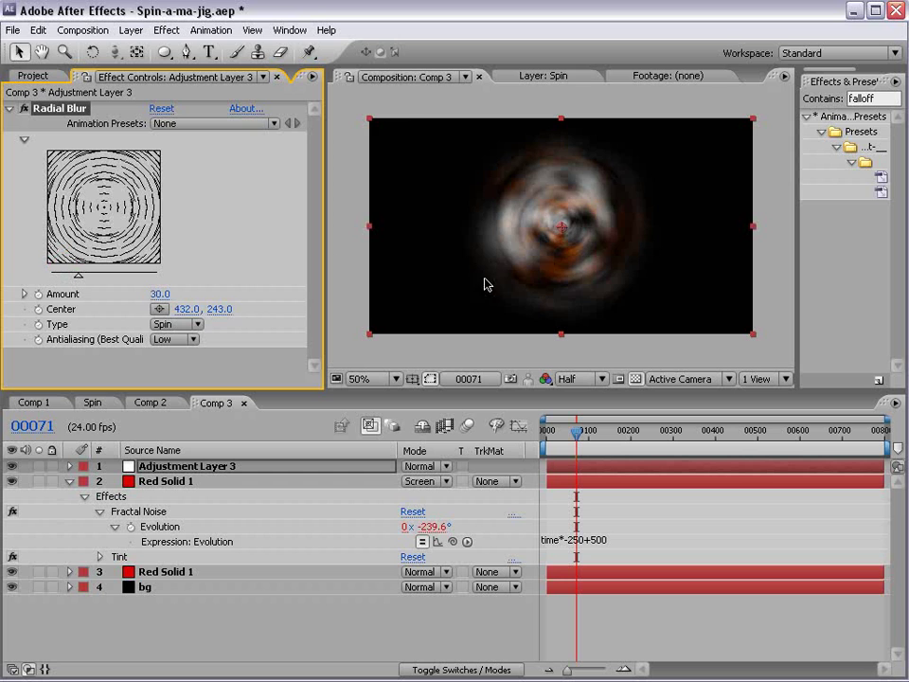
{"action": "key", "text": "period"}
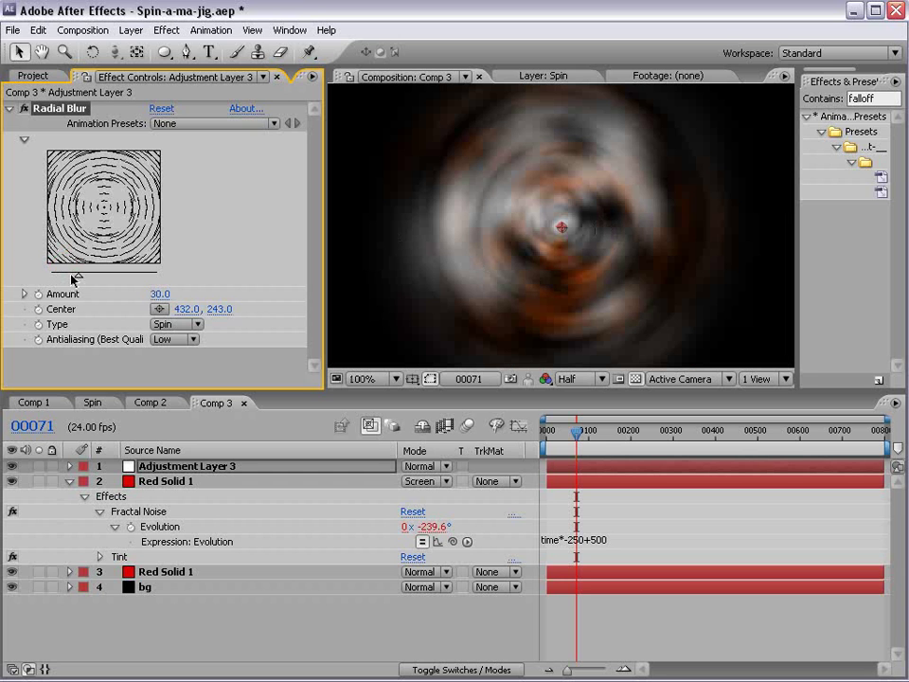
{"action": "left_click_drag", "start_coordinate": [74, 279], "coordinate": [62, 278]}
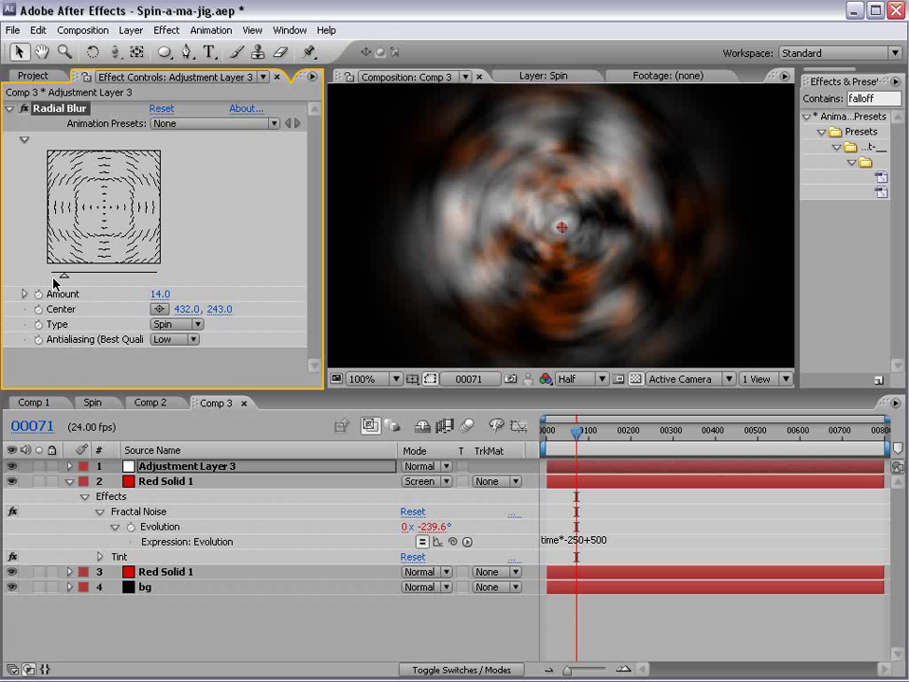
{"action": "left_click_drag", "start_coordinate": [75, 278], "coordinate": [94, 278]}
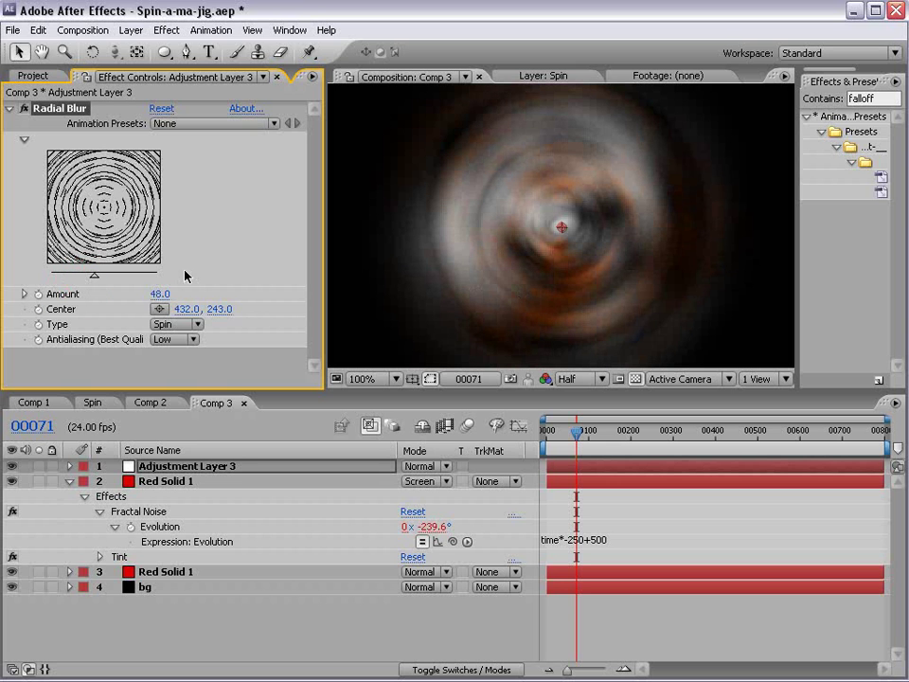
{"action": "key", "text": "period"}
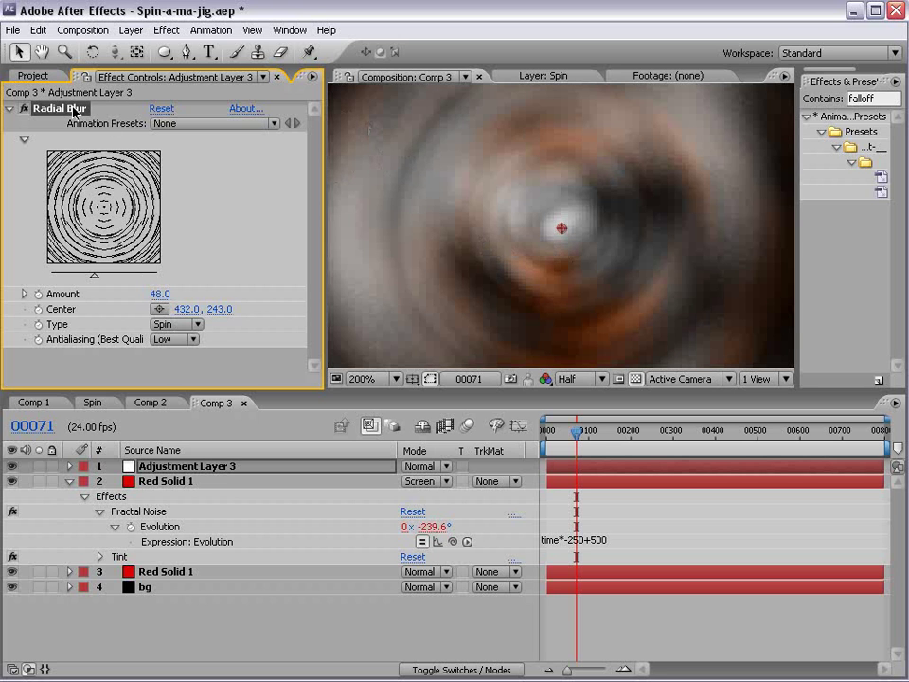
{"action": "left_click", "coordinate": [180, 340]}
{"action": "left_click", "coordinate": [156, 359]}
{"action": "key", "text": "comma"}
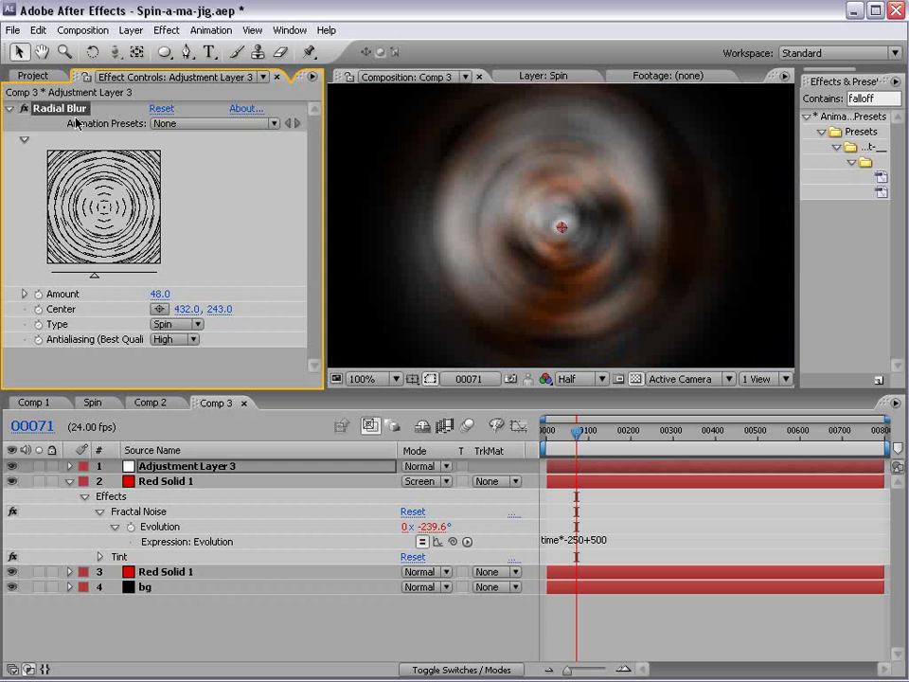
{"action": "left_click", "coordinate": [23, 111]}
{"action": "left_click", "coordinate": [167, 30]}
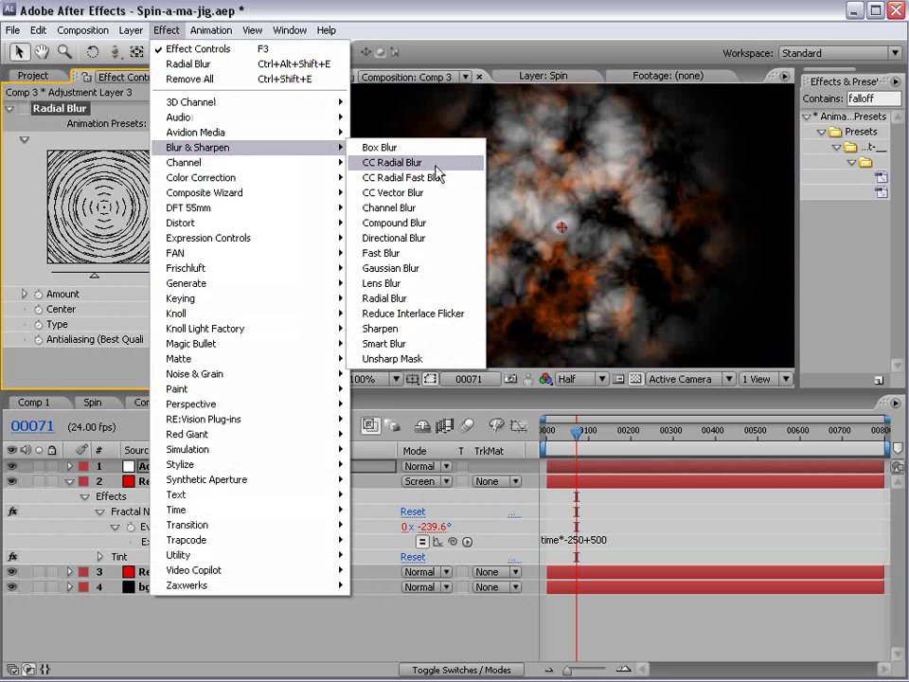
- Apply CC Radial Blur with Scratch type, raise Amount to 27, and lower the quality slightly
{"action": "left_click", "coordinate": [415, 163]}
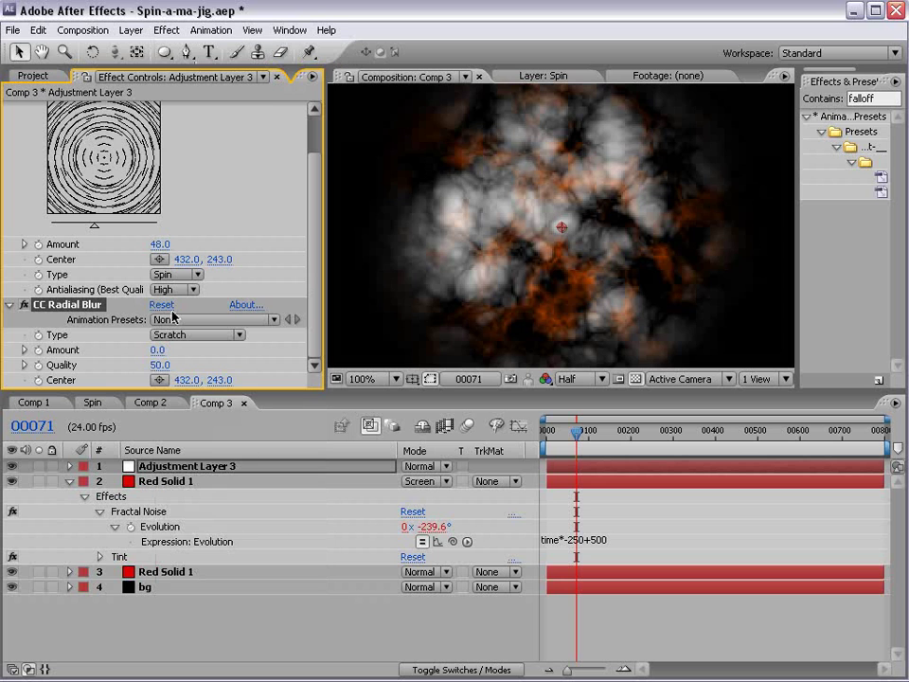
{"action": "left_click_drag", "start_coordinate": [157, 350], "coordinate": [179, 351]}
{"action": "left_click", "coordinate": [191, 334]}
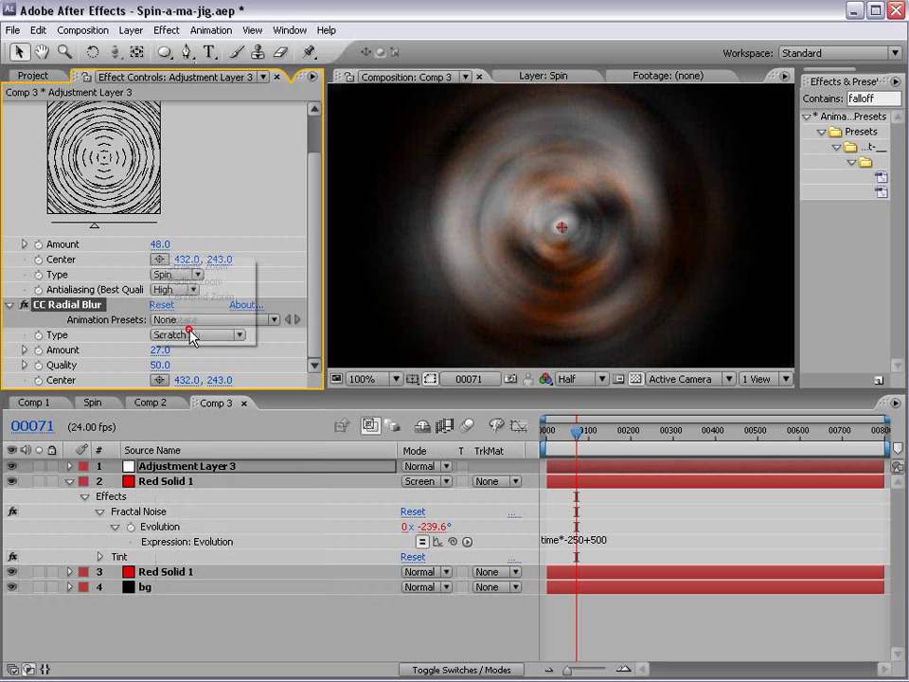
{"action": "left_click", "coordinate": [191, 335]}
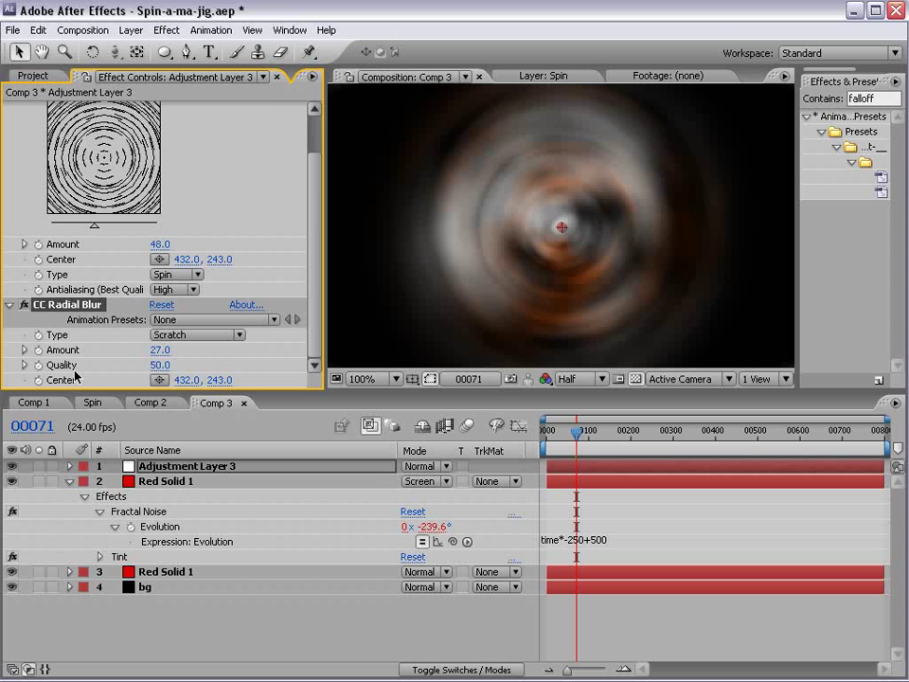
{"action": "left_click_drag", "start_coordinate": [159, 364], "coordinate": [140, 364]}
{"action": "left_click_drag", "start_coordinate": [549, 432], "coordinate": [611, 417]}
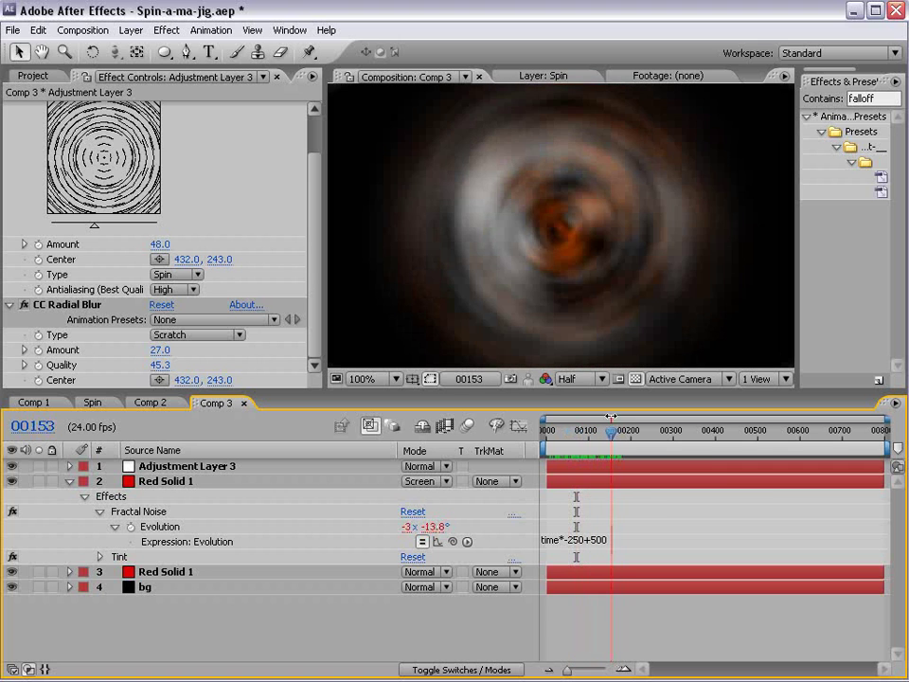
{"action": "left_click_drag", "start_coordinate": [161, 348], "coordinate": [173, 349]}
- Apply Curves to Adjustment Layer 3 and drag its RGB curve into an S shape
{"action": "left_click", "coordinate": [166, 29]}
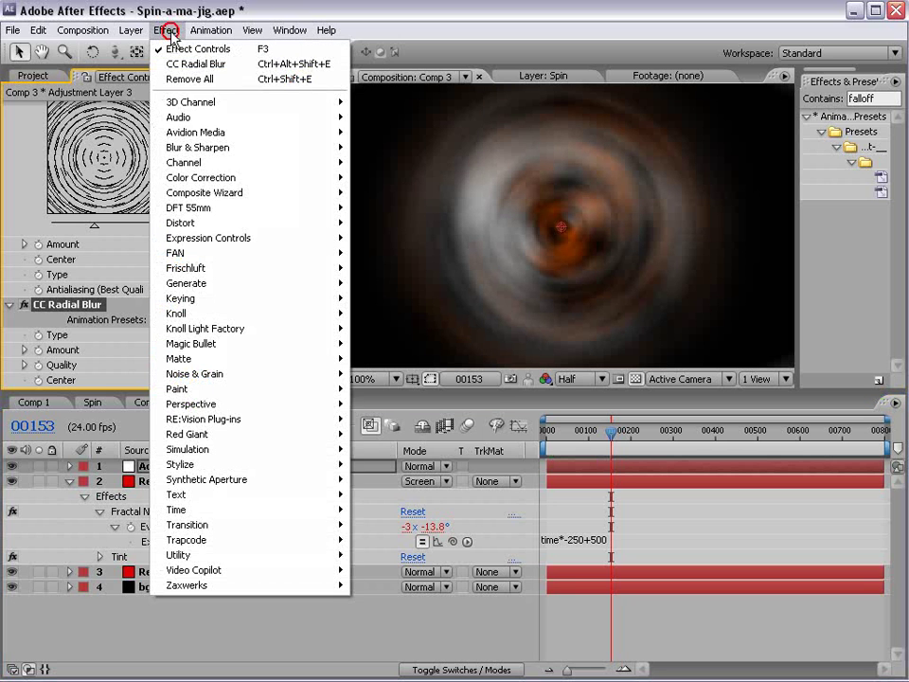
{"action": "mouse_move", "coordinate": [204, 178]}
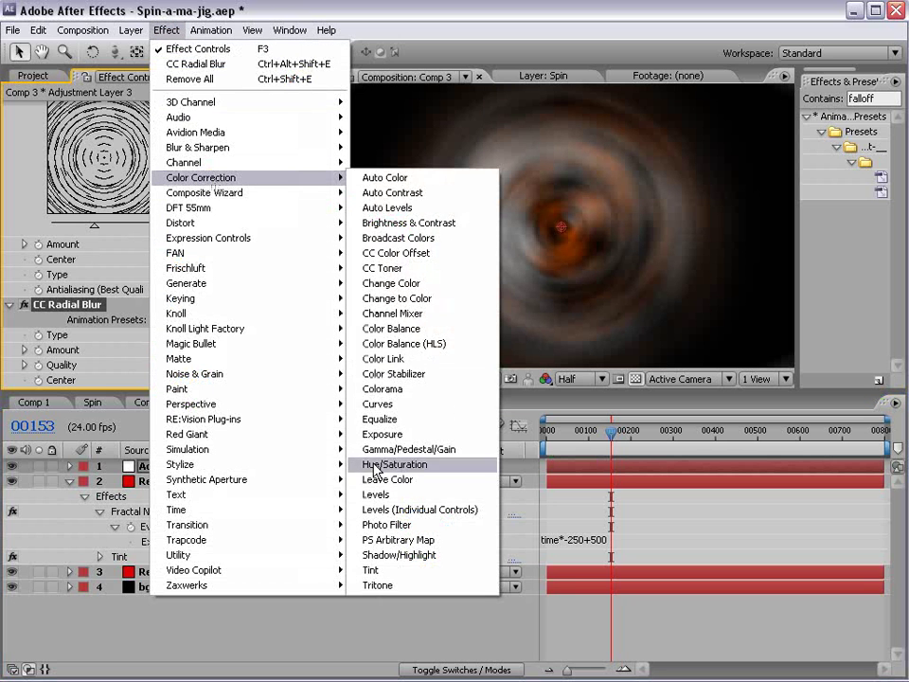
{"action": "left_click", "coordinate": [379, 405]}
{"action": "left_click_drag", "start_coordinate": [135, 284], "coordinate": [92, 346]}
{"action": "left_click_drag", "start_coordinate": [142, 285], "coordinate": [134, 266]}
{"action": "left_click_drag", "start_coordinate": [92, 347], "coordinate": [68, 359]}
{"action": "left_click", "coordinate": [69, 360]}
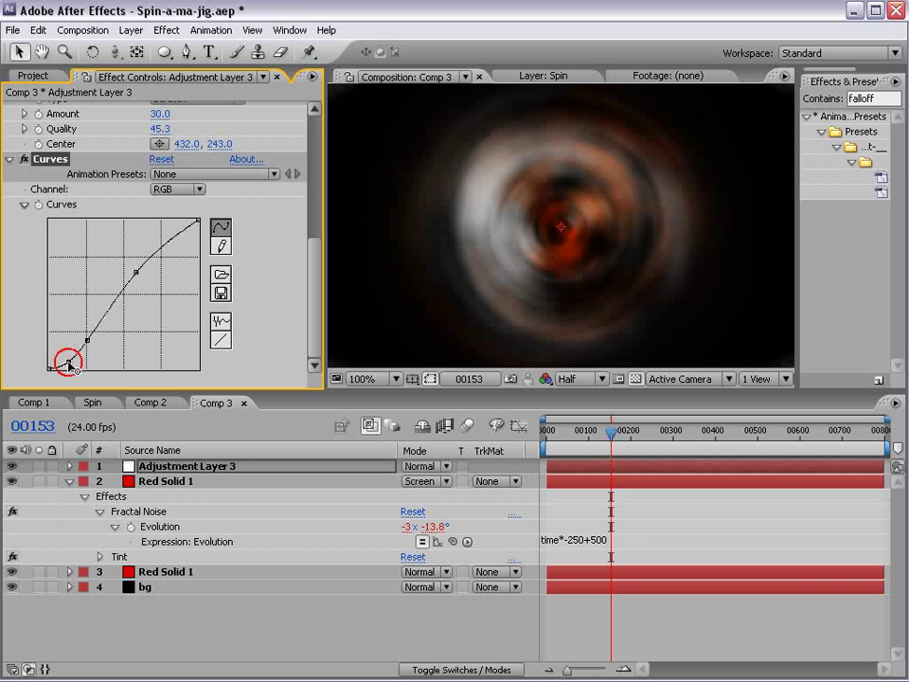
{"action": "left_click", "coordinate": [111, 314]}
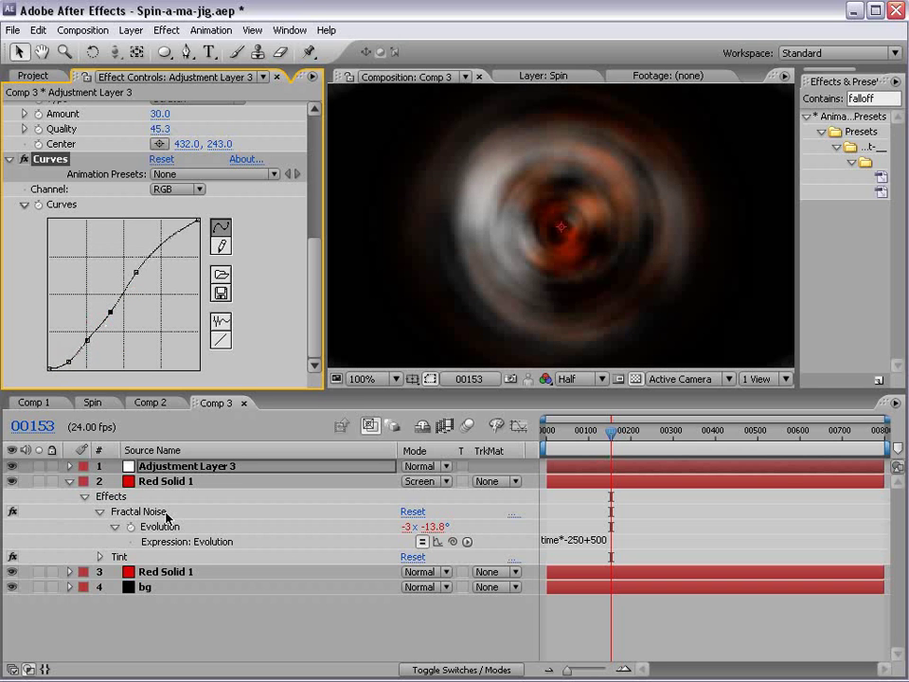
- Set Red Solid 1's Fractal Noise Transform Scale to 83
{"action": "left_click", "coordinate": [177, 571]}
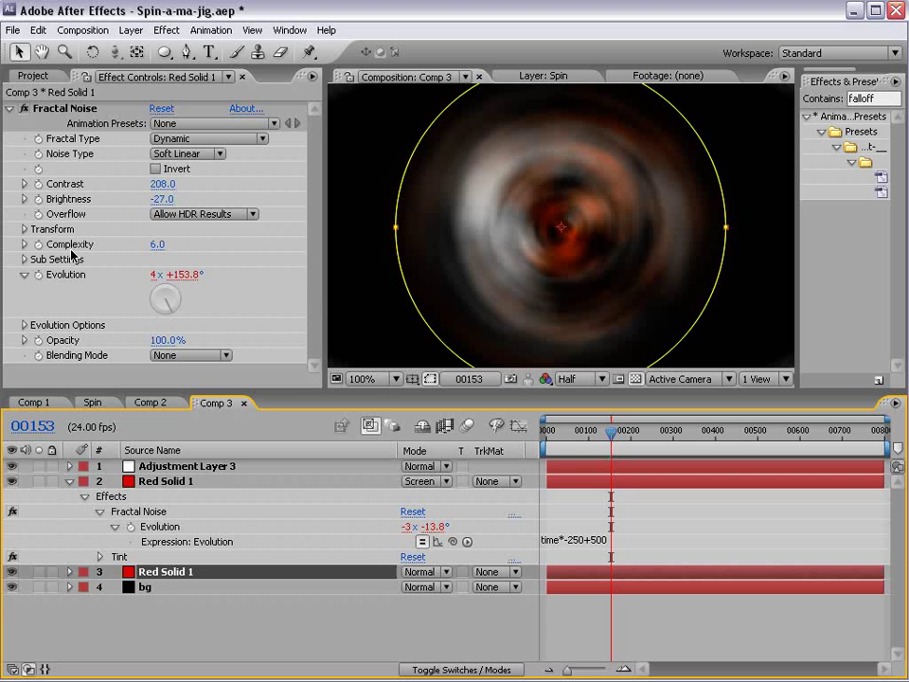
{"action": "left_click", "coordinate": [24, 230]}
{"action": "mouse_move", "coordinate": [163, 275]}
{"action": "left_mouse_down"}
{"action": "mouse_move", "coordinate": [126, 276]}
{"action": "mouse_move", "coordinate": [192, 275]}
{"action": "mouse_move", "coordinate": [144, 276]}
{"action": "left_mouse_up"}
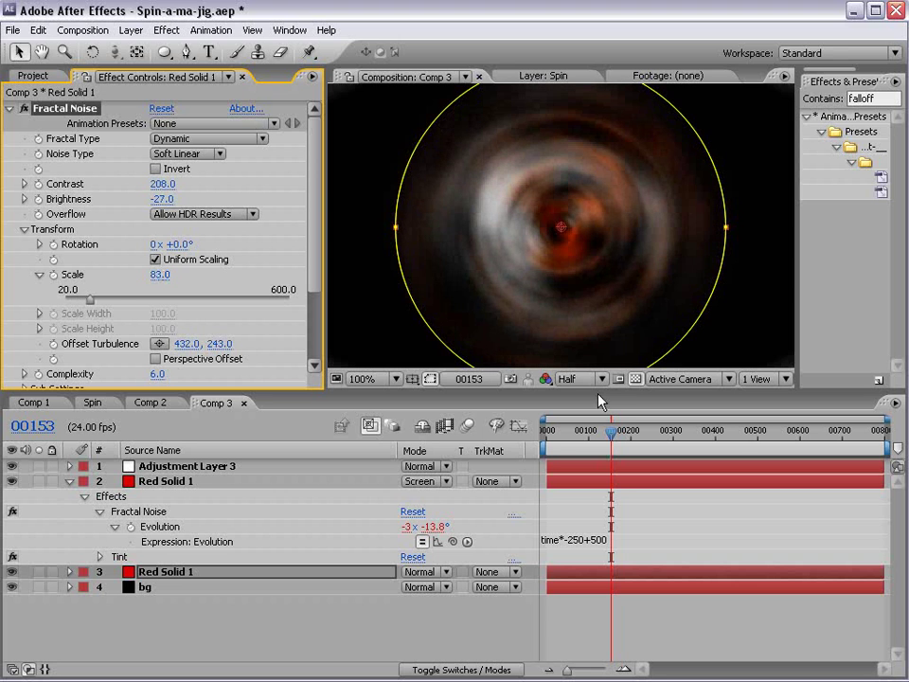
- End the work area at frame 00160 and preview the animation
{"action": "mouse_move", "coordinate": [608, 433]}
{"action": "left_mouse_down"}
{"action": "mouse_move", "coordinate": [561, 437]}
{"action": "mouse_move", "coordinate": [613, 434]}
{"action": "left_mouse_up"}
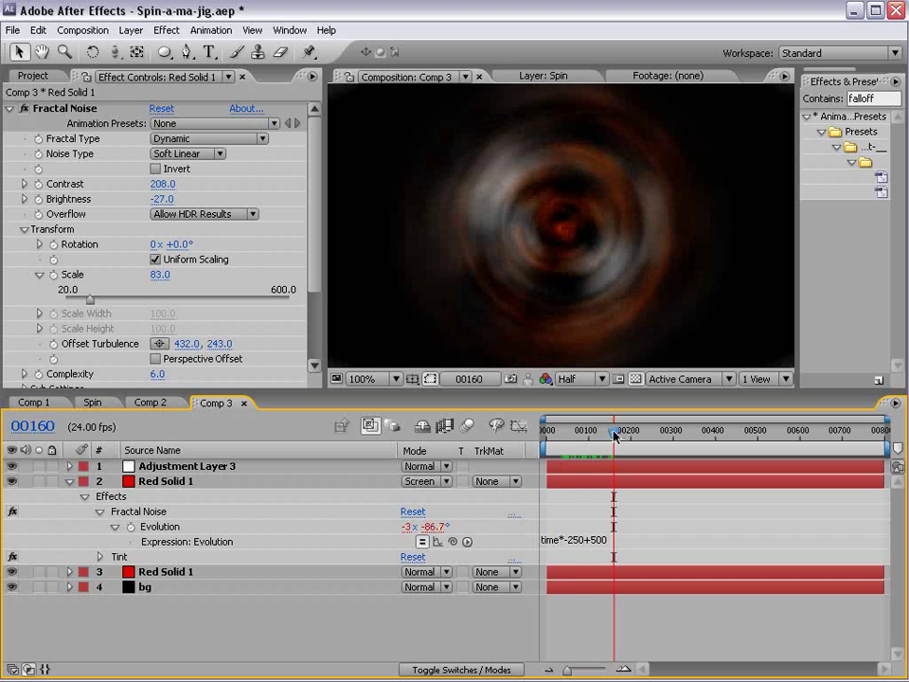
{"action": "key", "text": "n"}
{"action": "key", "text": "KP_0"}
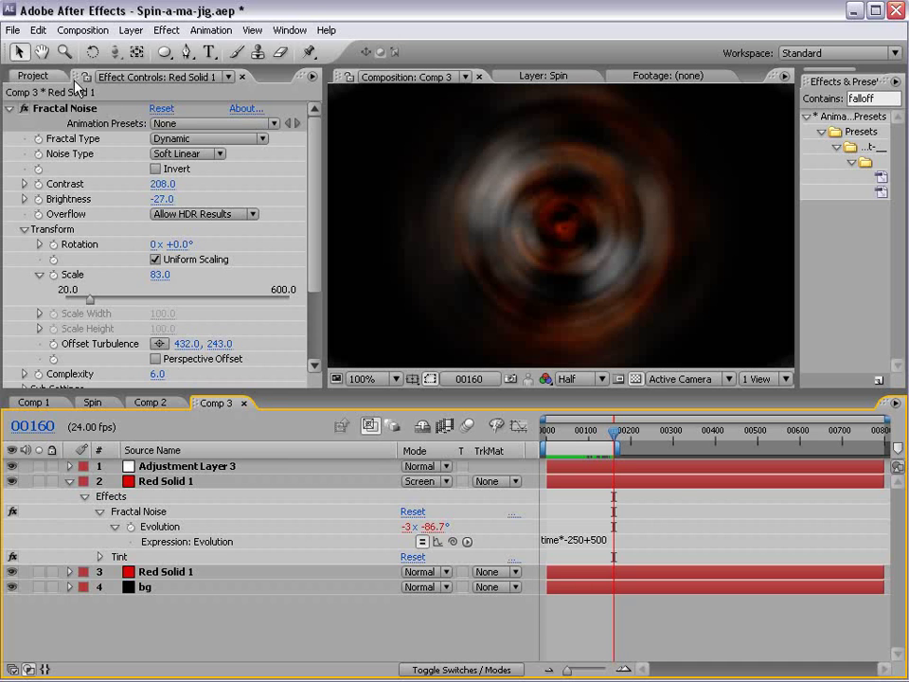
- Rename Comp 3 to 'Spin Thing ORB' and nest it in a new comp, Spin Thing ORB 2
{"action": "left_click", "coordinate": [33, 77]}
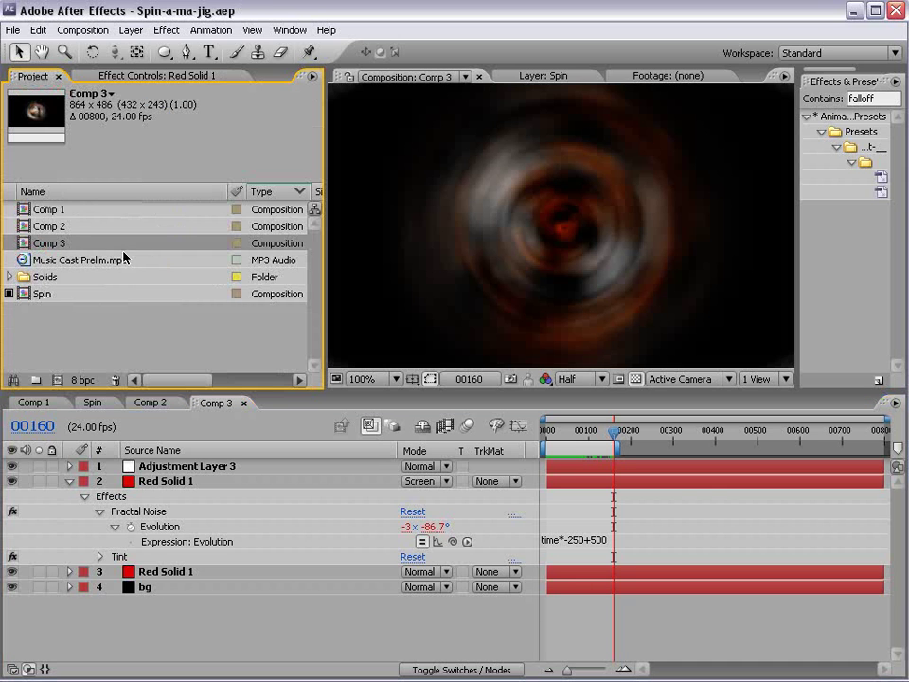
{"action": "key", "text": "Return"}
{"action": "type", "text": "Spin Thing ORB"}
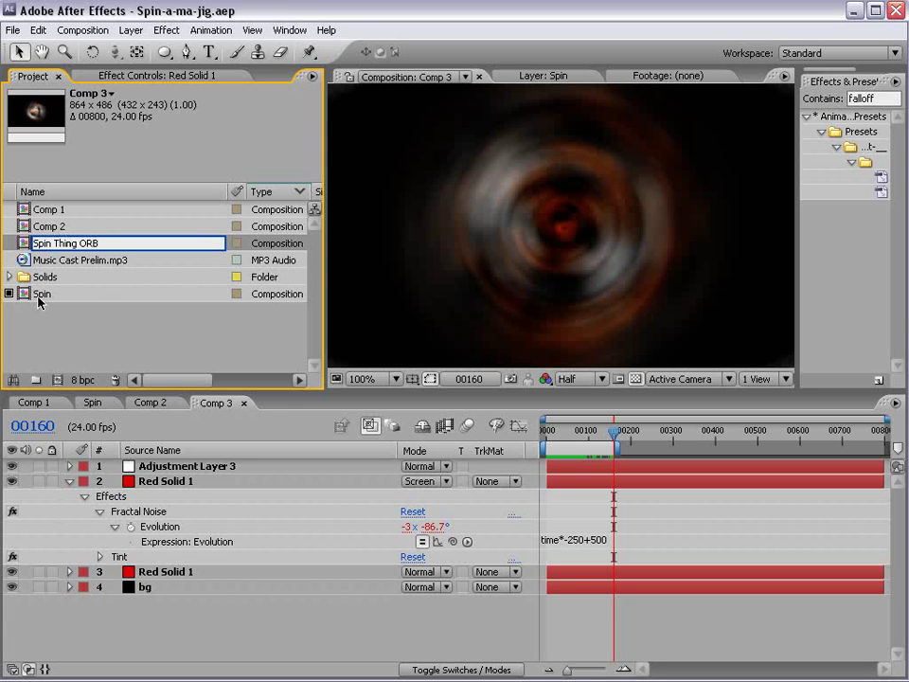
{"action": "left_click", "coordinate": [96, 351]}
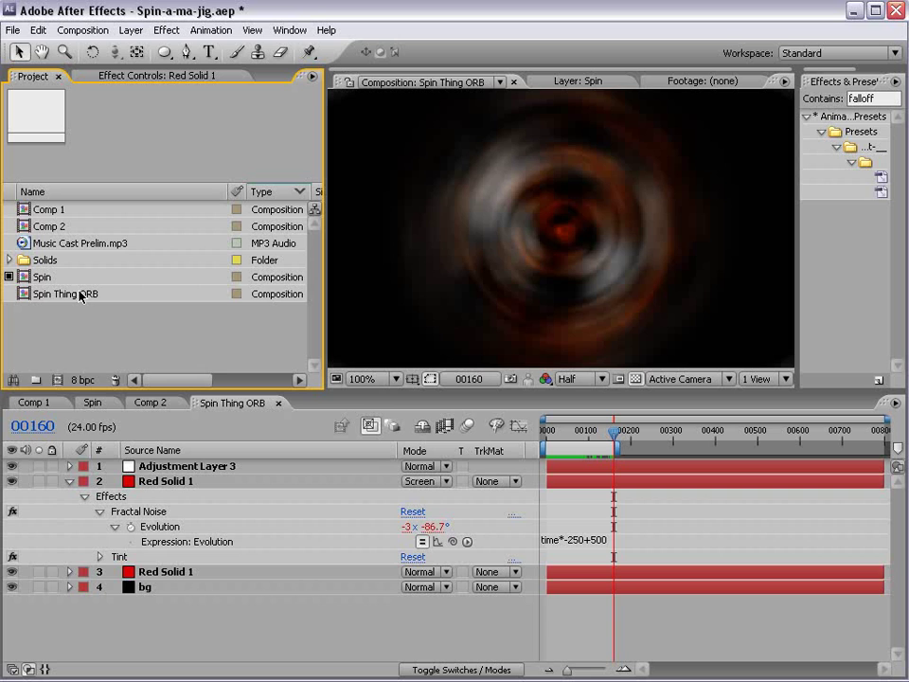
{"action": "left_click_drag", "start_coordinate": [82, 293], "coordinate": [58, 382]}
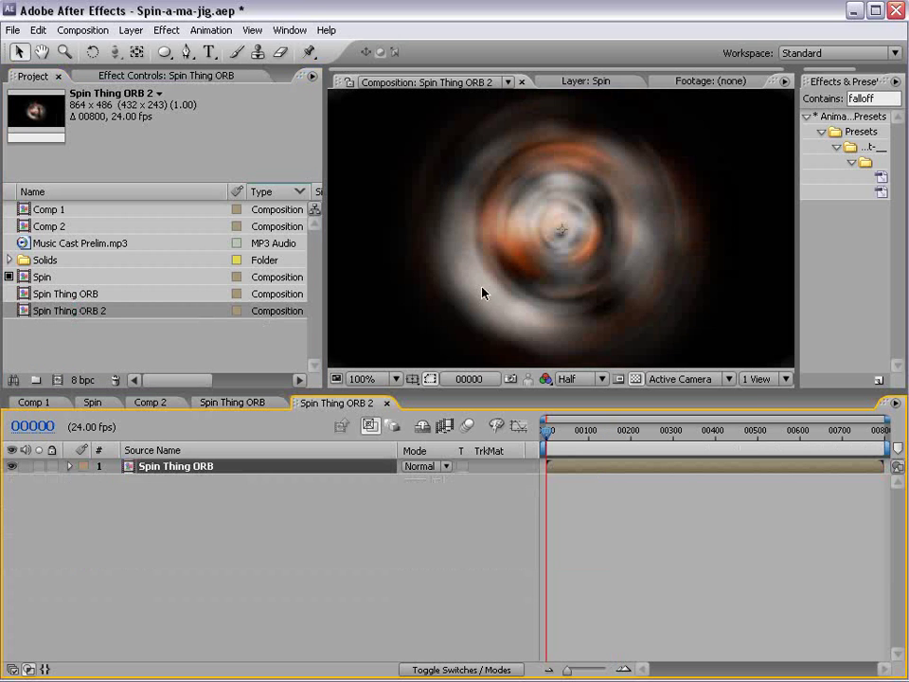
{"action": "key", "text": "comma"}
{"action": "key", "text": "comma"}
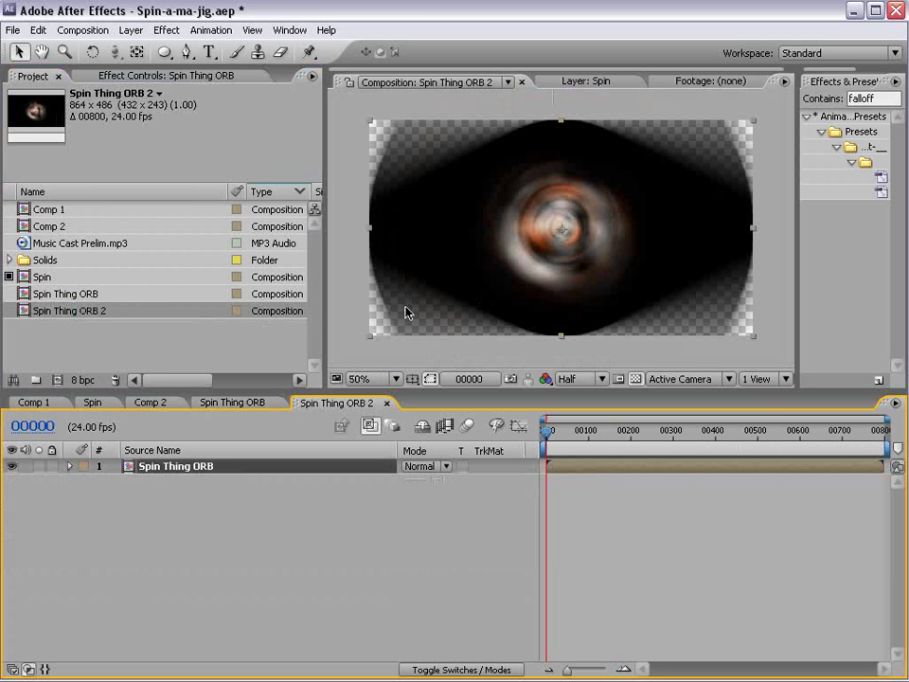
- Create a black solid and place it beneath the Spin Thing ORB layer
{"action": "left_click", "coordinate": [131, 29]}
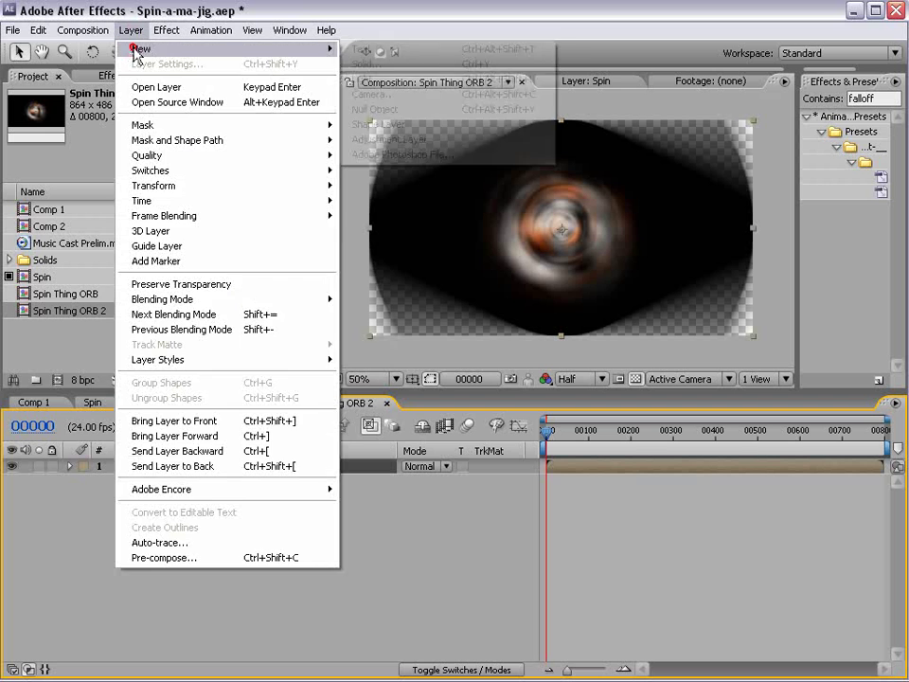
{"action": "mouse_move", "coordinate": [151, 48]}
{"action": "key", "text": "Return"}
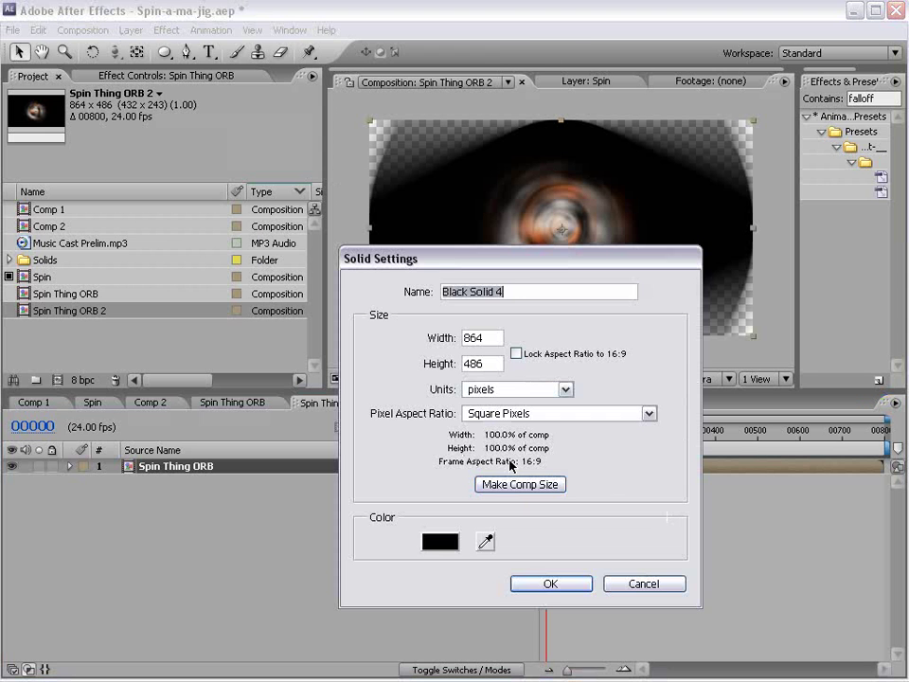
{"action": "left_click", "coordinate": [545, 585]}
{"action": "left_click_drag", "start_coordinate": [194, 479], "coordinate": [193, 511]}
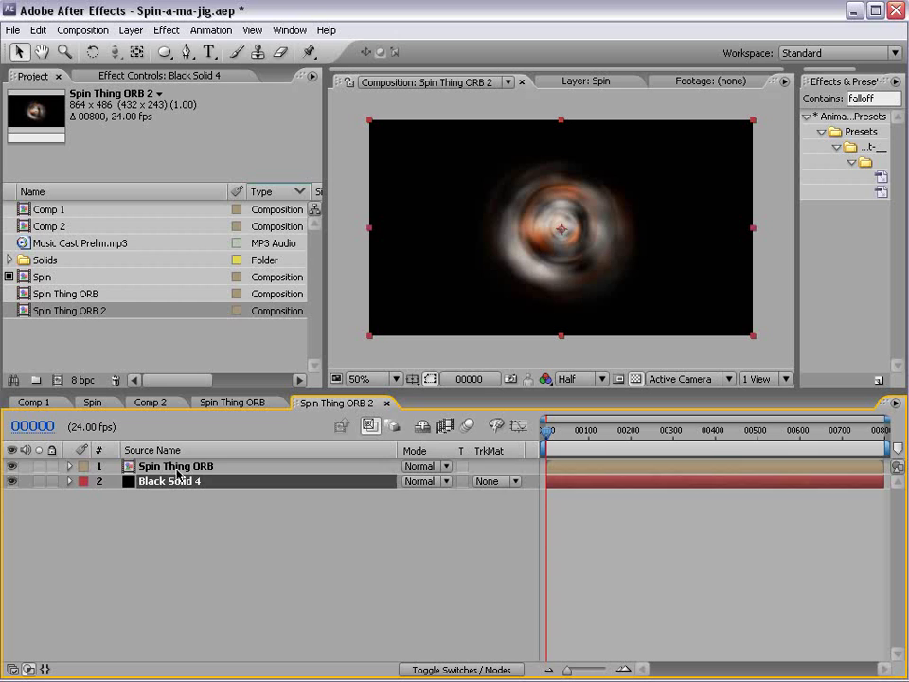
- Set the Spin Thing ORB layer's blending mode to Screen and make it 3D
{"action": "left_click", "coordinate": [178, 465]}
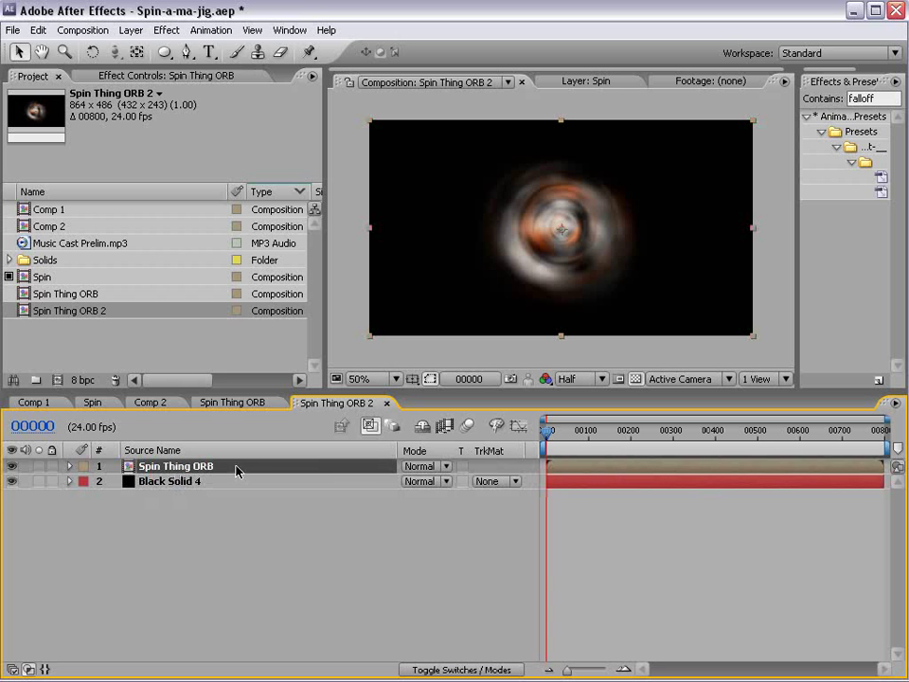
{"action": "left_click", "coordinate": [427, 468]}
{"action": "left_click", "coordinate": [438, 649]}
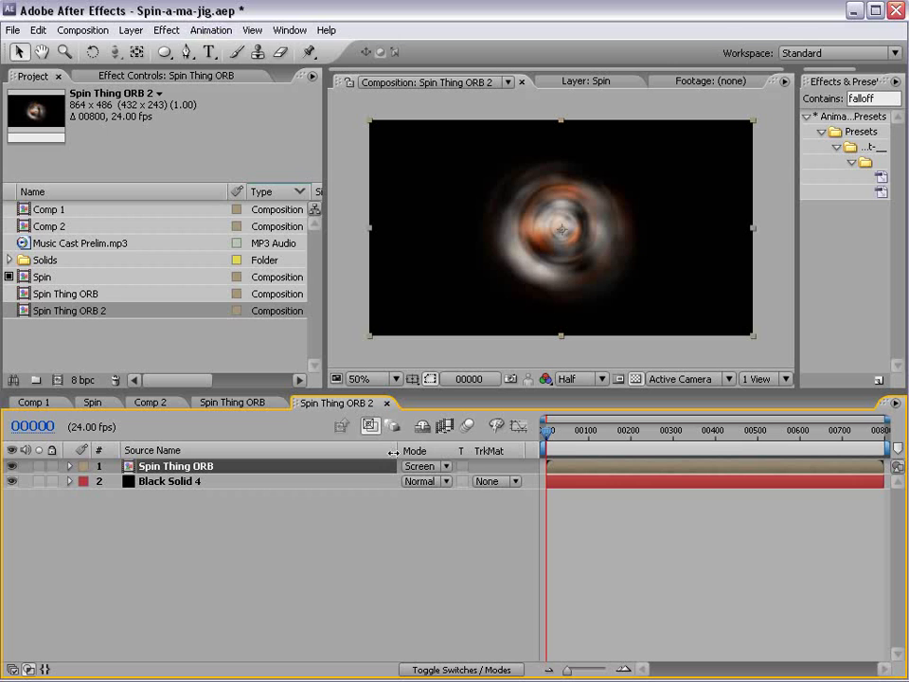
{"action": "key", "text": "F4"}
{"action": "left_click", "coordinate": [500, 465]}
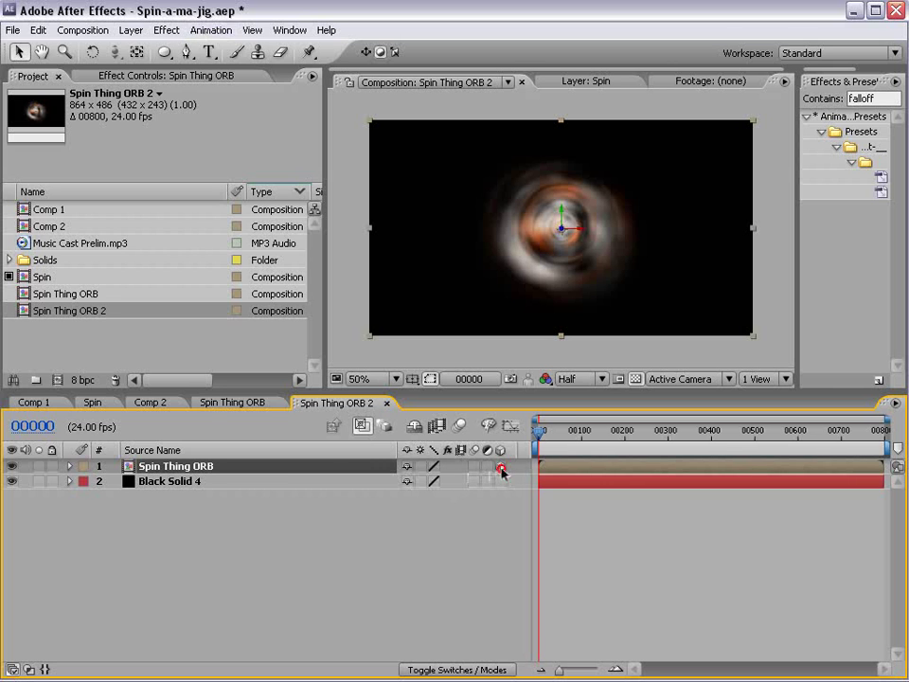
- Type a 'VIDEO COPILOT' title at the comp centre, scale it up, and make it 3D
{"action": "left_click", "coordinate": [209, 53]}
{"action": "left_click", "coordinate": [476, 229]}
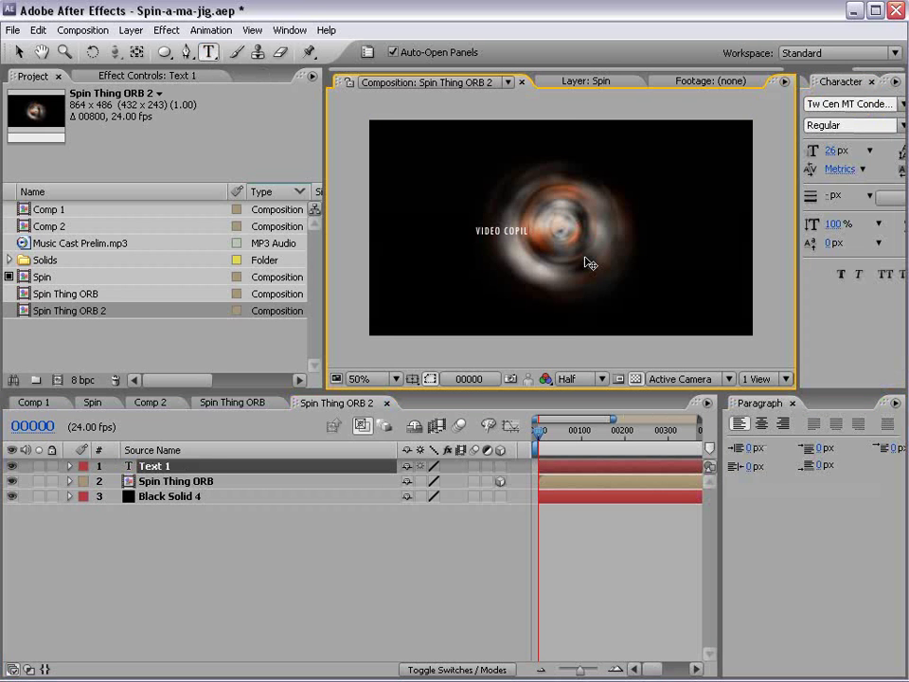
{"action": "left_click", "coordinate": [18, 52]}
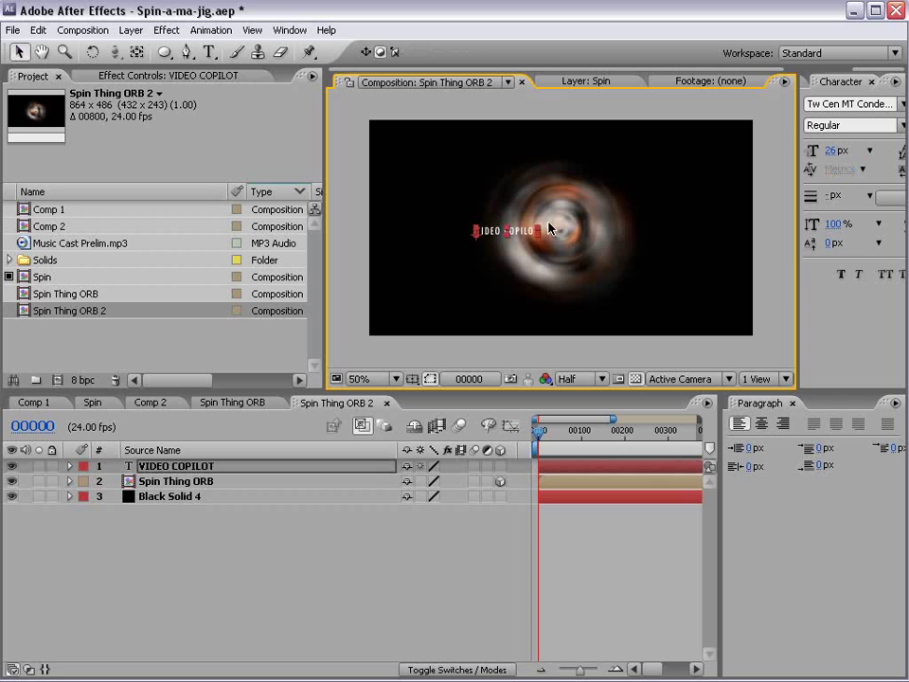
{"action": "left_click_drag", "start_coordinate": [548, 228], "coordinate": [585, 241]}
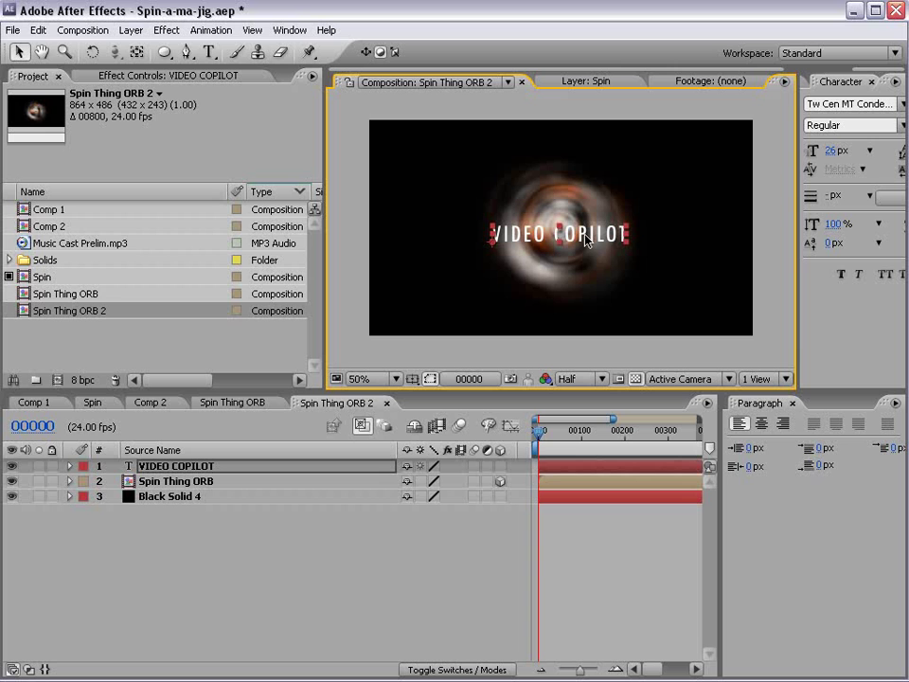
{"action": "left_click", "coordinate": [499, 466]}
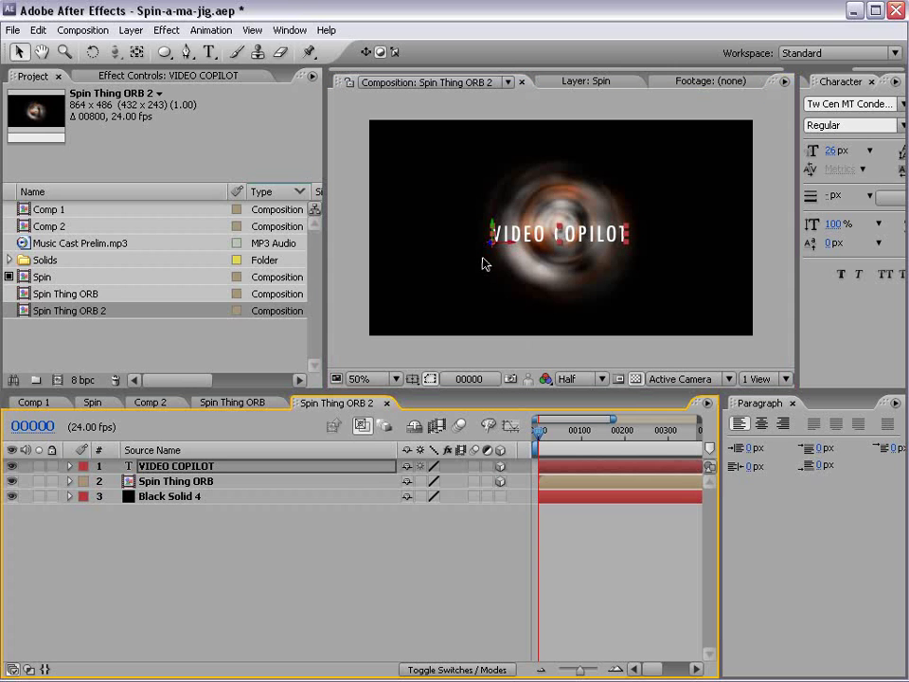
{"action": "left_click", "coordinate": [515, 277]}
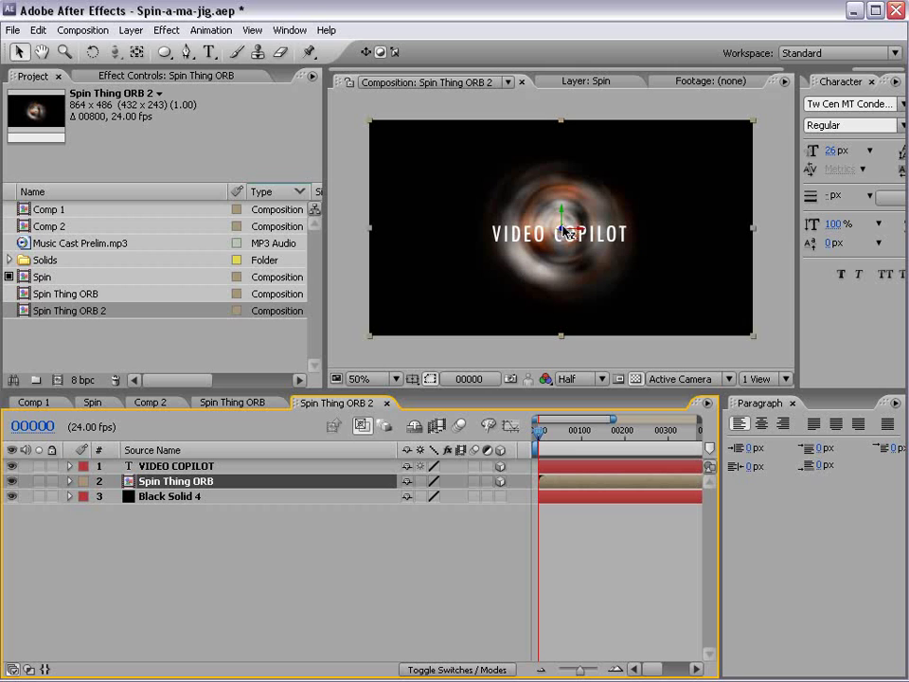
- Move the orb above the title, then duplicate it and enlarge and tilt the copy
{"action": "left_click_drag", "start_coordinate": [565, 231], "coordinate": [578, 146]}
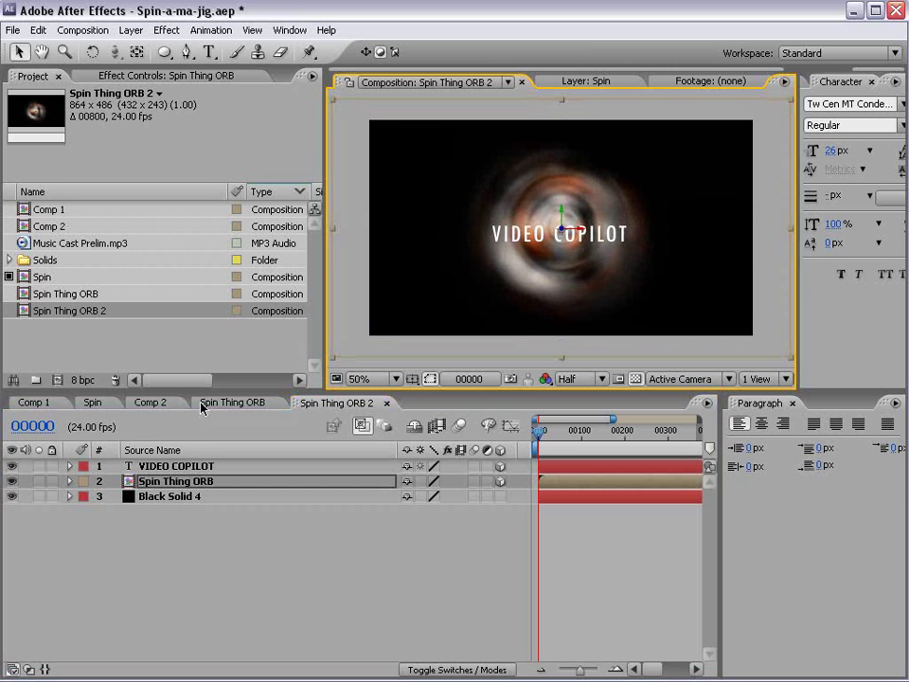
{"action": "left_click_drag", "start_coordinate": [182, 484], "coordinate": [175, 461]}
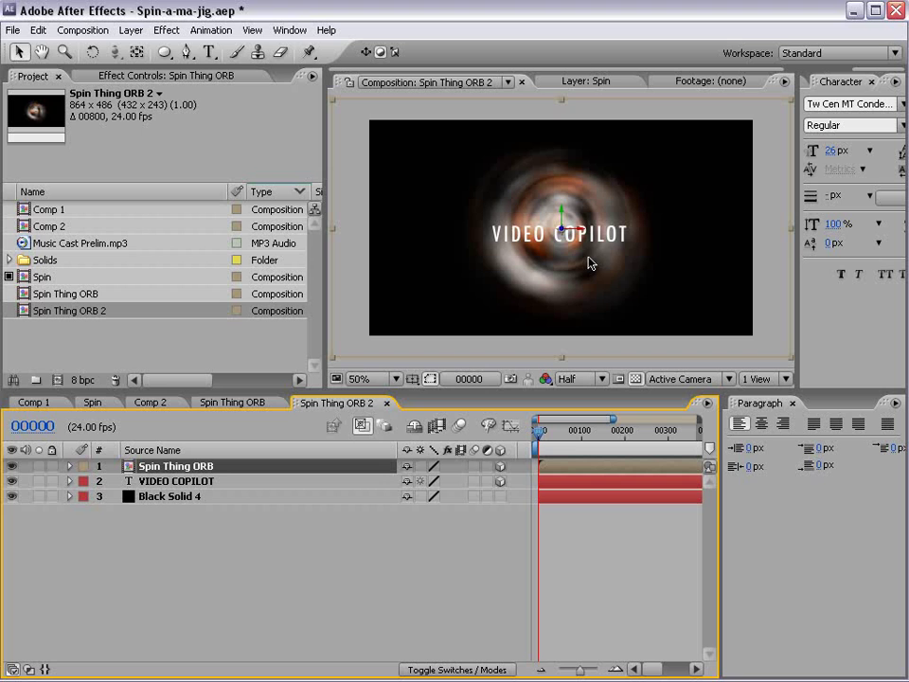
{"action": "key", "text": "ctrl+d"}
{"action": "left_click_drag", "start_coordinate": [577, 204], "coordinate": [652, 76]}
{"action": "key", "text": "w"}
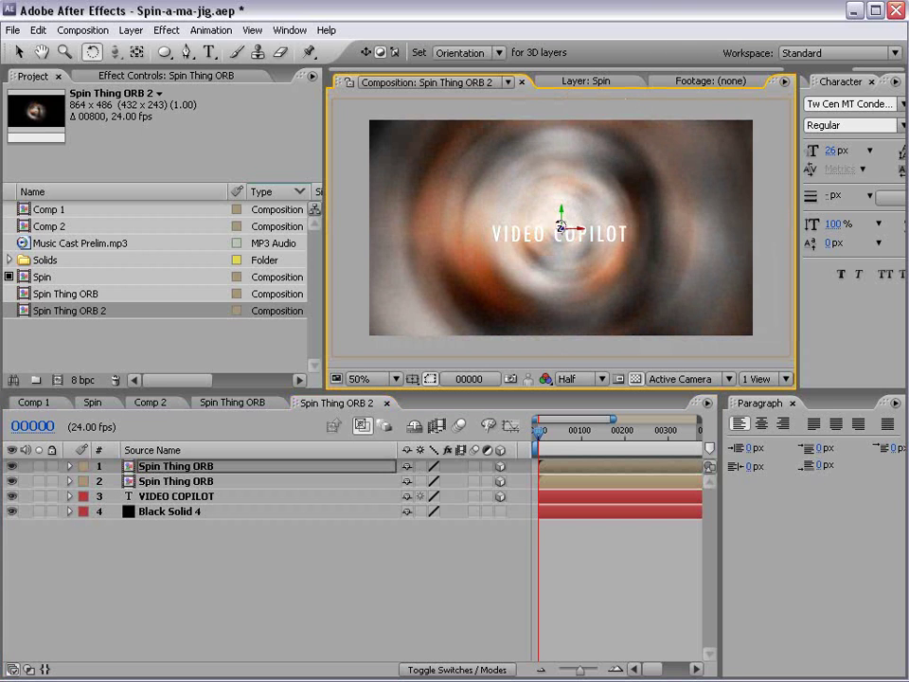
{"action": "left_click_drag", "start_coordinate": [561, 216], "coordinate": [507, 41]}
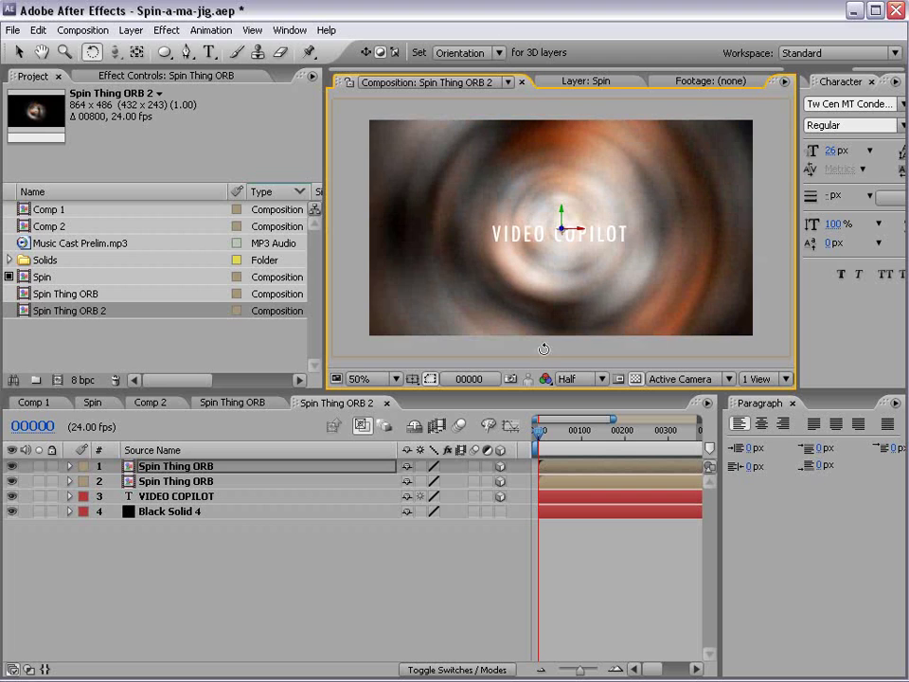
- Duplicate the orb a third time and check the top layer's Scale is 100%
{"action": "left_click", "coordinate": [616, 467]}
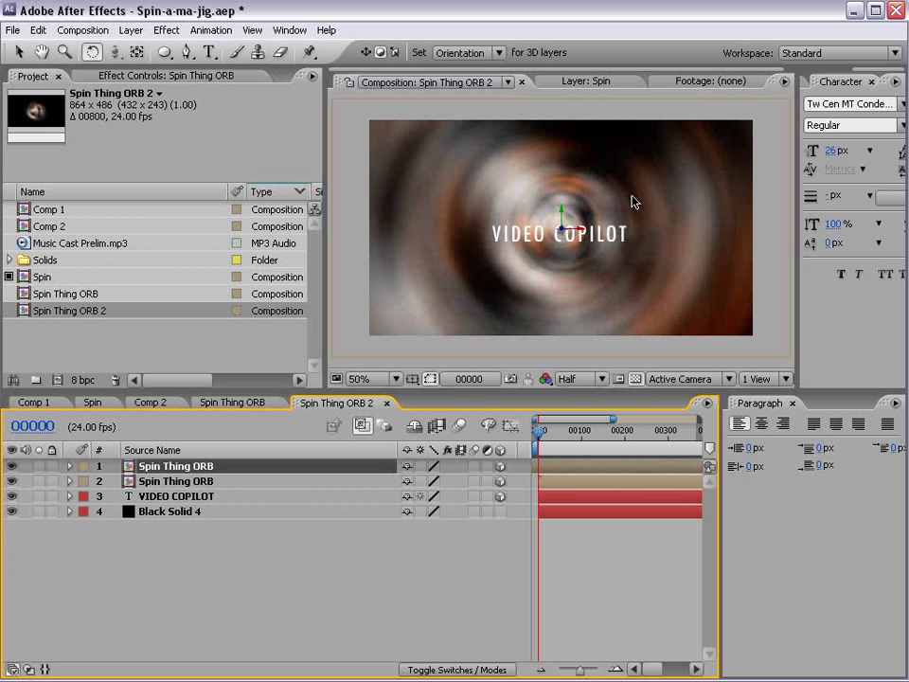
{"action": "key", "text": "ctrl+d"}
{"action": "key", "text": "v"}
{"action": "left_click", "coordinate": [536, 157]}
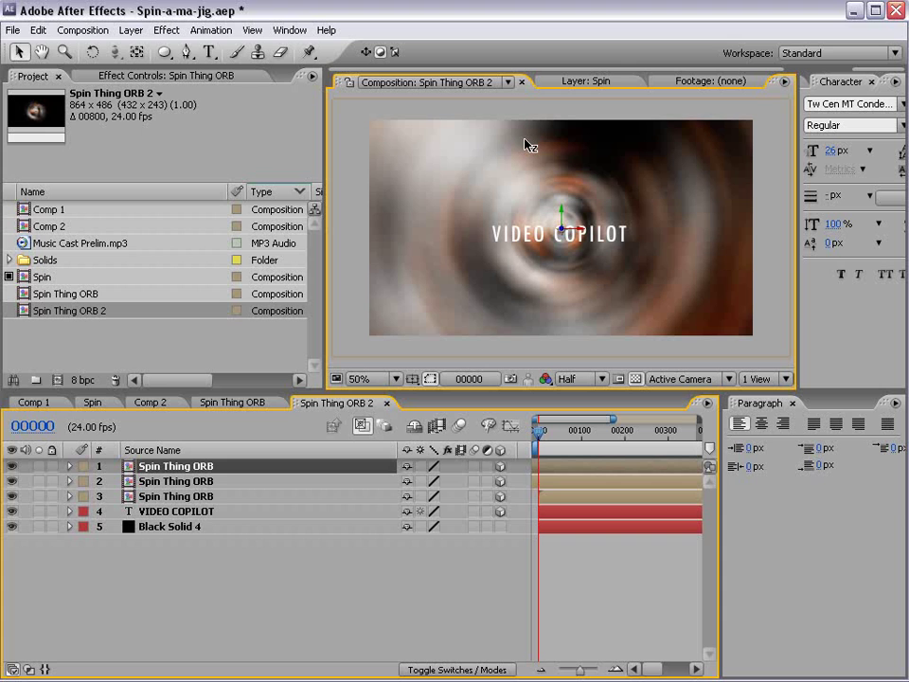
{"action": "key", "text": "s"}
{"action": "left_click", "coordinate": [578, 464]}
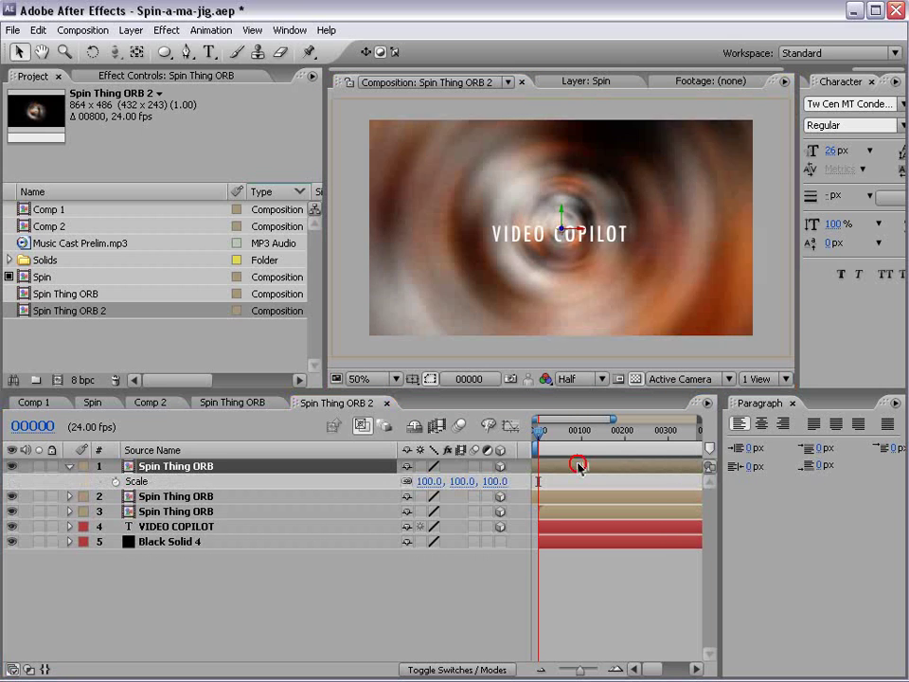
- Add a 20mm camera with Enable Depth of Field turned on
{"action": "left_click", "coordinate": [131, 29]}
{"action": "mouse_move", "coordinate": [142, 48]}
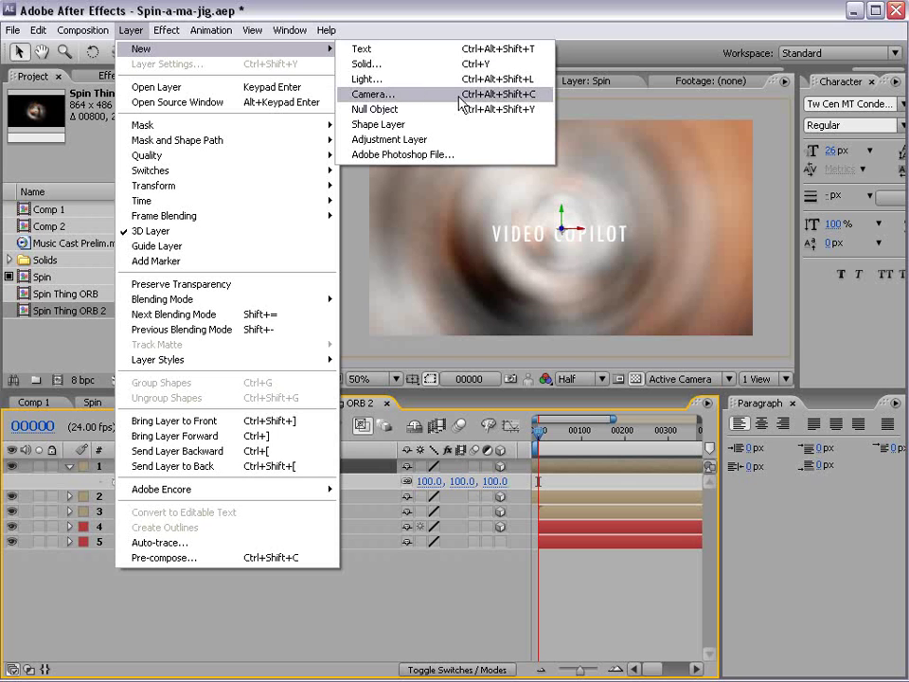
{"action": "left_click", "coordinate": [463, 97]}
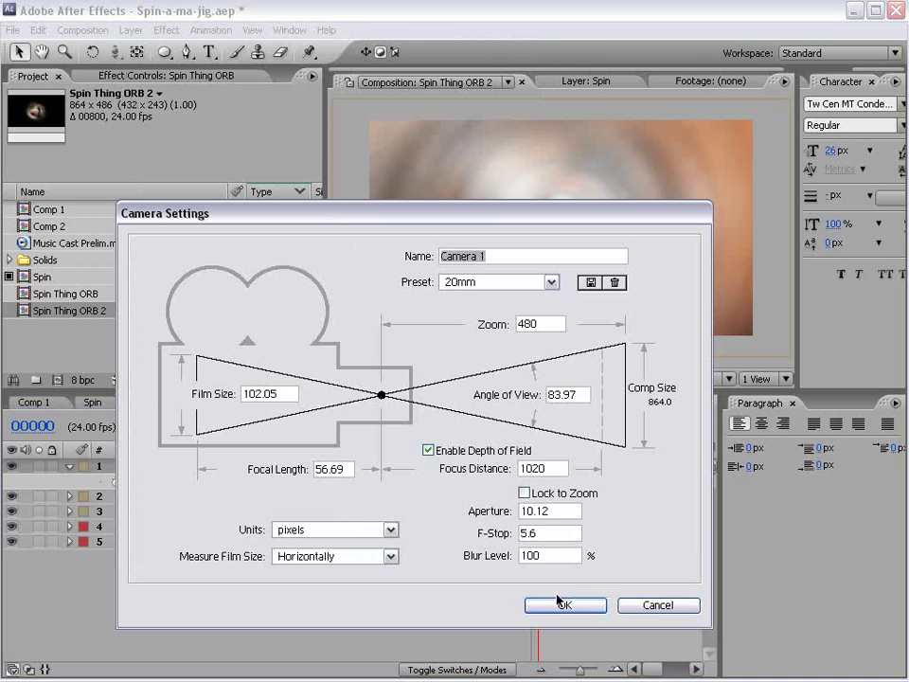
{"action": "left_click", "coordinate": [564, 606]}
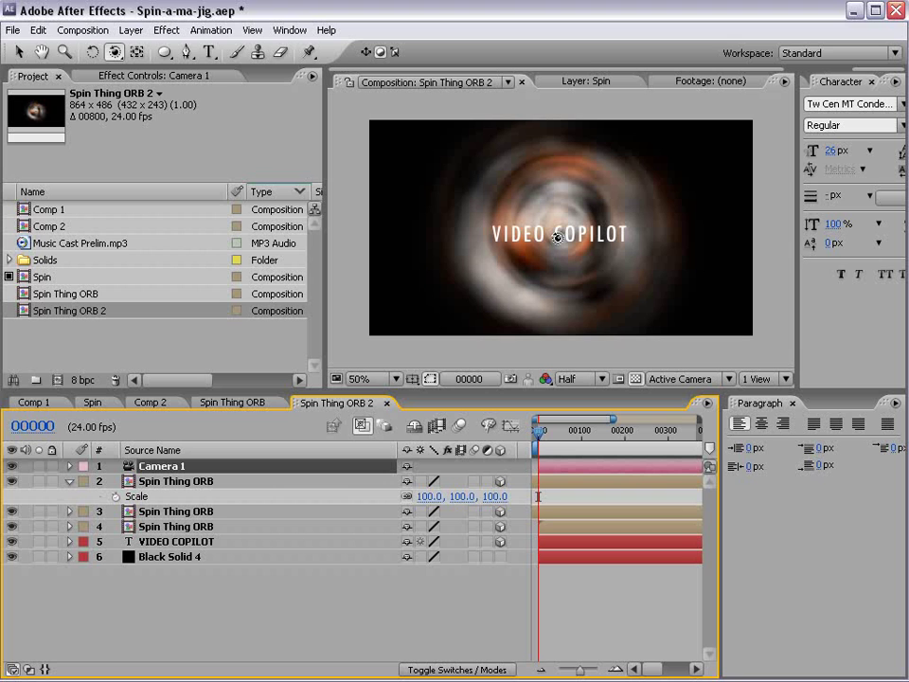
- Move the right-hand orb up beside the middle orb
{"action": "left_click_drag", "start_coordinate": [556, 238], "coordinate": [582, 340]}
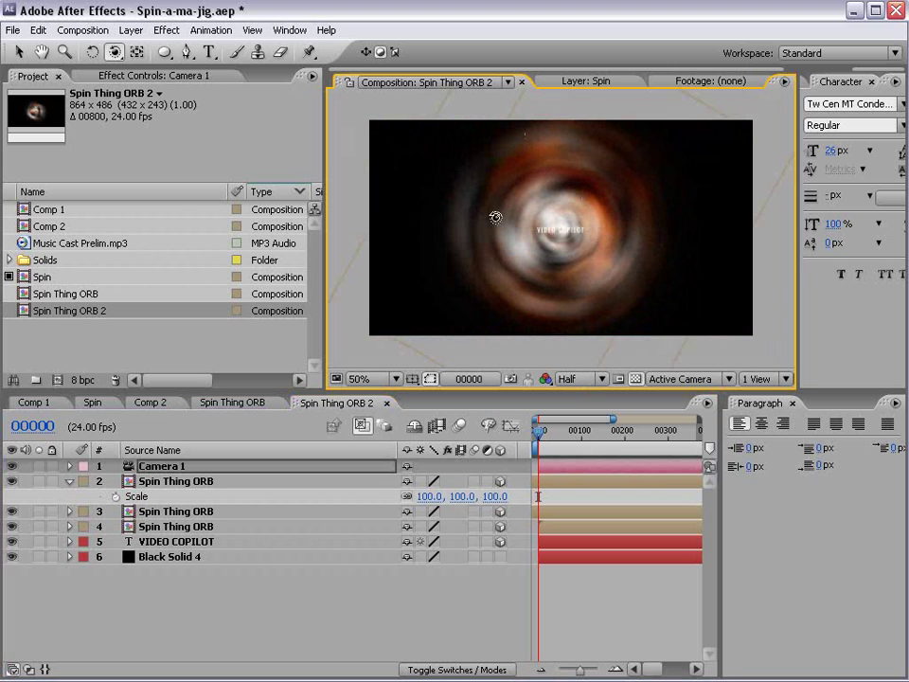
{"action": "mouse_move", "coordinate": [494, 217]}
{"action": "left_mouse_down"}
{"action": "mouse_move", "coordinate": [588, 183]}
{"action": "mouse_move", "coordinate": [560, 247]}
{"action": "mouse_move", "coordinate": [525, 213]}
{"action": "mouse_move", "coordinate": [493, 209]}
{"action": "left_mouse_up"}
{"action": "key", "text": "v"}
{"action": "left_click", "coordinate": [509, 248]}
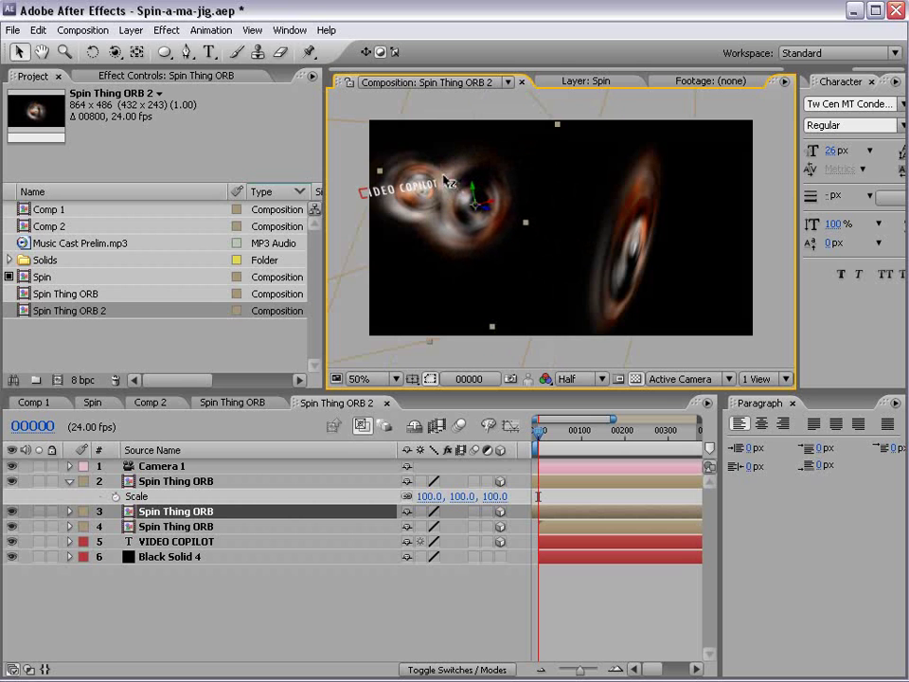
{"action": "left_click", "coordinate": [616, 245]}
{"action": "left_click_drag", "start_coordinate": [656, 260], "coordinate": [560, 234]}
- Reset the camera's transform and dolly it back from the orbs
{"action": "right_click", "coordinate": [166, 465]}
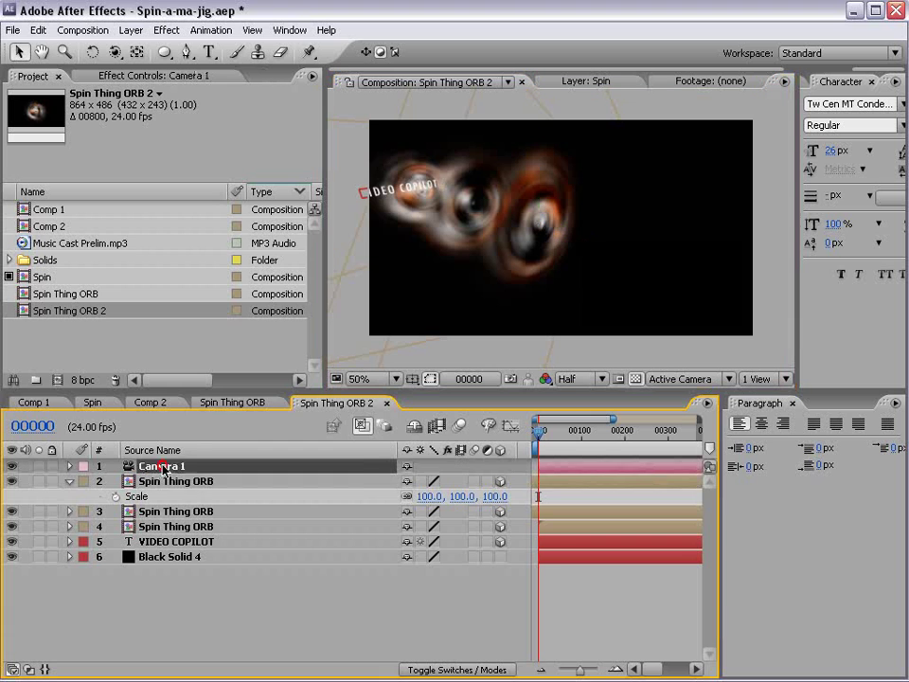
{"action": "mouse_move", "coordinate": [231, 535]}
{"action": "left_click", "coordinate": [392, 536]}
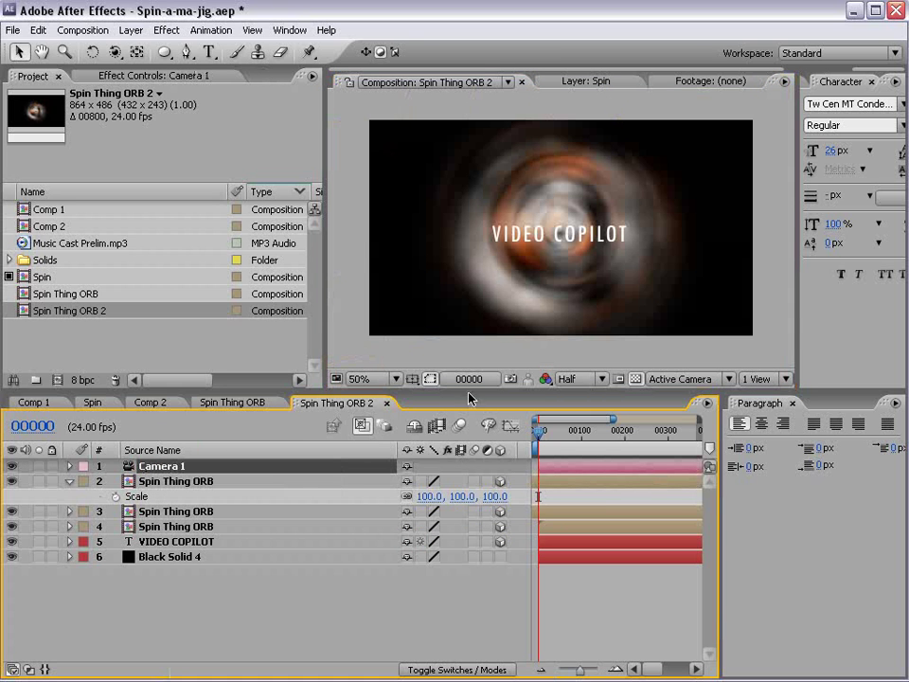
{"action": "left_click_drag", "start_coordinate": [571, 240], "coordinate": [579, 390]}
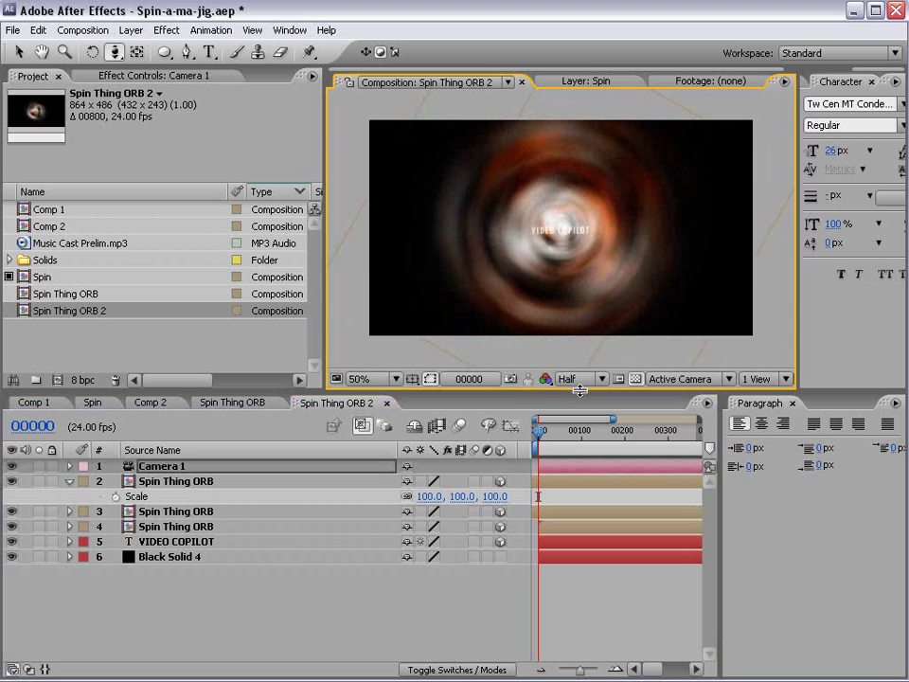
- Keyframe Camera 1's Position and Point of Interest at frame 0, then push it toward the title around frame 105
{"action": "left_click", "coordinate": [186, 468]}
{"action": "key", "text": "p"}
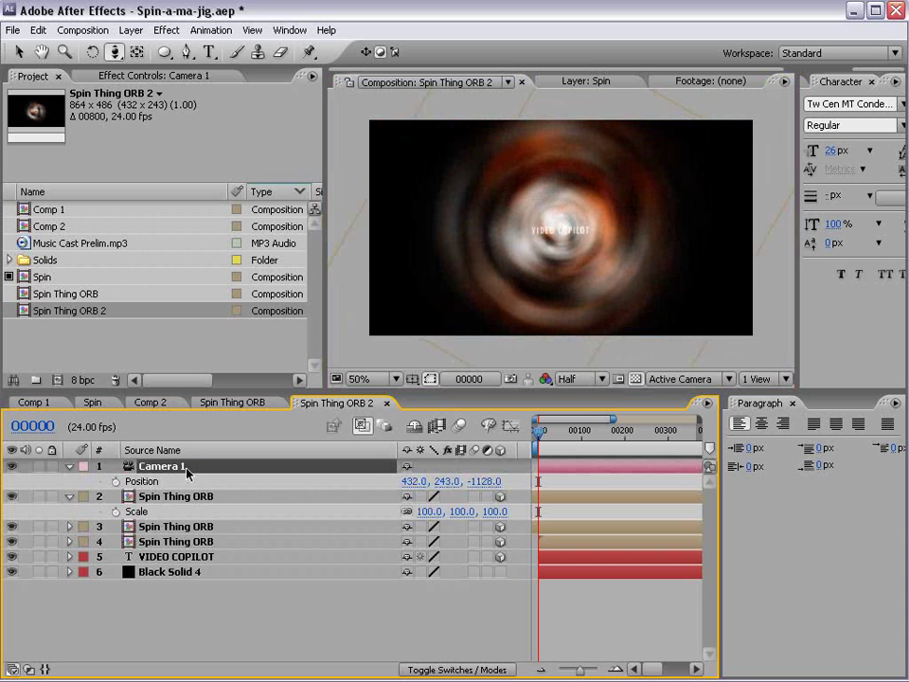
{"action": "key", "text": "shift+a"}
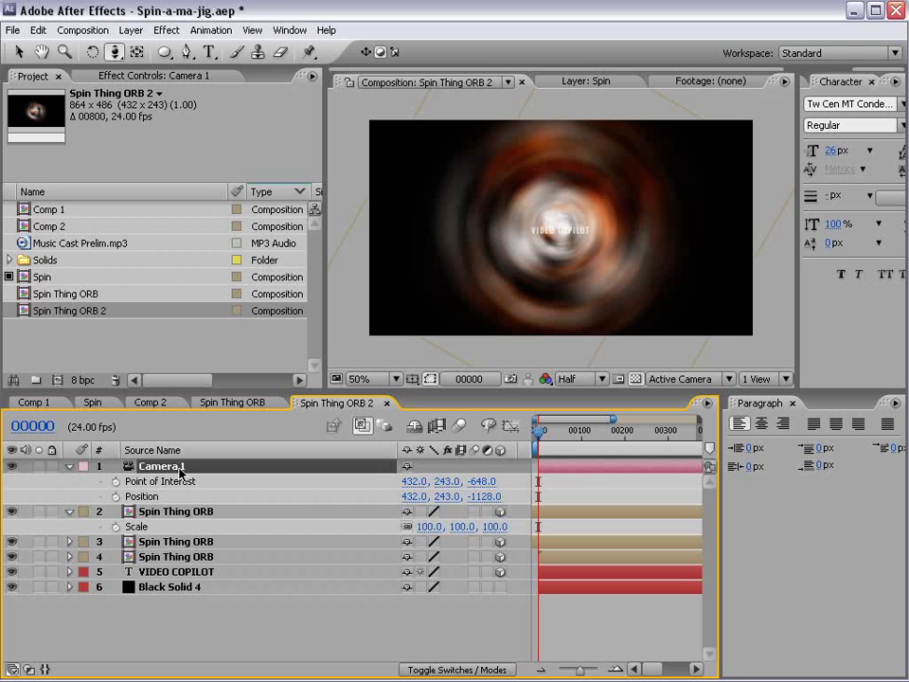
{"action": "left_click", "coordinate": [114, 494]}
{"action": "left_click_drag", "start_coordinate": [545, 447], "coordinate": [567, 443]}
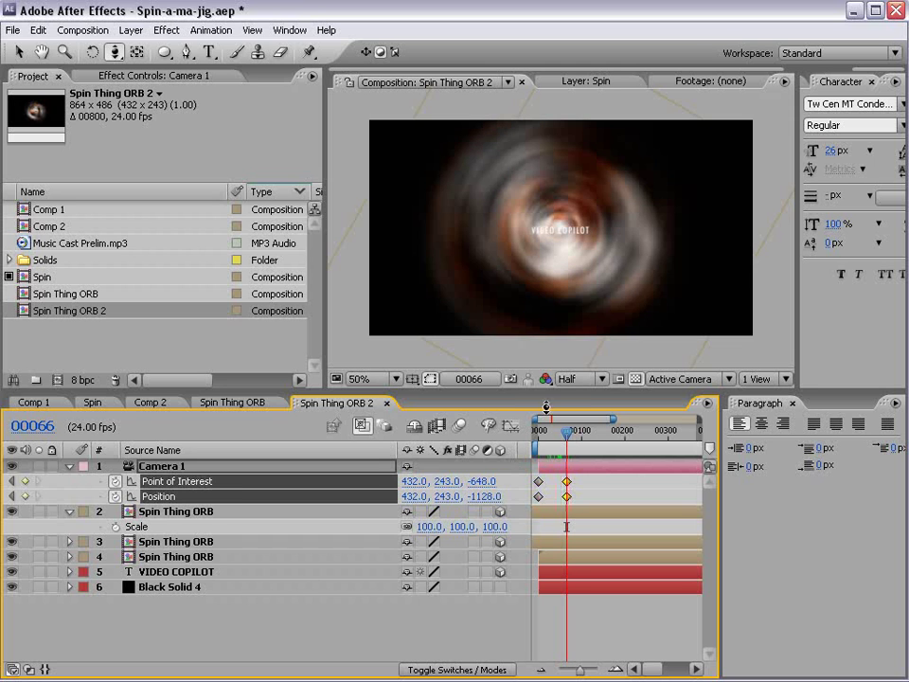
{"action": "left_click_drag", "start_coordinate": [562, 273], "coordinate": [583, 190]}
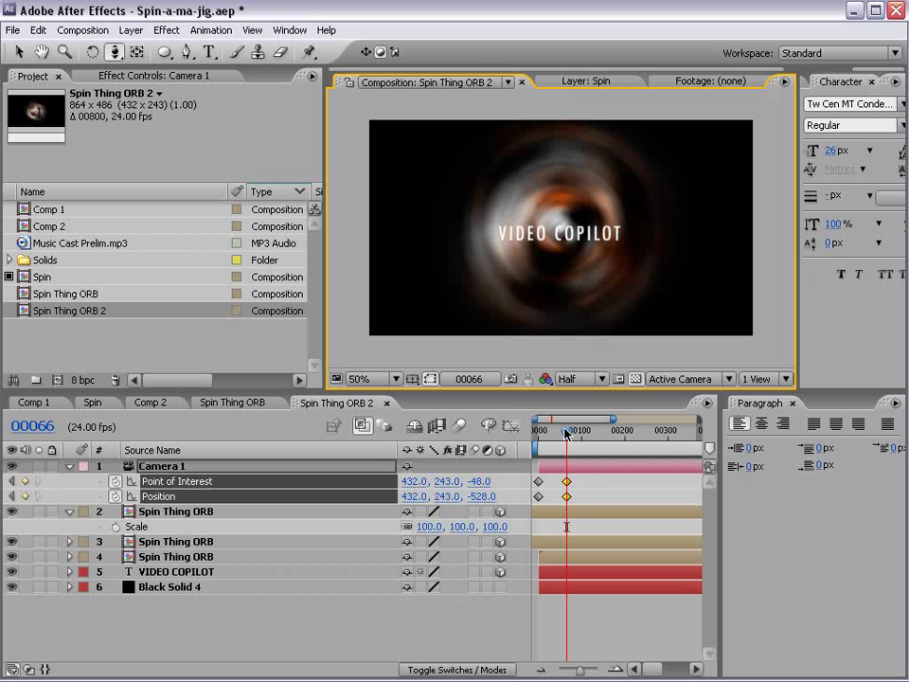
{"action": "left_click_drag", "start_coordinate": [565, 432], "coordinate": [582, 432]}
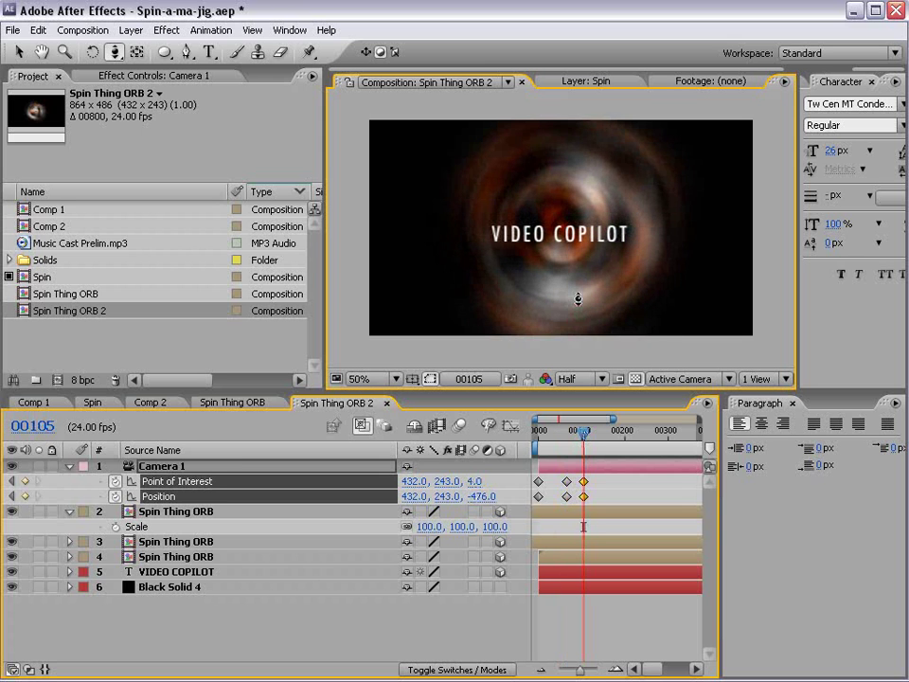
{"action": "left_click_drag", "start_coordinate": [578, 299], "coordinate": [581, 303]}
- Review the push-in at frame 49 and select the camera's middle keyframes
{"action": "left_click_drag", "start_coordinate": [586, 432], "coordinate": [538, 433]}
{"action": "left_click_drag", "start_coordinate": [597, 480], "coordinate": [571, 500]}
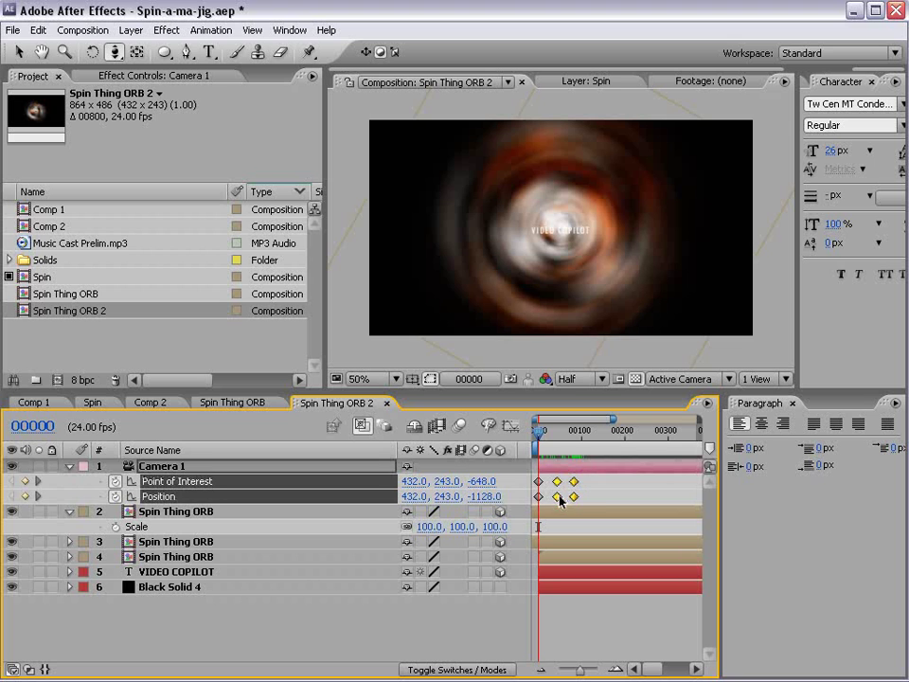
{"action": "left_click_drag", "start_coordinate": [535, 432], "coordinate": [571, 438]}
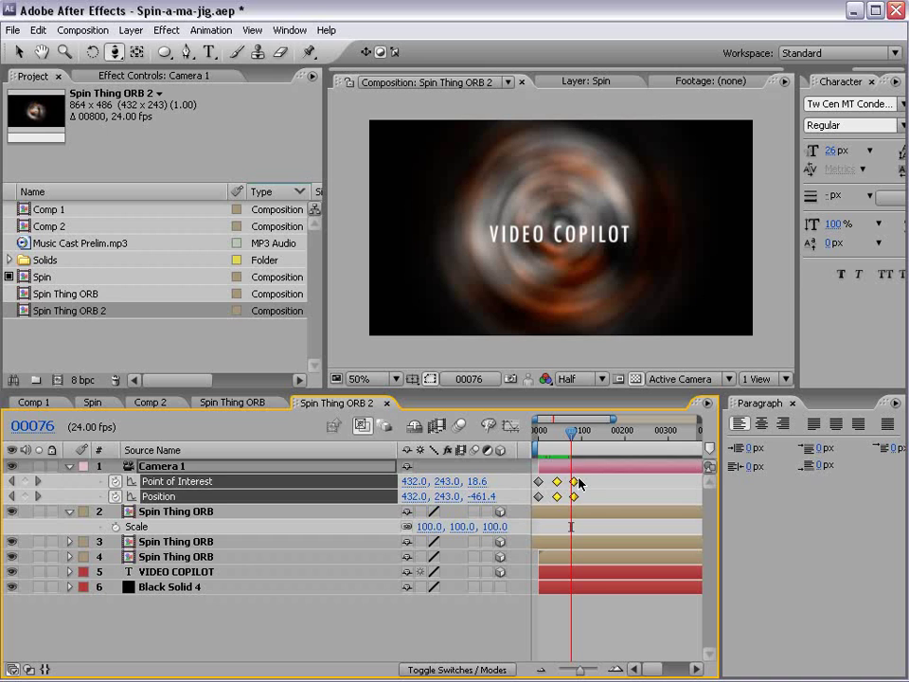
{"action": "left_click", "coordinate": [590, 485]}
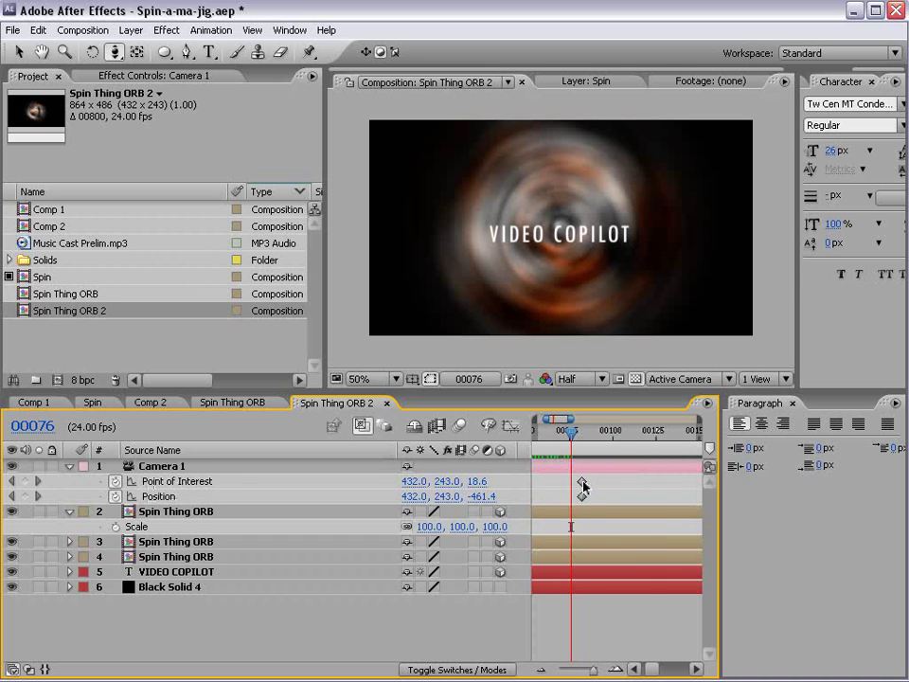
{"action": "scroll", "coordinate": [569, 531], "scroll_direction": "up", "scroll_amount": 4}
{"action": "scroll", "coordinate": [601, 531], "scroll_direction": "down", "scroll_amount": 2}
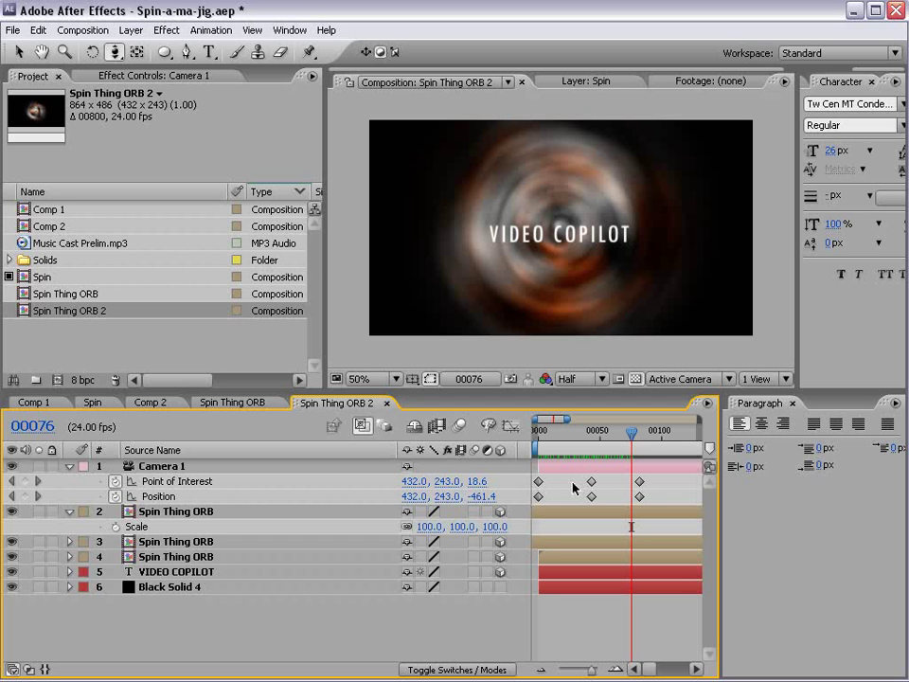
{"action": "left_click_drag", "start_coordinate": [571, 474], "coordinate": [598, 503]}
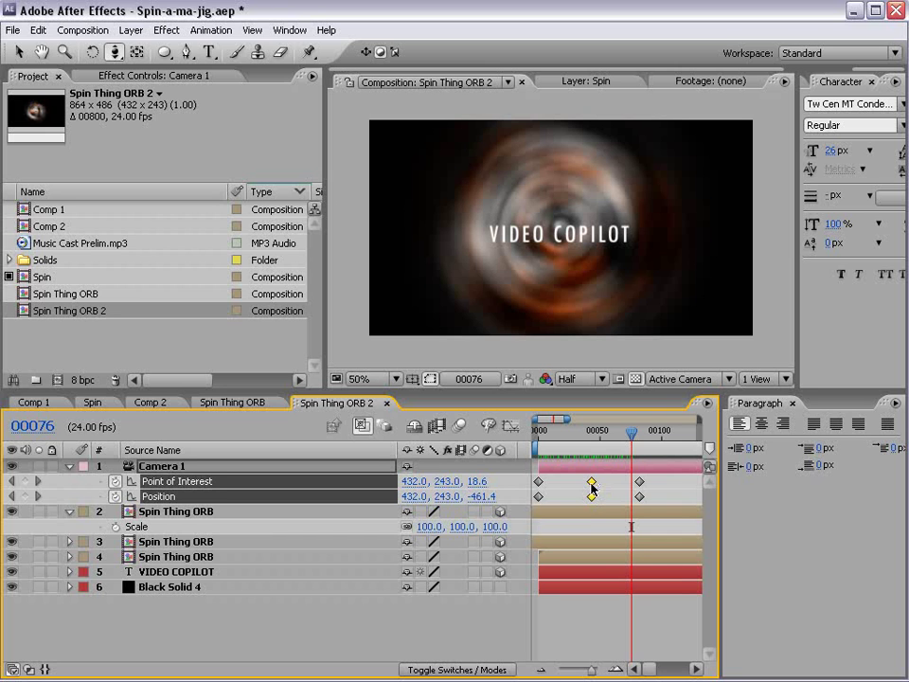
- Enlarge the timeline panel and hide the switches column
{"action": "right_click", "coordinate": [591, 489]}
{"action": "mouse_move", "coordinate": [626, 648]}
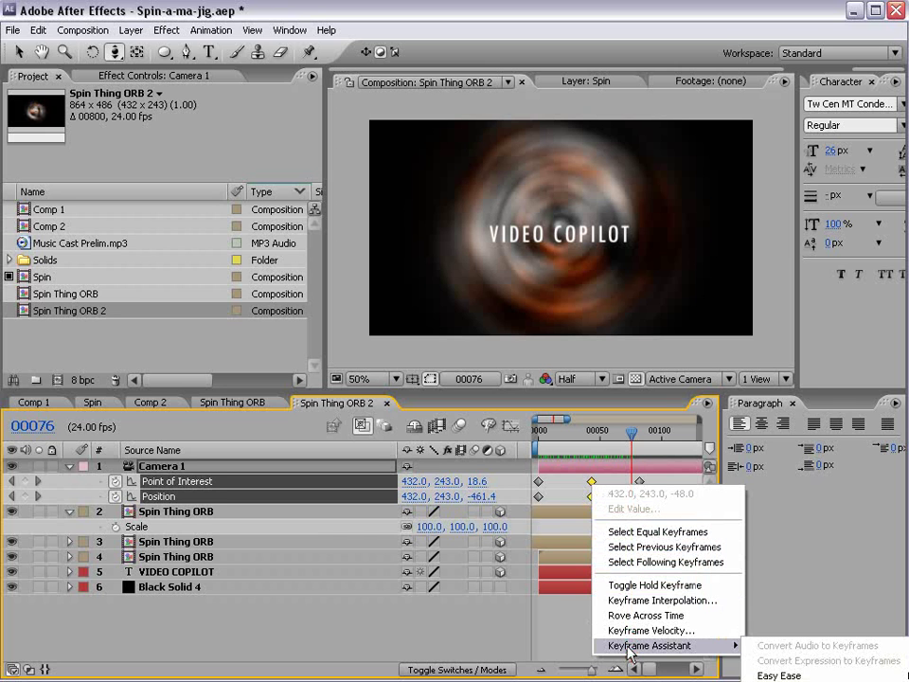
{"action": "left_click", "coordinate": [493, 388]}
{"action": "left_click_drag", "start_coordinate": [493, 387], "coordinate": [467, 219]}
{"action": "right_click", "coordinate": [434, 279]}
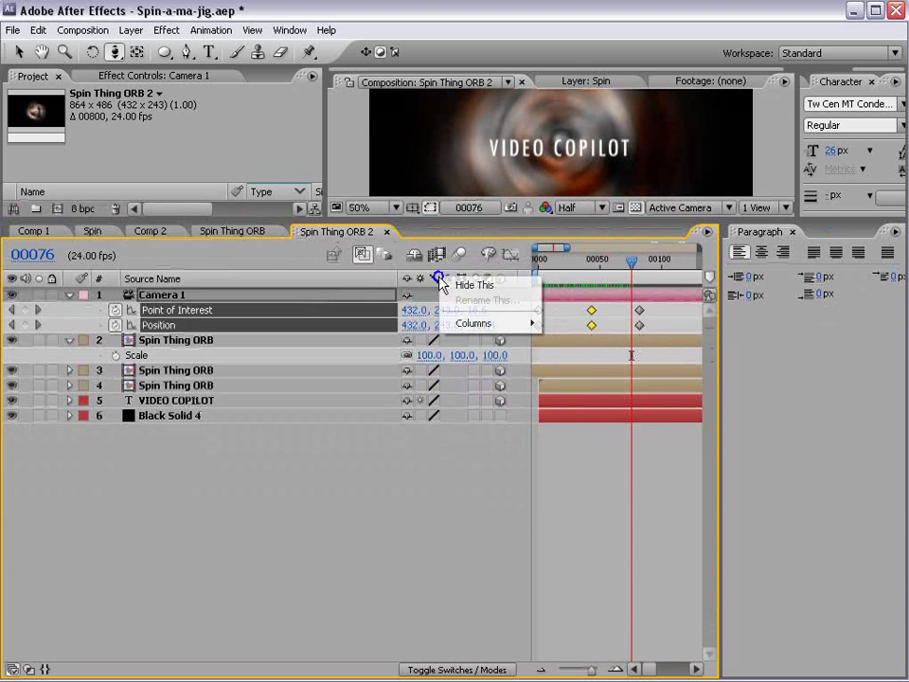
{"action": "left_click", "coordinate": [446, 284]}
- Apply Easy Ease In to Camera 1's middle keyframes and preview the eased push-in
{"action": "right_click", "coordinate": [511, 314]}
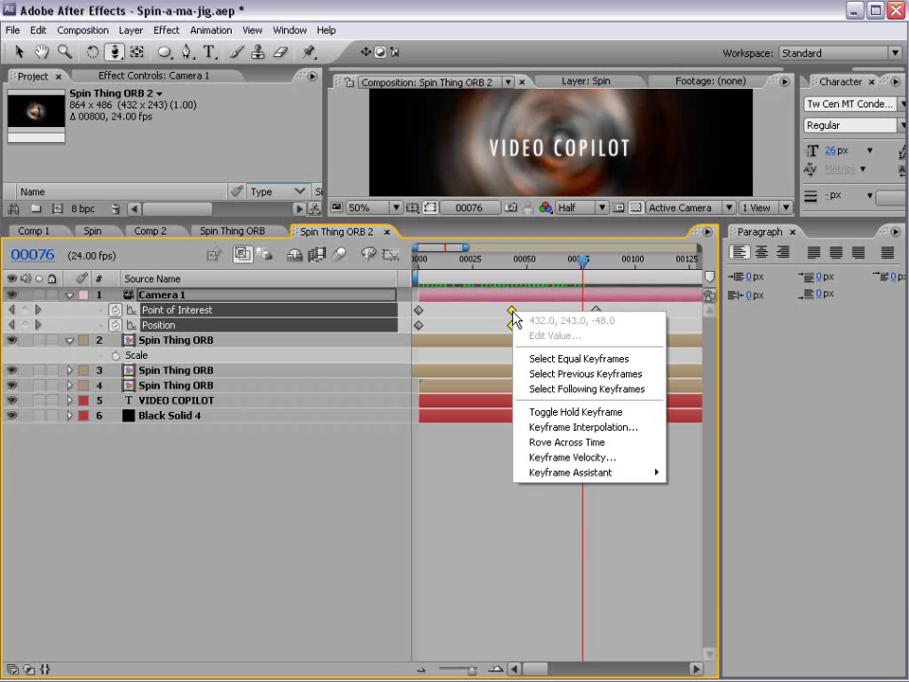
{"action": "mouse_move", "coordinate": [541, 476]}
{"action": "mouse_move", "coordinate": [633, 473]}
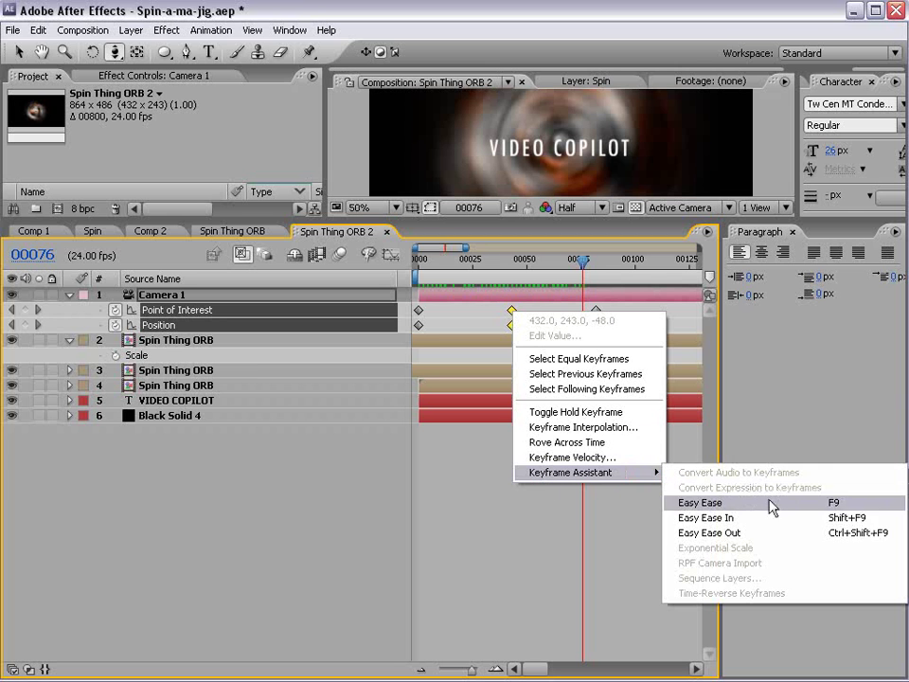
{"action": "left_click", "coordinate": [728, 518]}
{"action": "left_click_drag", "start_coordinate": [432, 272], "coordinate": [580, 261]}
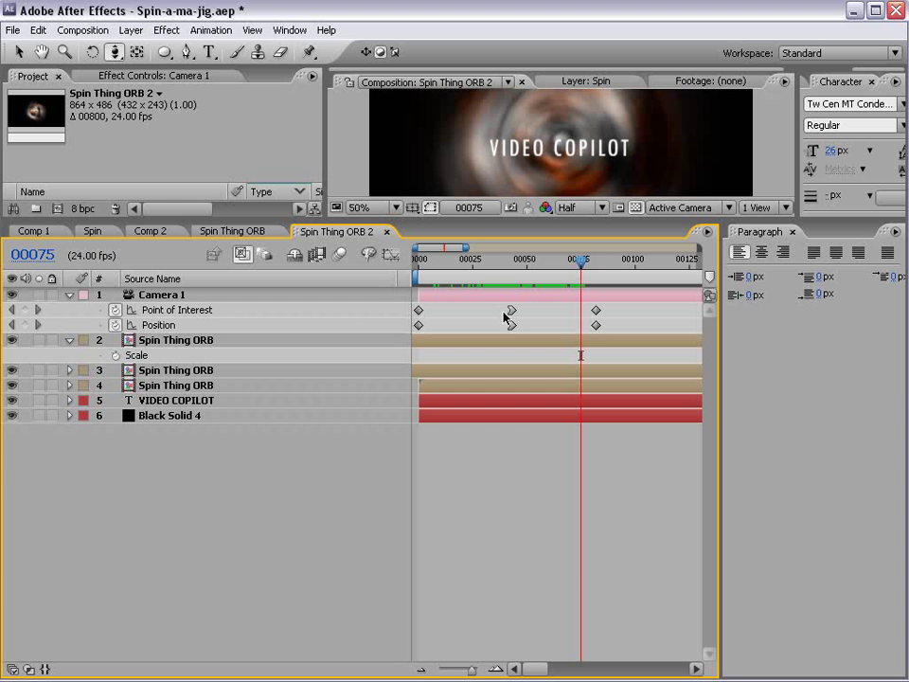
- Show the camera Position speed graph and preview the move from the start
{"action": "left_click", "coordinate": [185, 325]}
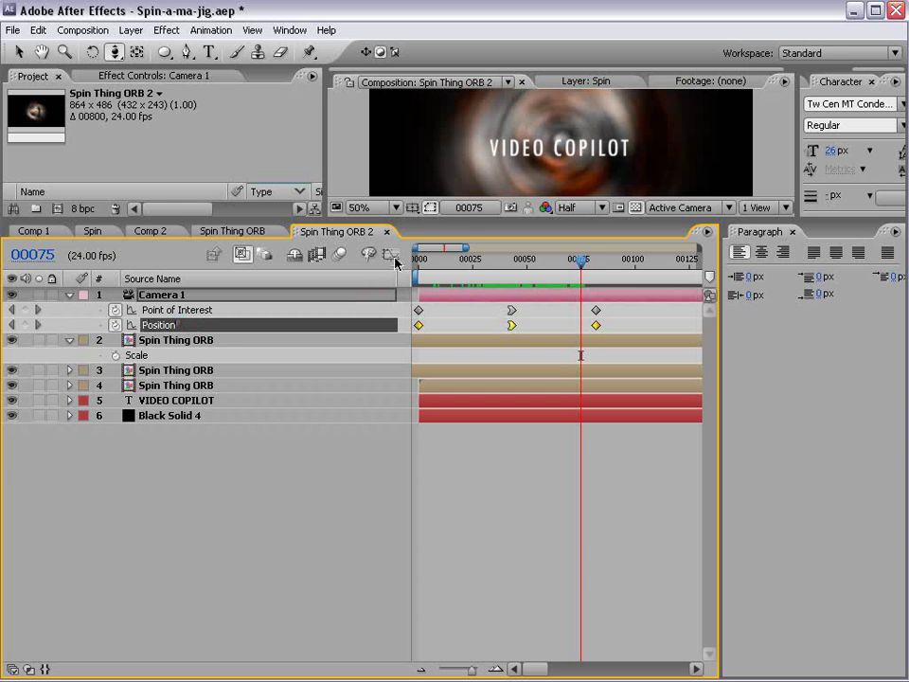
{"action": "left_click", "coordinate": [390, 253]}
{"action": "left_click_drag", "start_coordinate": [440, 288], "coordinate": [583, 294]}
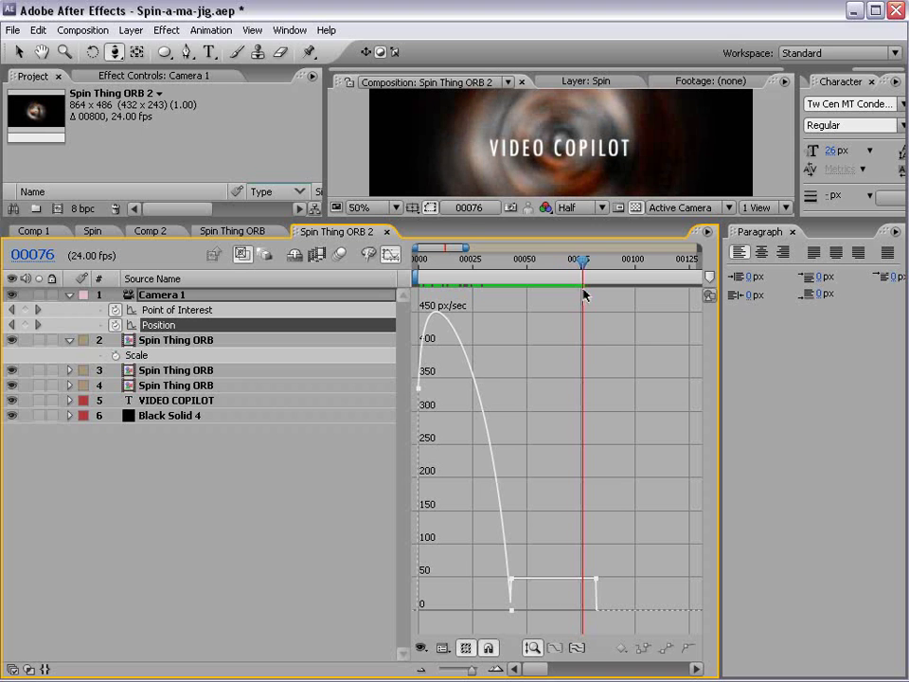
- End the work area at the current frame, restore the Switches column, and play a preview
{"action": "key", "text": "n"}
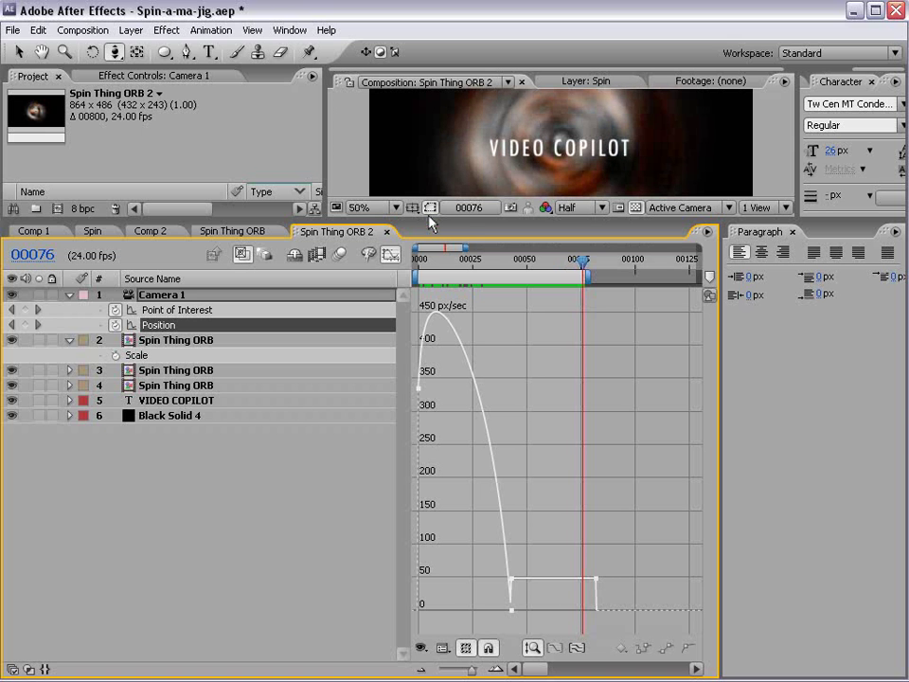
{"action": "left_click_drag", "start_coordinate": [428, 216], "coordinate": [429, 356]}
{"action": "right_click", "coordinate": [378, 424]}
{"action": "mouse_move", "coordinate": [438, 466]}
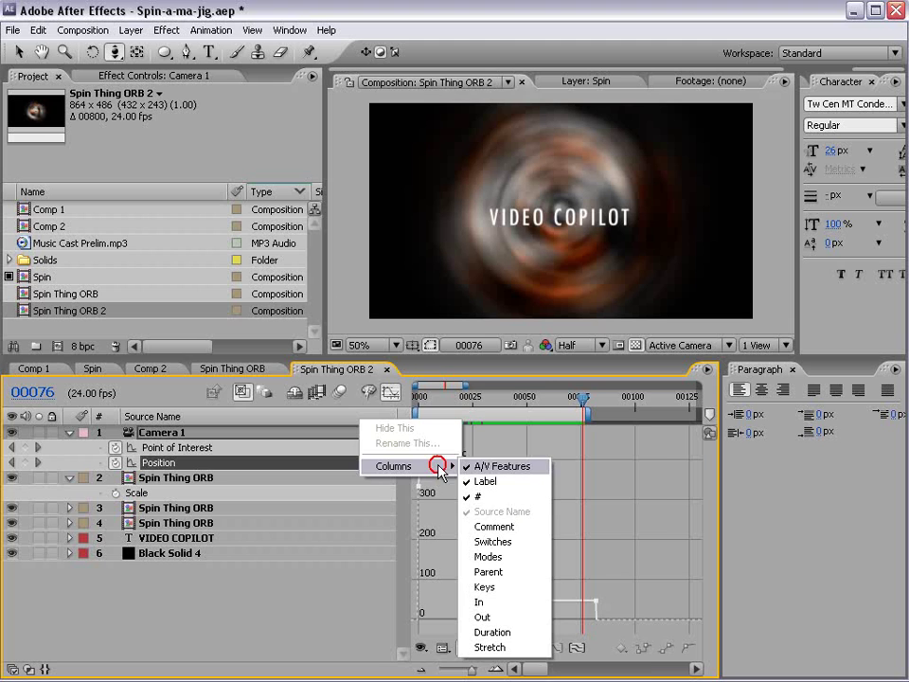
{"action": "left_click", "coordinate": [499, 540]}
{"action": "key", "text": "KP_0"}
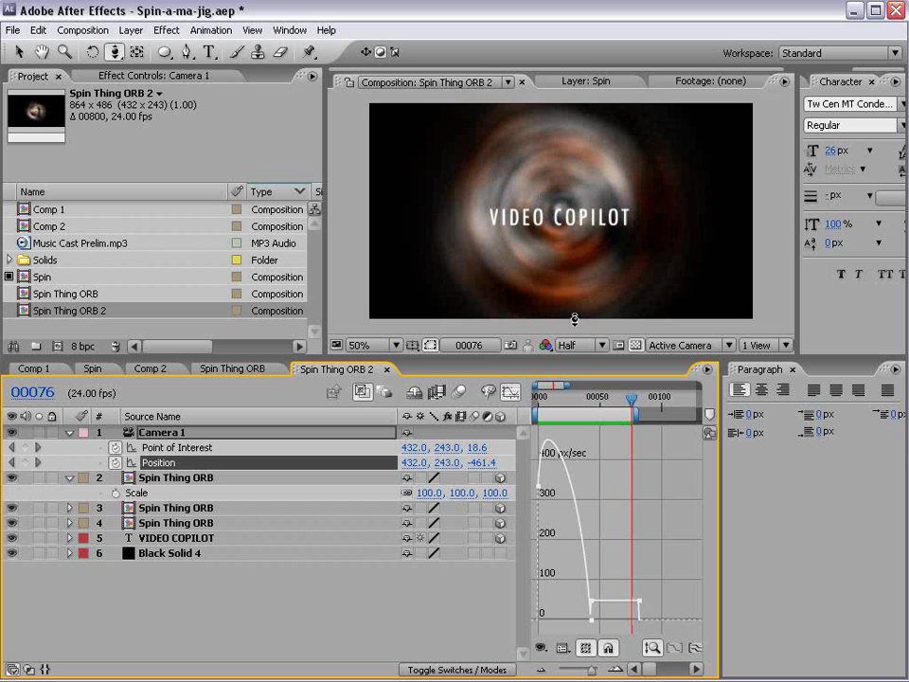
- Return to layer bars and drag the later camera keyframes slightly later in time
{"action": "left_click", "coordinate": [507, 393]}
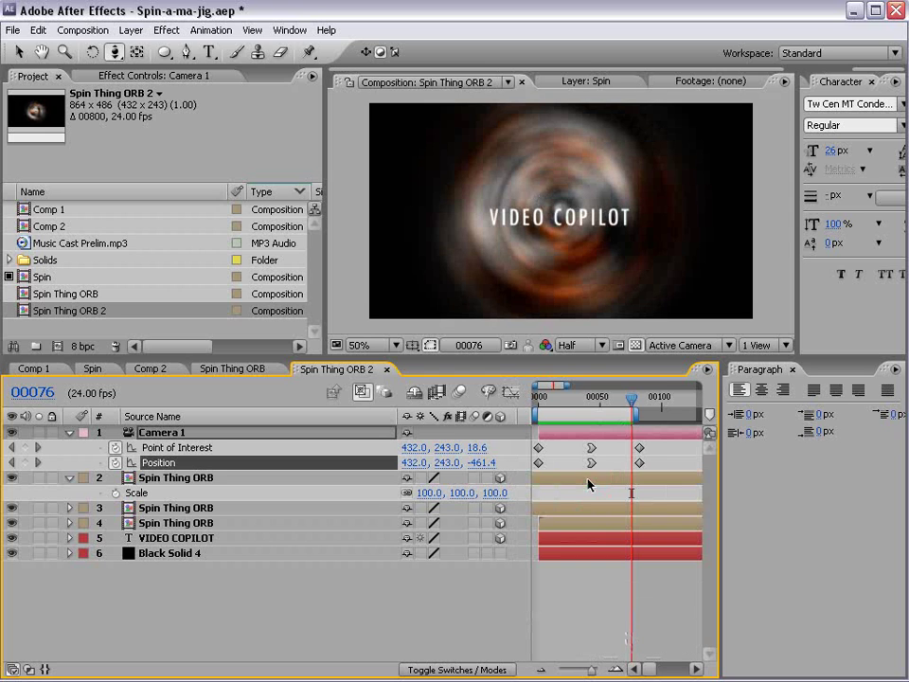
{"action": "left_click_drag", "start_coordinate": [656, 445], "coordinate": [603, 465]}
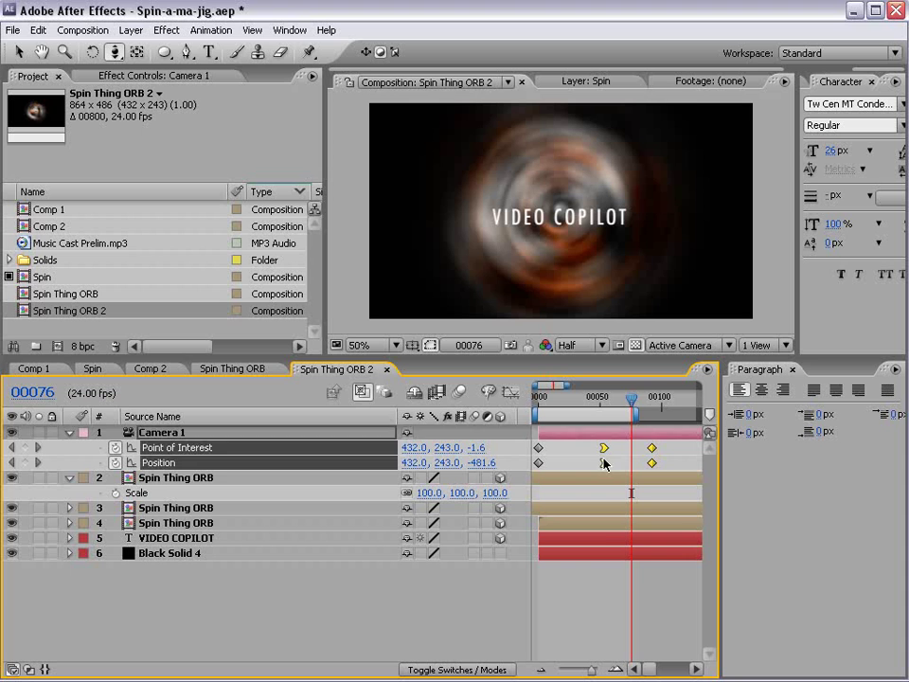
{"action": "left_click_drag", "start_coordinate": [644, 406], "coordinate": [535, 445]}
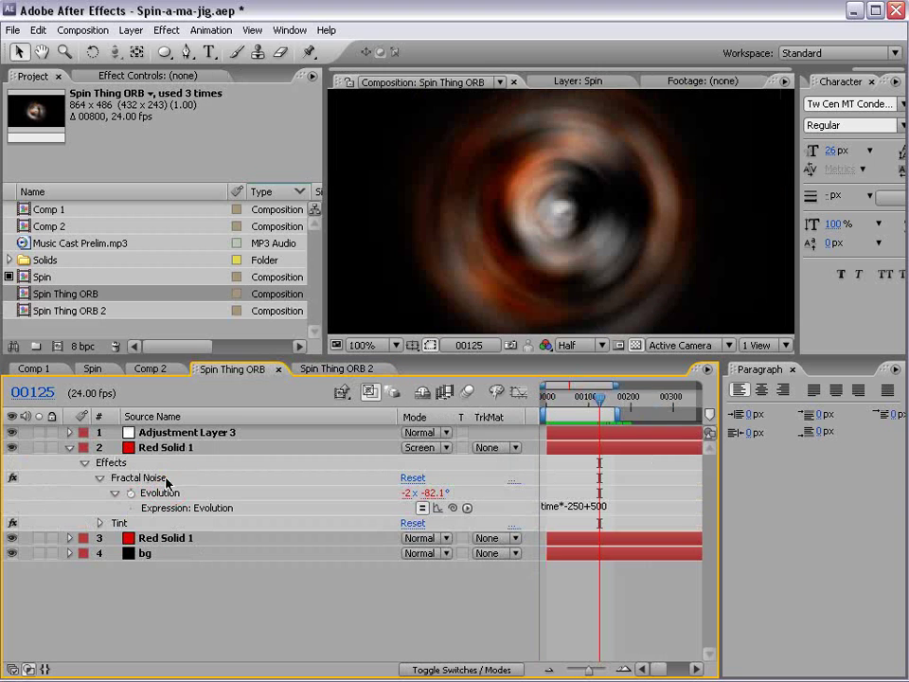
- Add a Curves effect to Adjustment Layer 3 in Spin Thing ORB over a black background
{"action": "left_click", "coordinate": [177, 432]}
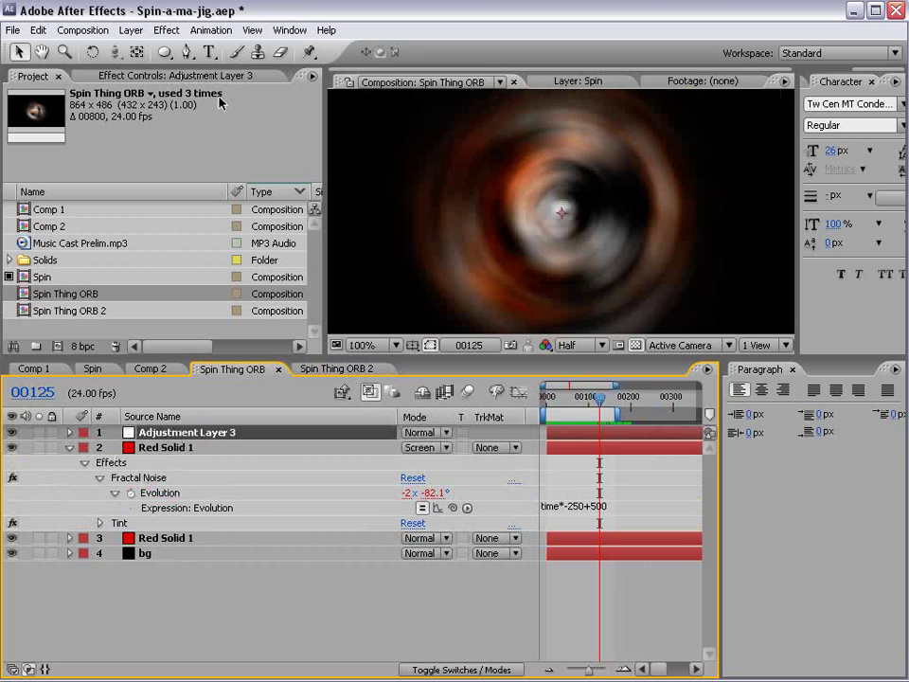
{"action": "scroll", "coordinate": [598, 268], "scroll_direction": "down", "scroll_amount": 2}
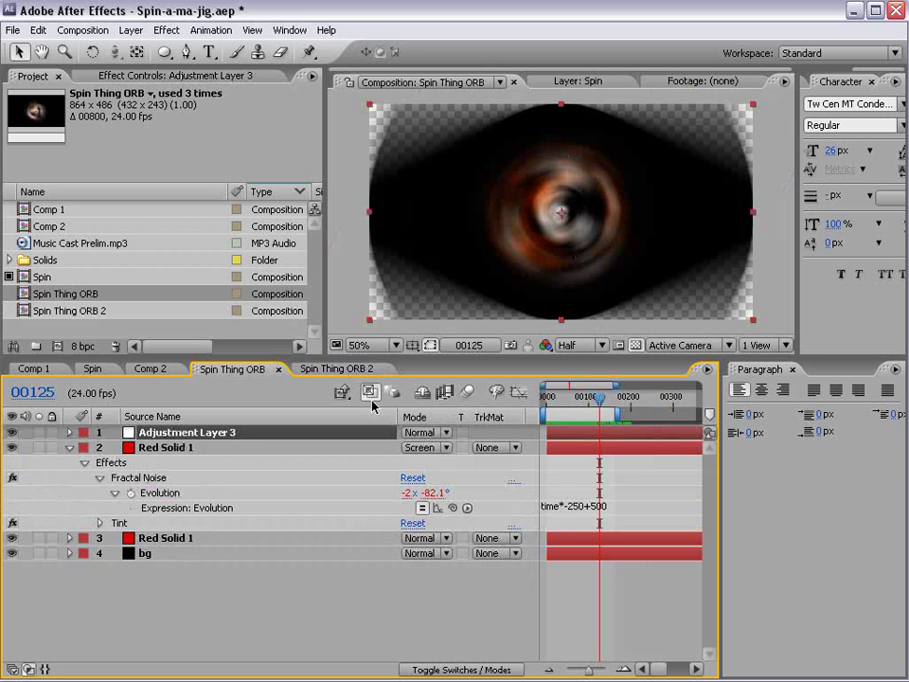
{"action": "left_click", "coordinate": [635, 344]}
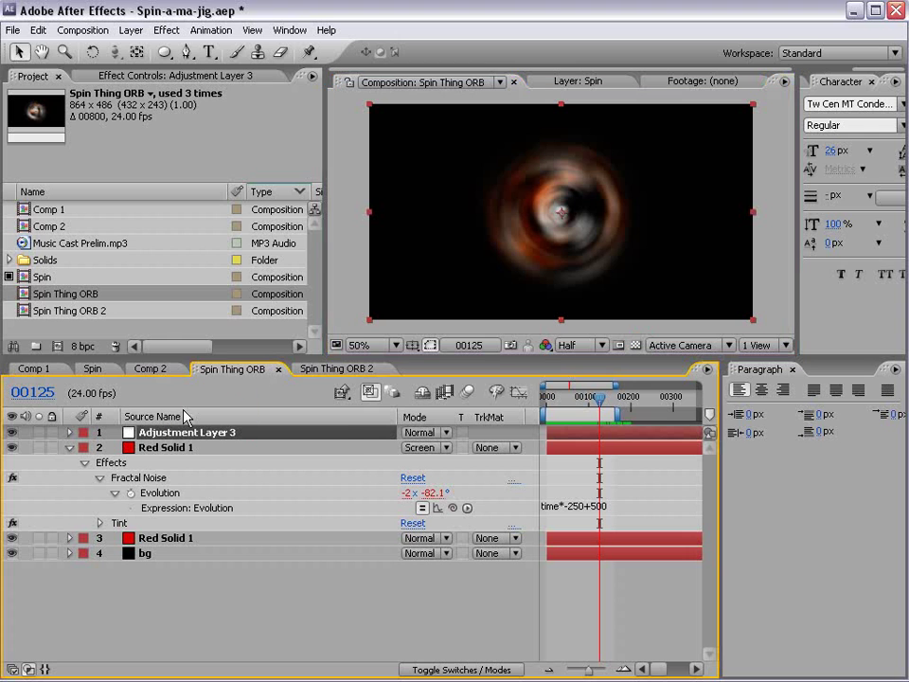
{"action": "left_click", "coordinate": [166, 30]}
{"action": "mouse_move", "coordinate": [144, 177]}
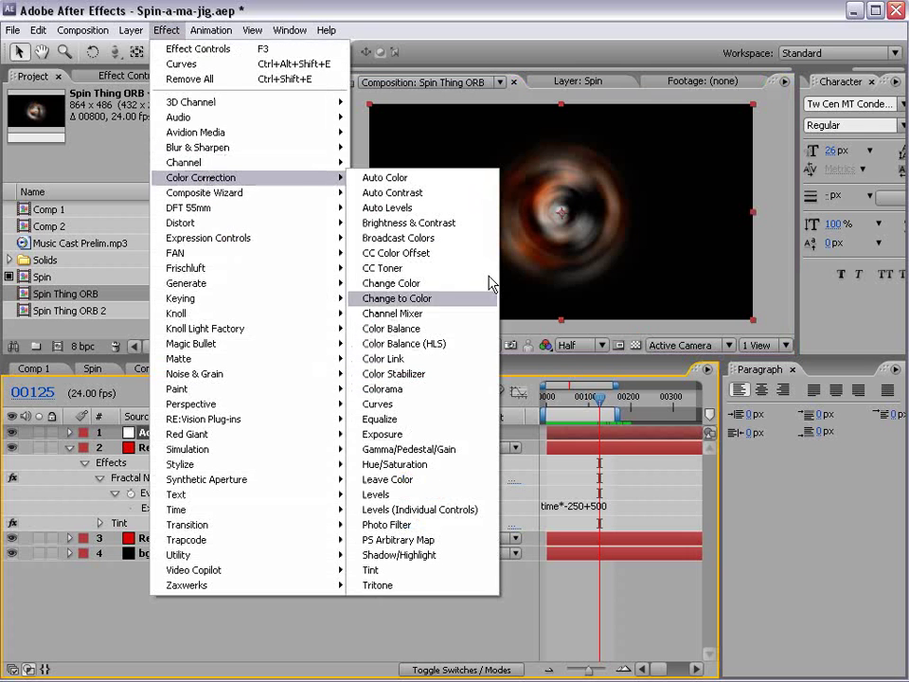
{"action": "left_click", "coordinate": [409, 404]}
- Bow the Blue curve upward, switch to the Red channel, then view Spin Thing ORB 2 at frame 00026
{"action": "left_click", "coordinate": [180, 155]}
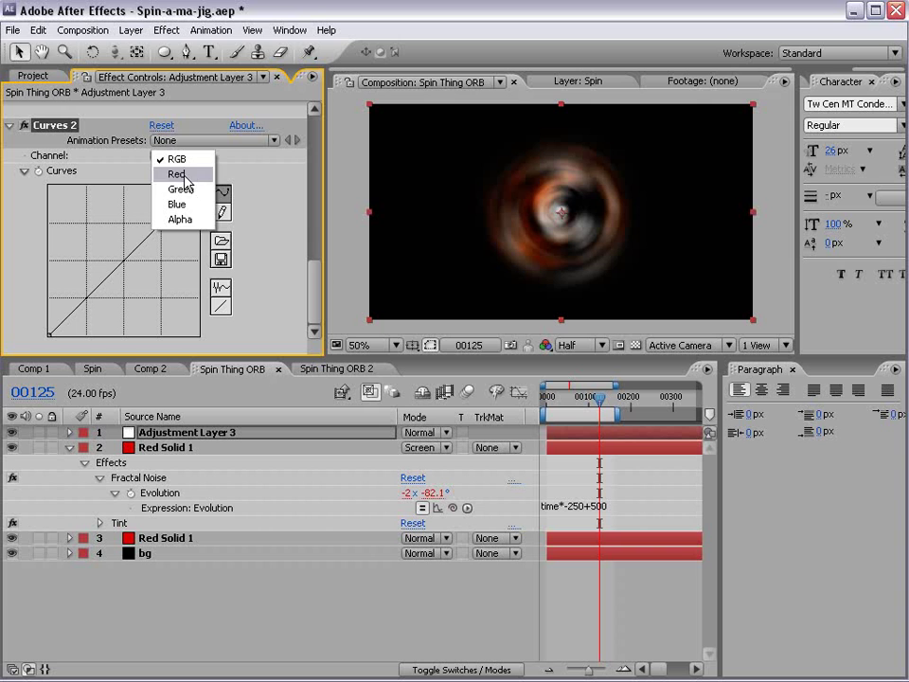
{"action": "left_click", "coordinate": [177, 204]}
{"action": "mouse_move", "coordinate": [124, 259]}
{"action": "left_mouse_down"}
{"action": "mouse_move", "coordinate": [96, 229]}
{"action": "mouse_move", "coordinate": [140, 269]}
{"action": "left_mouse_up"}
{"action": "left_click", "coordinate": [162, 157]}
{"action": "left_click", "coordinate": [174, 126]}
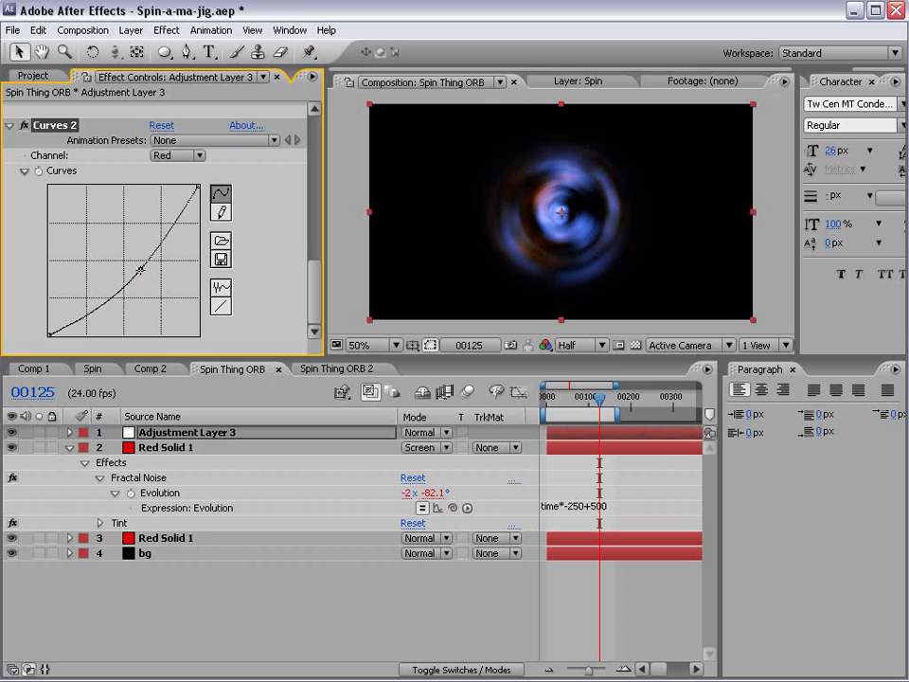
{"action": "left_click", "coordinate": [333, 368]}
{"action": "left_click_drag", "start_coordinate": [546, 402], "coordinate": [571, 403]}
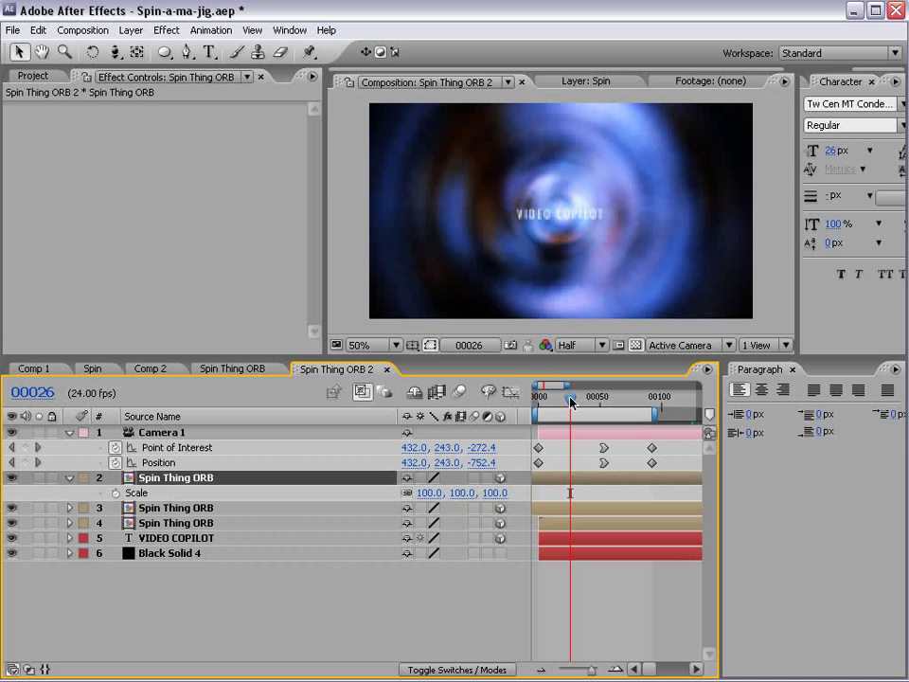
- Enable Camera 1 depth of field with Aperture 41.1 pixels and Blur Level 173%, previewing the blur
{"action": "key", "text": "period"}
{"action": "key", "text": "comma"}
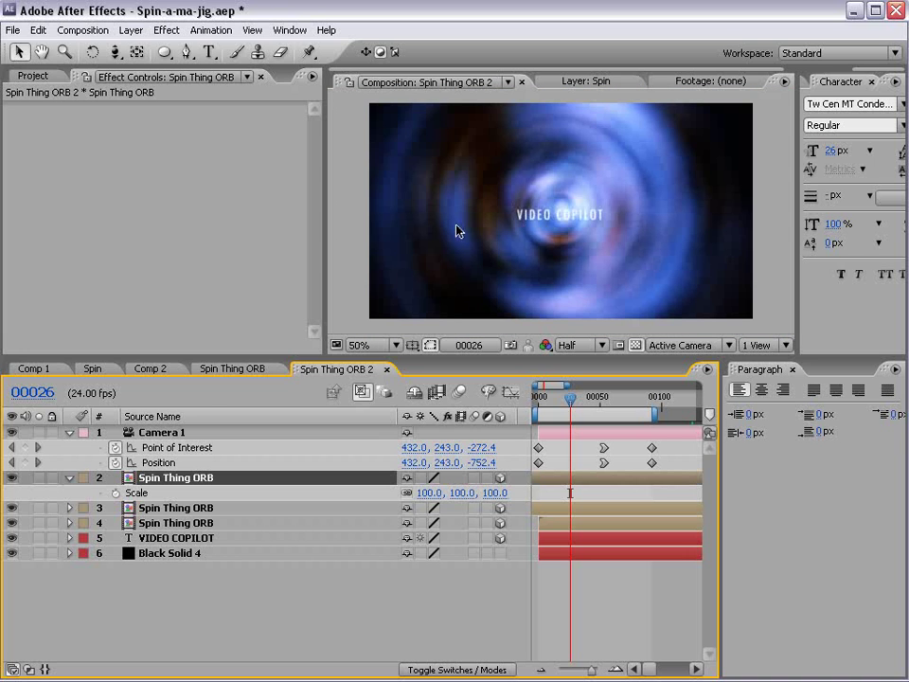
{"action": "left_click", "coordinate": [157, 432]}
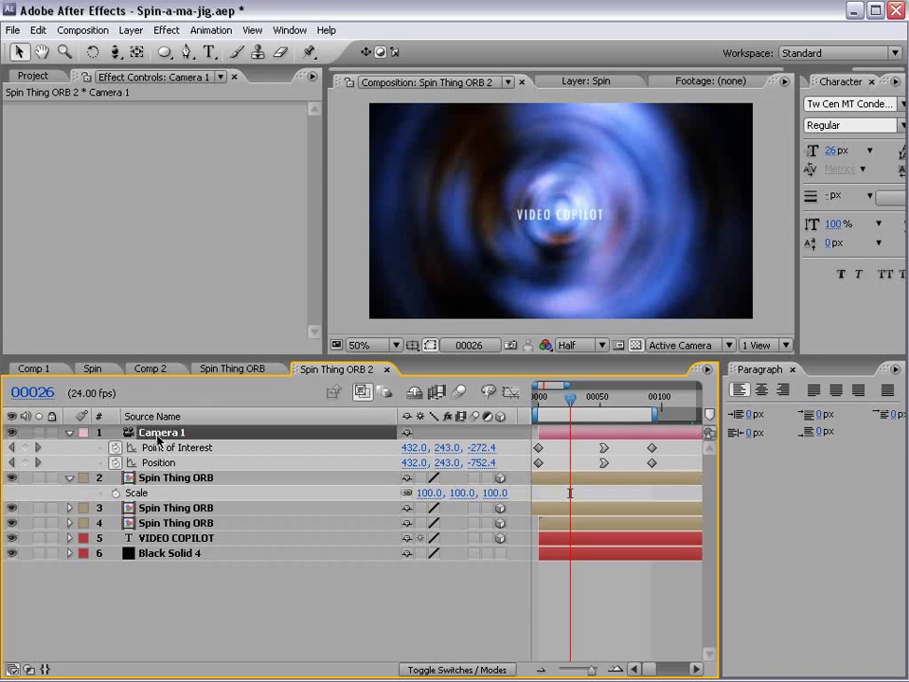
{"action": "key", "text": "a"}
{"action": "key", "text": "a"}
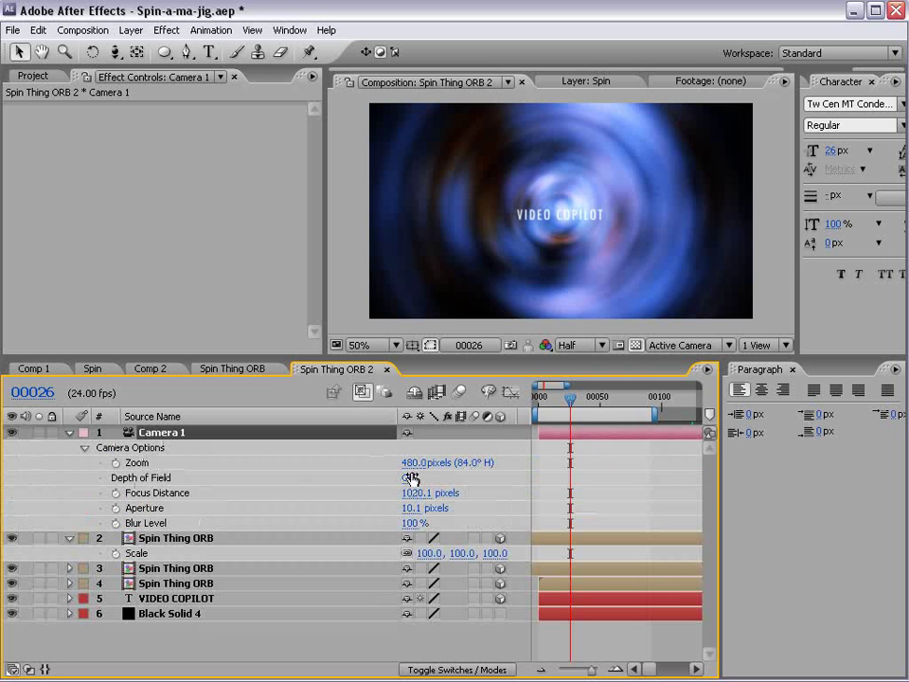
{"action": "mouse_move", "coordinate": [416, 509]}
{"action": "left_mouse_down"}
{"action": "mouse_move", "coordinate": [438, 519]}
{"action": "mouse_move", "coordinate": [468, 510]}
{"action": "left_mouse_up"}
{"action": "left_click_drag", "start_coordinate": [570, 399], "coordinate": [621, 408]}
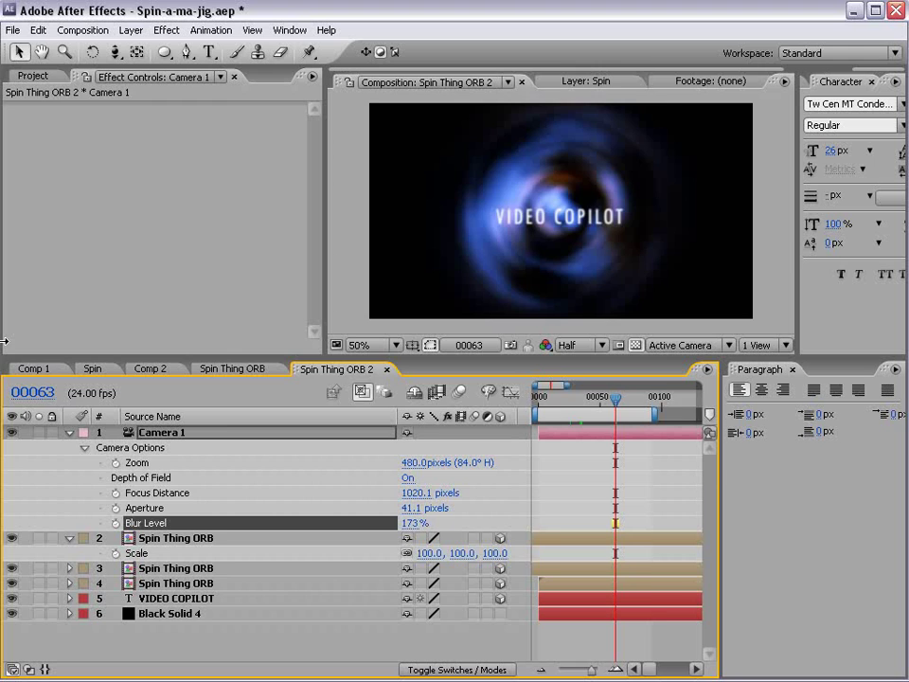
{"action": "left_click", "coordinate": [31, 370]}
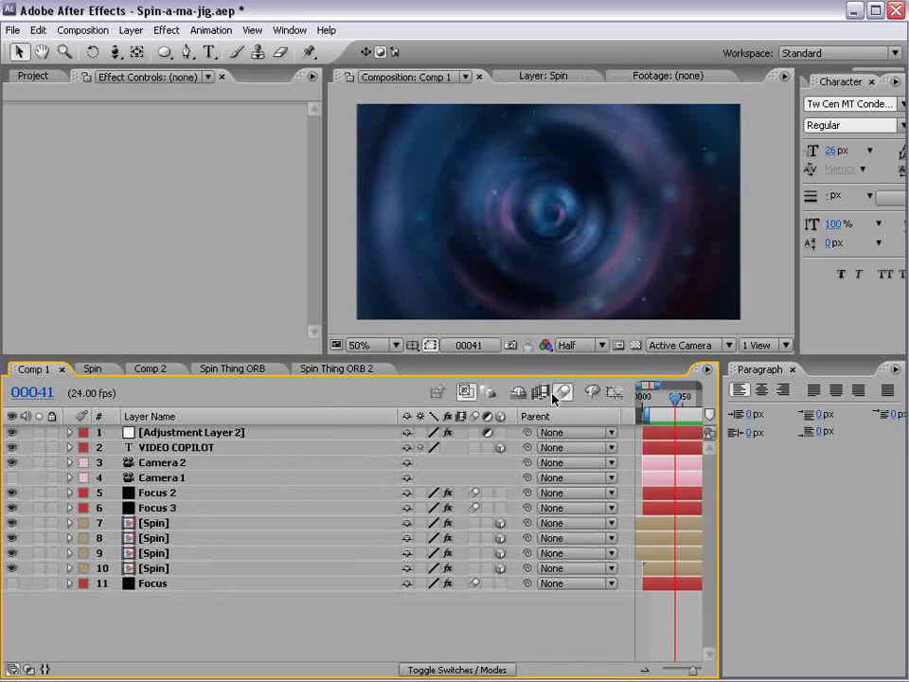
{"action": "right_click", "coordinate": [556, 416]}
{"action": "left_click", "coordinate": [575, 426]}
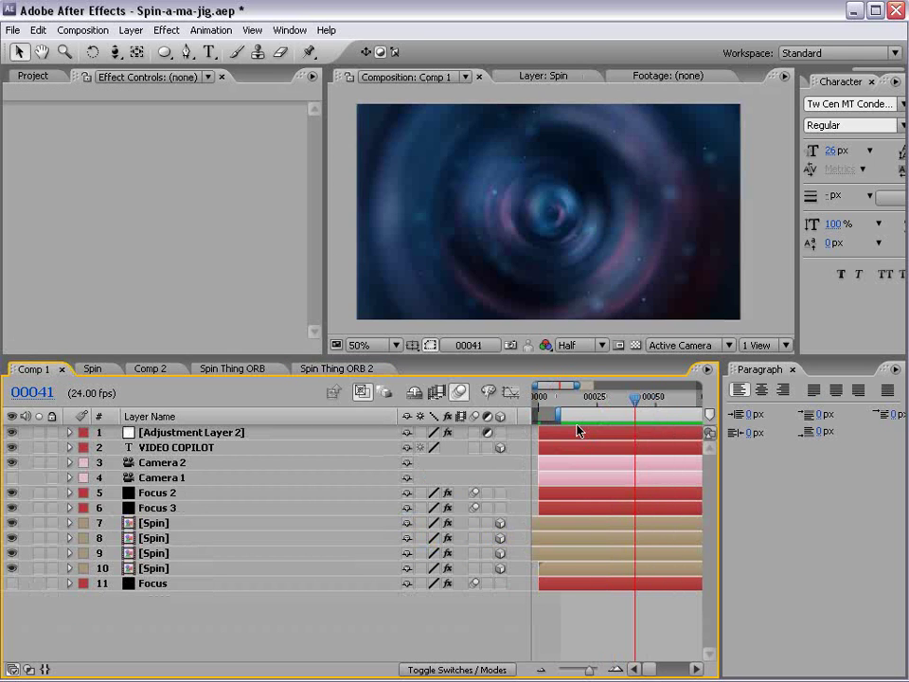
{"action": "key", "text": "minus"}
{"action": "mouse_move", "coordinate": [582, 402]}
{"action": "left_mouse_down"}
{"action": "mouse_move", "coordinate": [557, 399]}
{"action": "mouse_move", "coordinate": [644, 411]}
{"action": "mouse_move", "coordinate": [578, 412]}
{"action": "mouse_move", "coordinate": [558, 398]}
{"action": "mouse_move", "coordinate": [571, 398]}
{"action": "left_mouse_up"}
{"action": "left_click", "coordinate": [350, 370]}
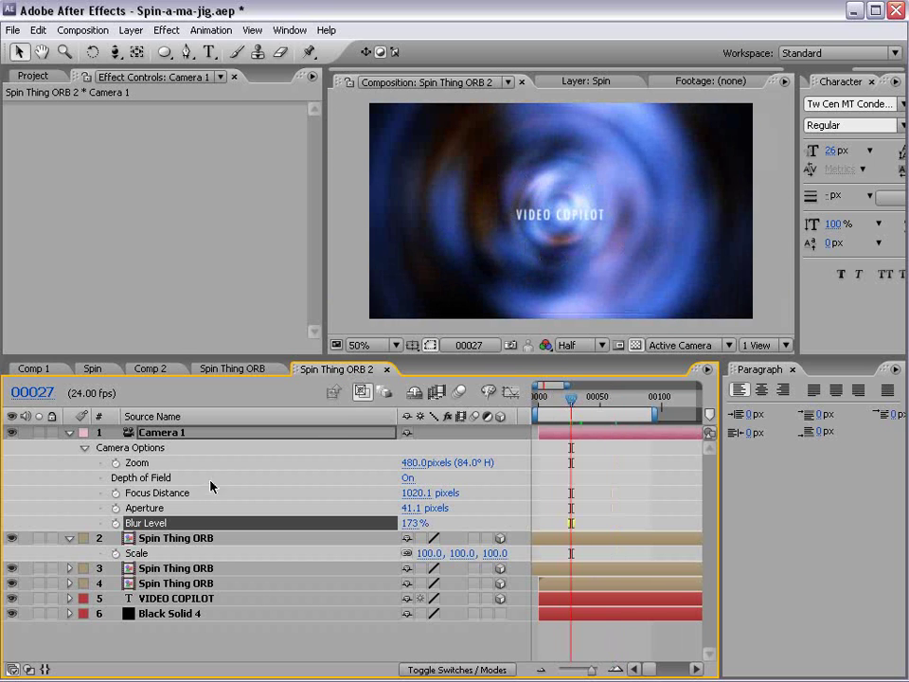
- In Spin Thing ORB, reshape the Curves and lower Red Solid 1's Fractal Noise Scale to 44
{"action": "left_click", "coordinate": [229, 368]}
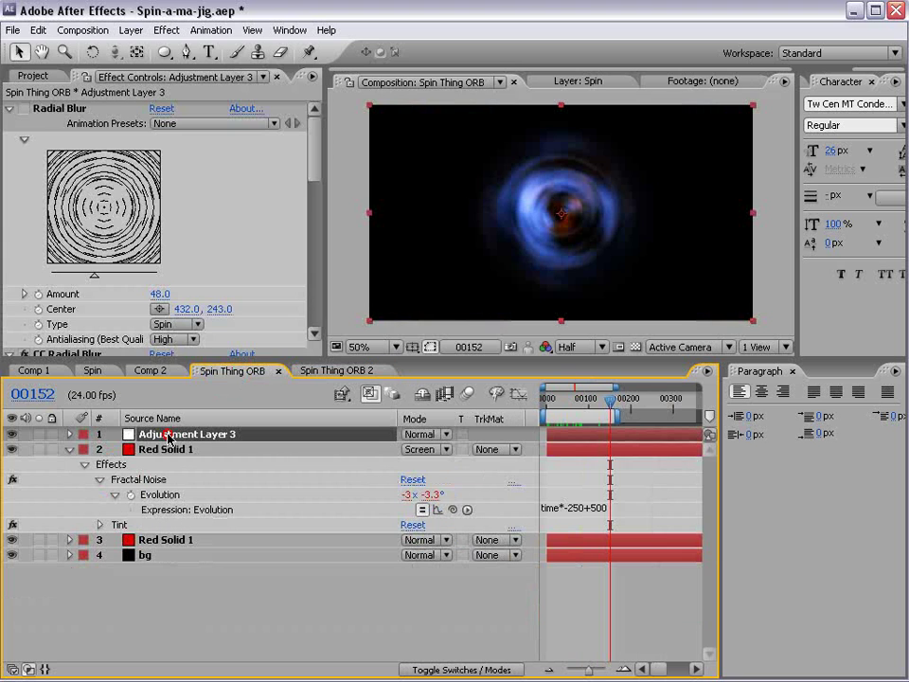
{"action": "left_click_drag", "start_coordinate": [316, 161], "coordinate": [310, 236]}
{"action": "left_click_drag", "start_coordinate": [87, 300], "coordinate": [79, 322]}
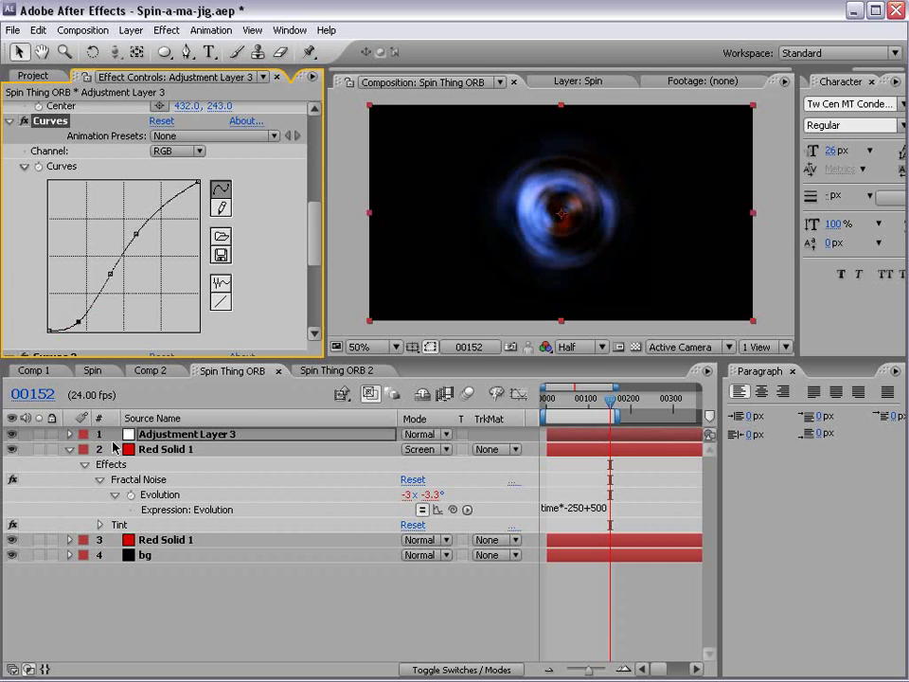
{"action": "left_click", "coordinate": [168, 539]}
{"action": "left_click_drag", "start_coordinate": [167, 274], "coordinate": [136, 279]}
- Raise Adjustment Layer 3's CC Radial Blur Amount to 99, then preview Spin Thing ORB 2 at frame 00062
{"action": "left_click", "coordinate": [98, 433]}
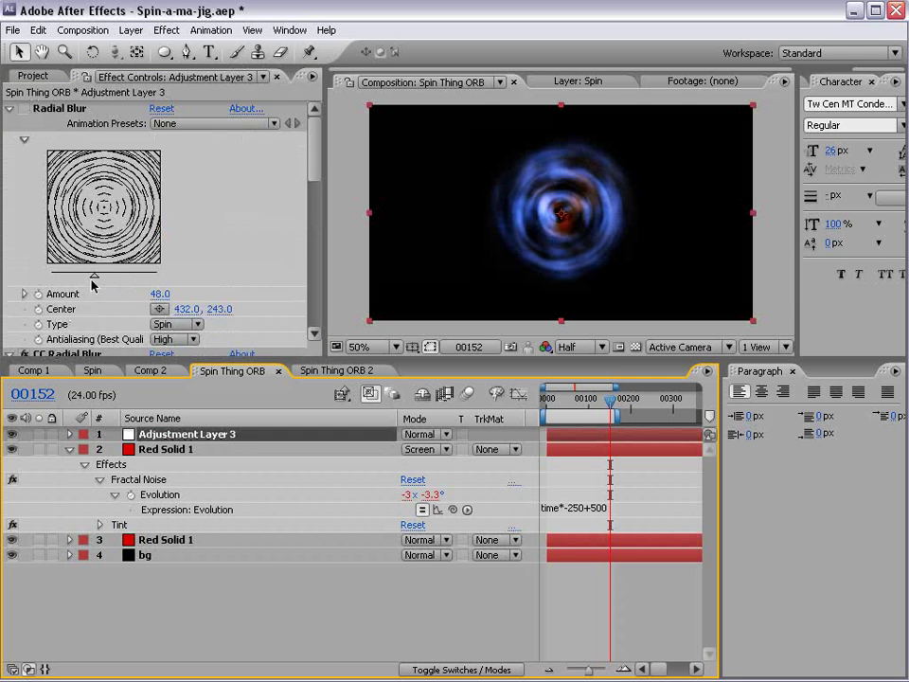
{"action": "left_click_drag", "start_coordinate": [314, 154], "coordinate": [315, 213]}
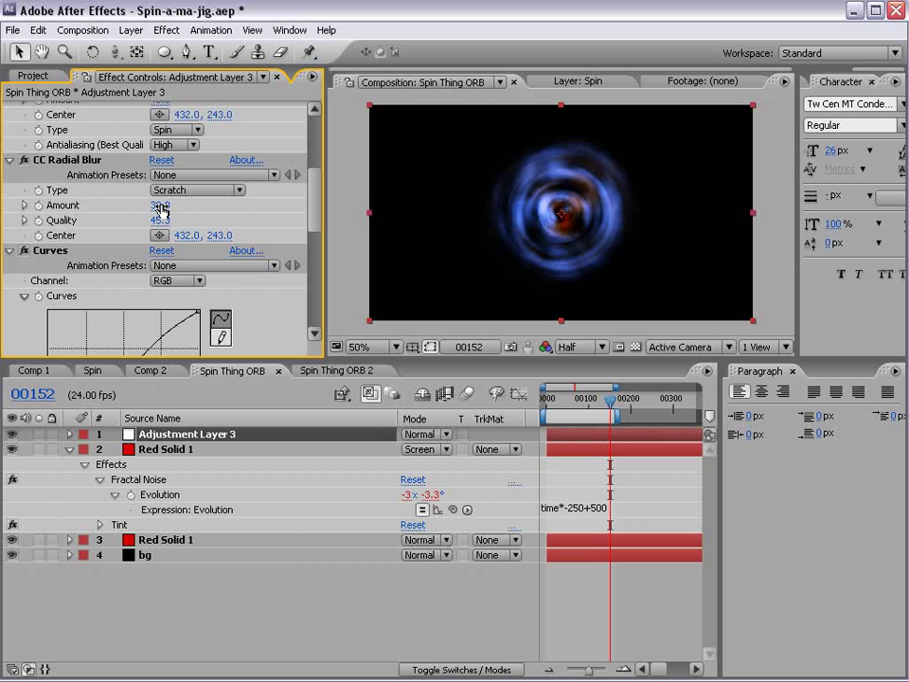
{"action": "left_click_drag", "start_coordinate": [162, 205], "coordinate": [216, 194]}
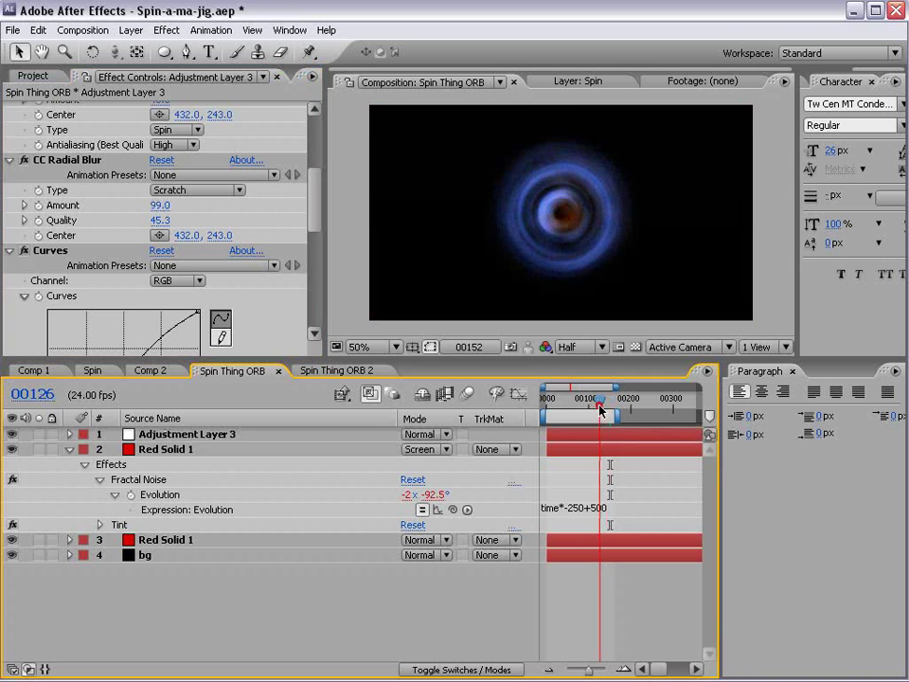
{"action": "left_click_drag", "start_coordinate": [599, 406], "coordinate": [577, 408]}
{"action": "scroll", "coordinate": [572, 194], "scroll_direction": "up", "scroll_amount": 1}
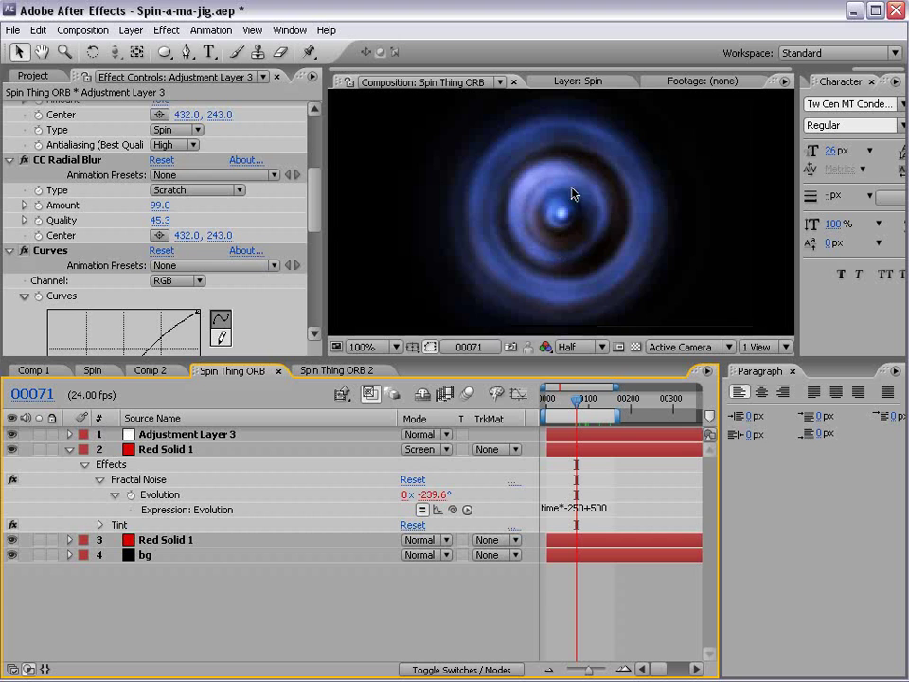
{"action": "left_click", "coordinate": [321, 370]}
{"action": "left_click", "coordinate": [572, 405]}
{"action": "left_click_drag", "start_coordinate": [572, 405], "coordinate": [615, 409]}
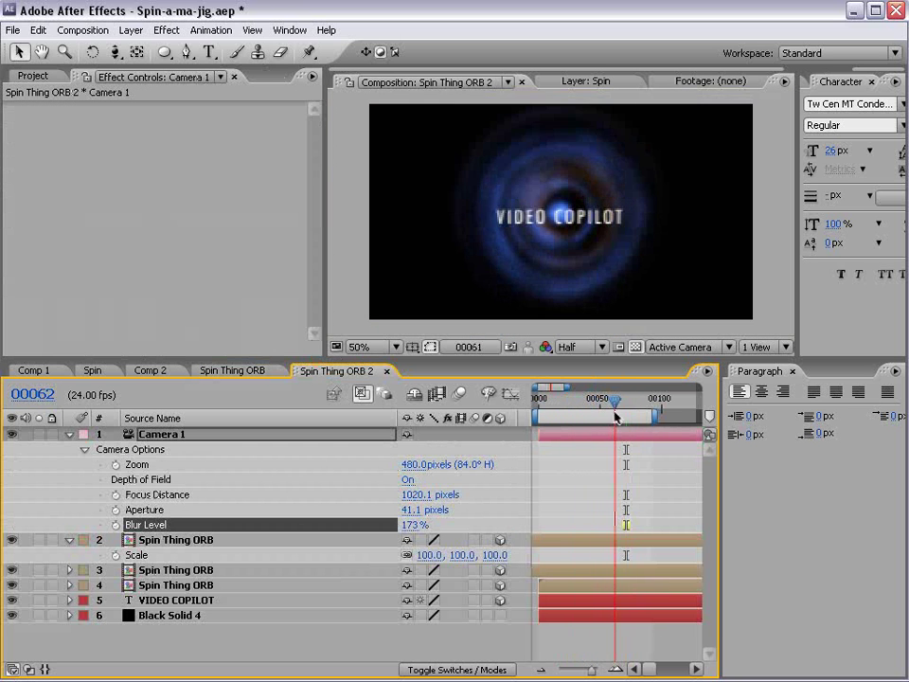
- Glance at Comp 2 and Spin, then turn off Camera 1's depth of field at frame 00066
{"action": "left_click", "coordinate": [143, 371]}
{"action": "left_click", "coordinate": [98, 370]}
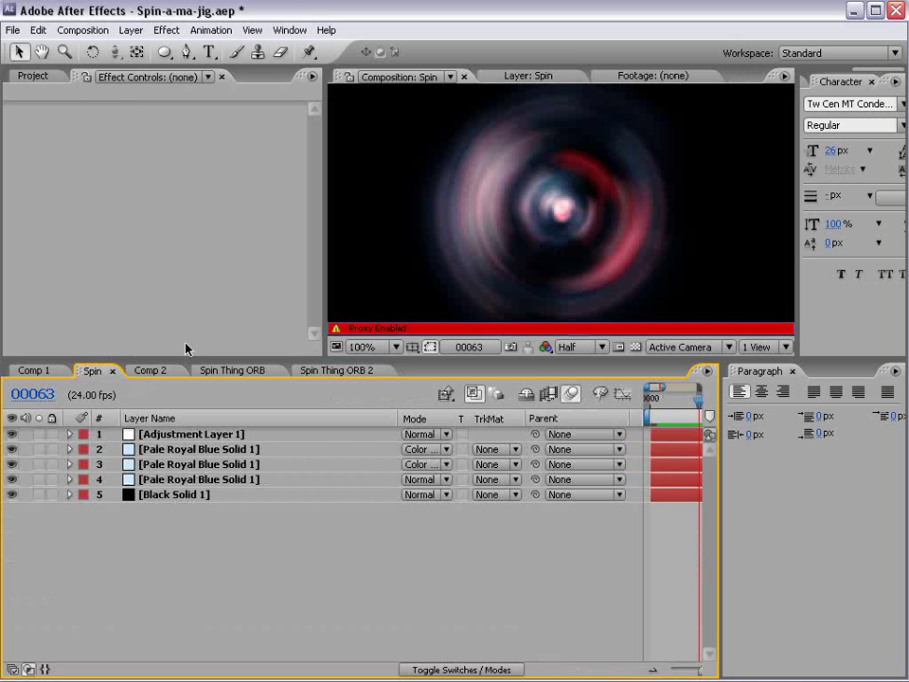
{"action": "left_click", "coordinate": [324, 370]}
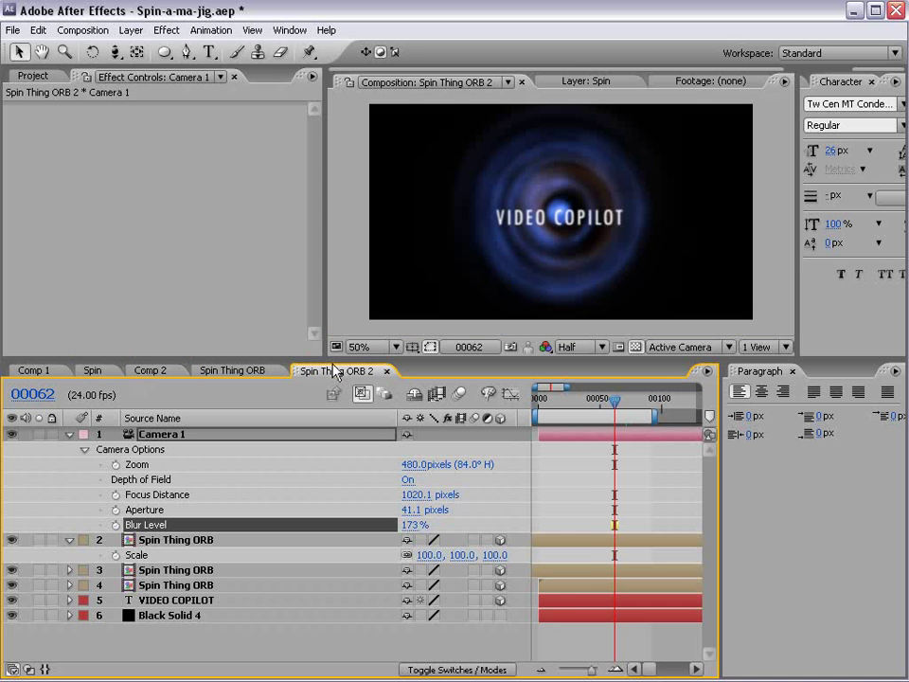
{"action": "left_click", "coordinate": [617, 403]}
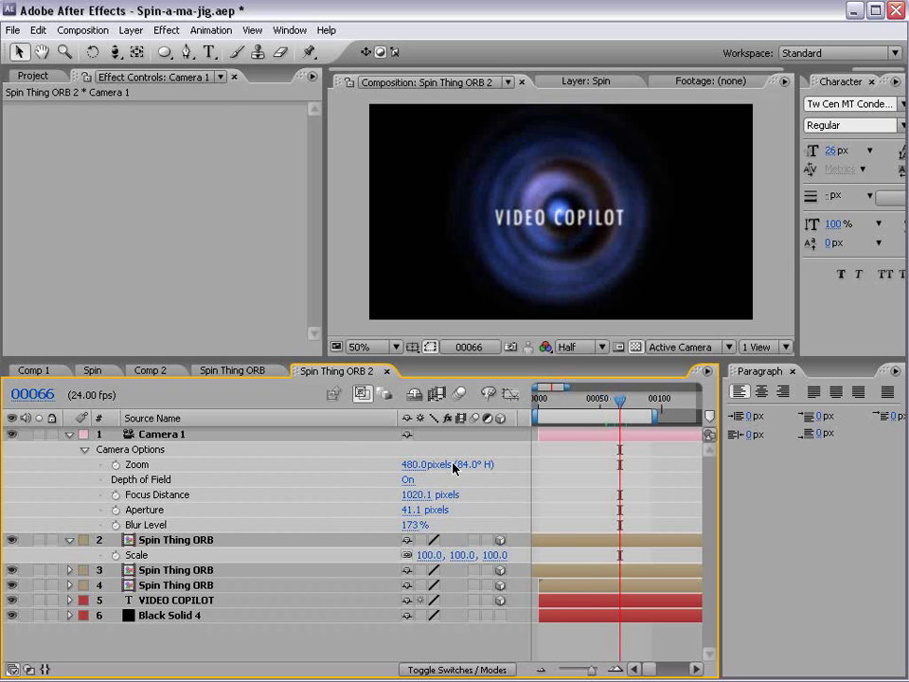
{"action": "left_click", "coordinate": [393, 480]}
- Duplicate a Spin Thing ORB layer and move the copy right beside the first orb
{"action": "left_click", "coordinate": [168, 587]}
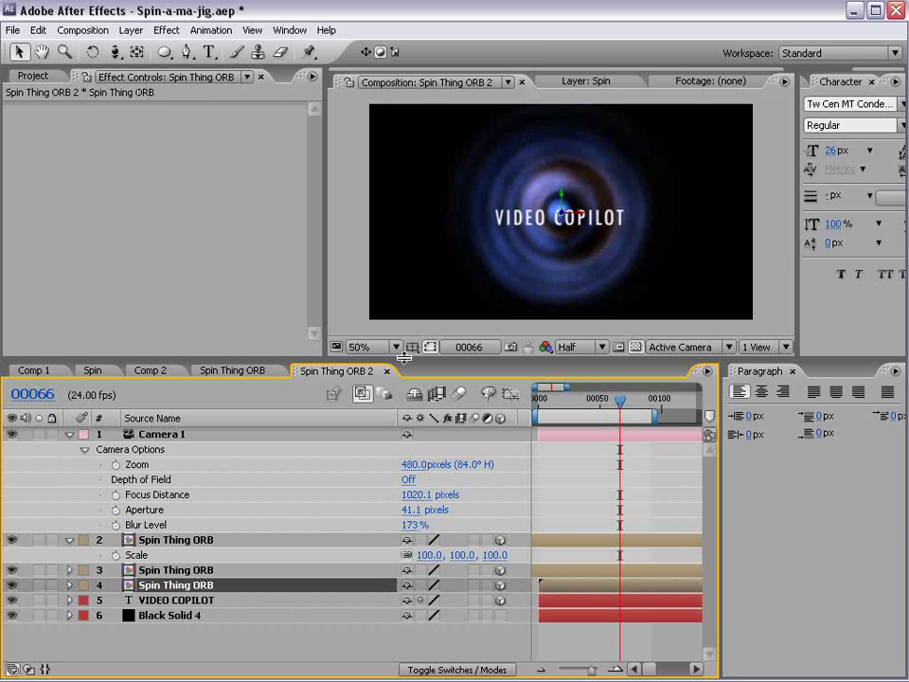
{"action": "key", "text": "ctrl+d"}
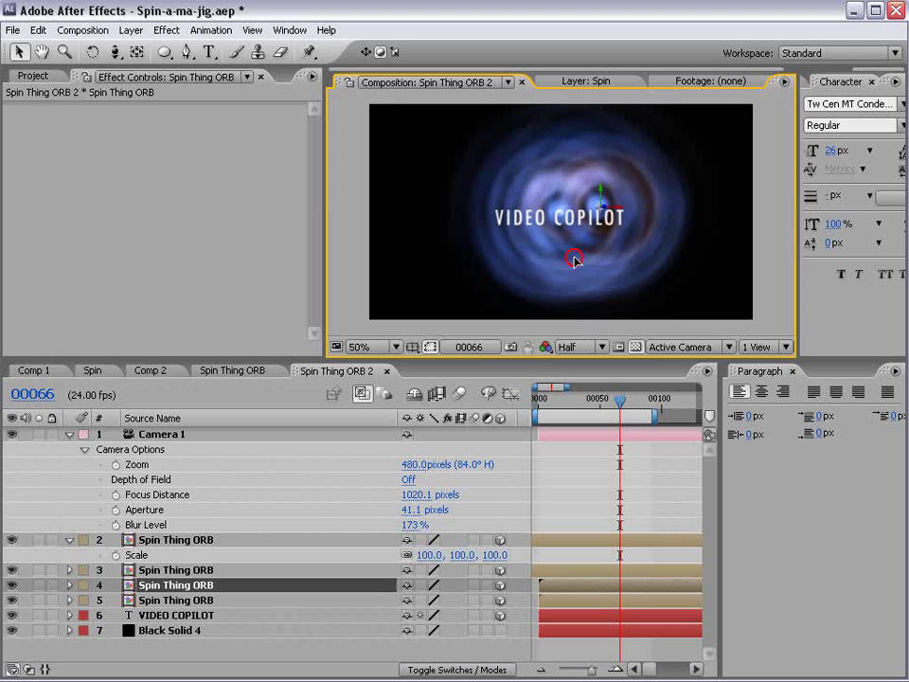
{"action": "left_click_drag", "start_coordinate": [574, 259], "coordinate": [659, 271]}
{"action": "left_click", "coordinate": [586, 298]}
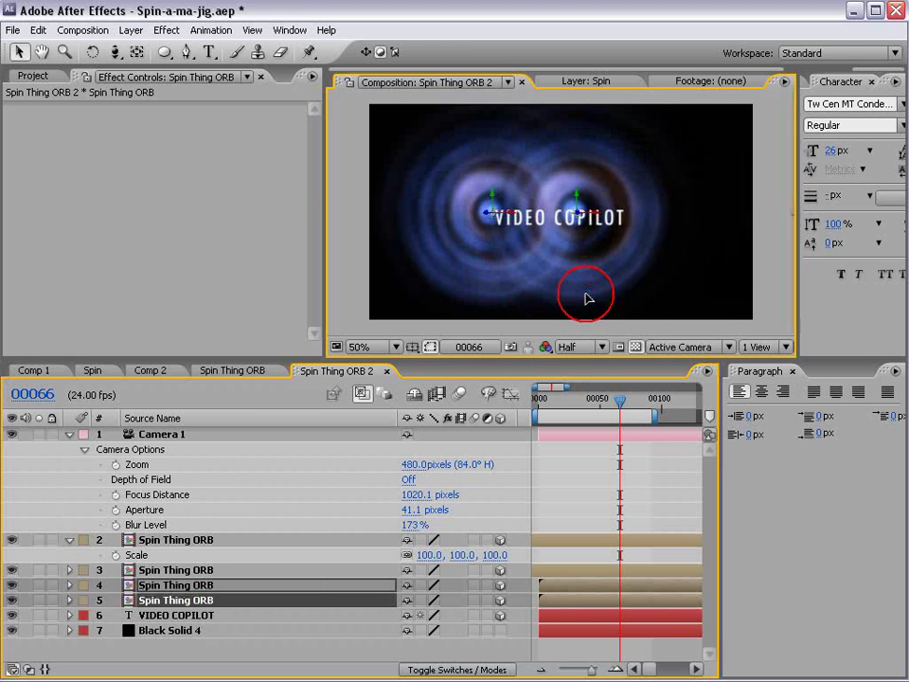
{"action": "left_click", "coordinate": [623, 471]}
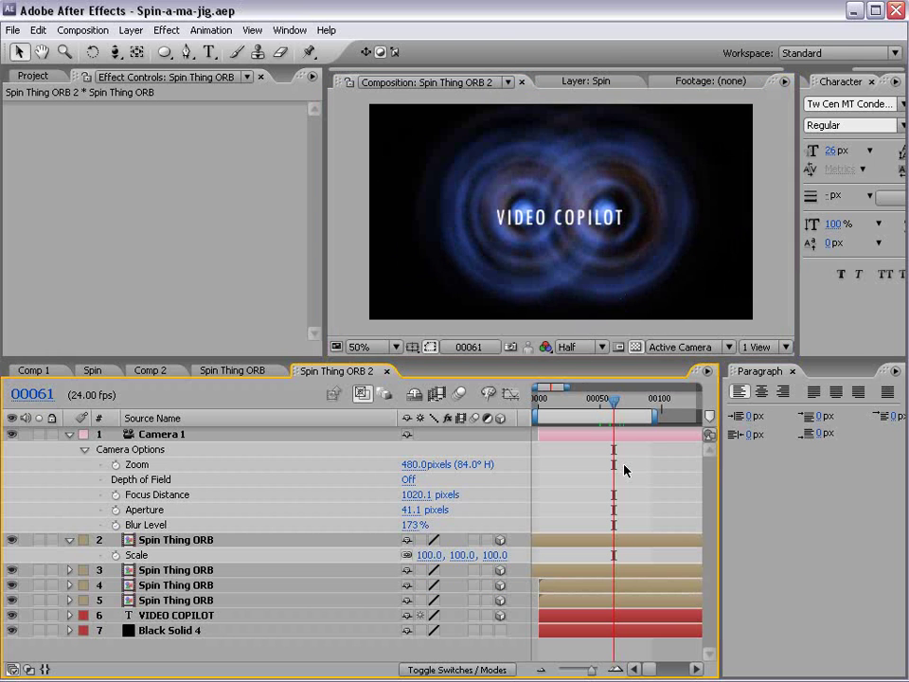